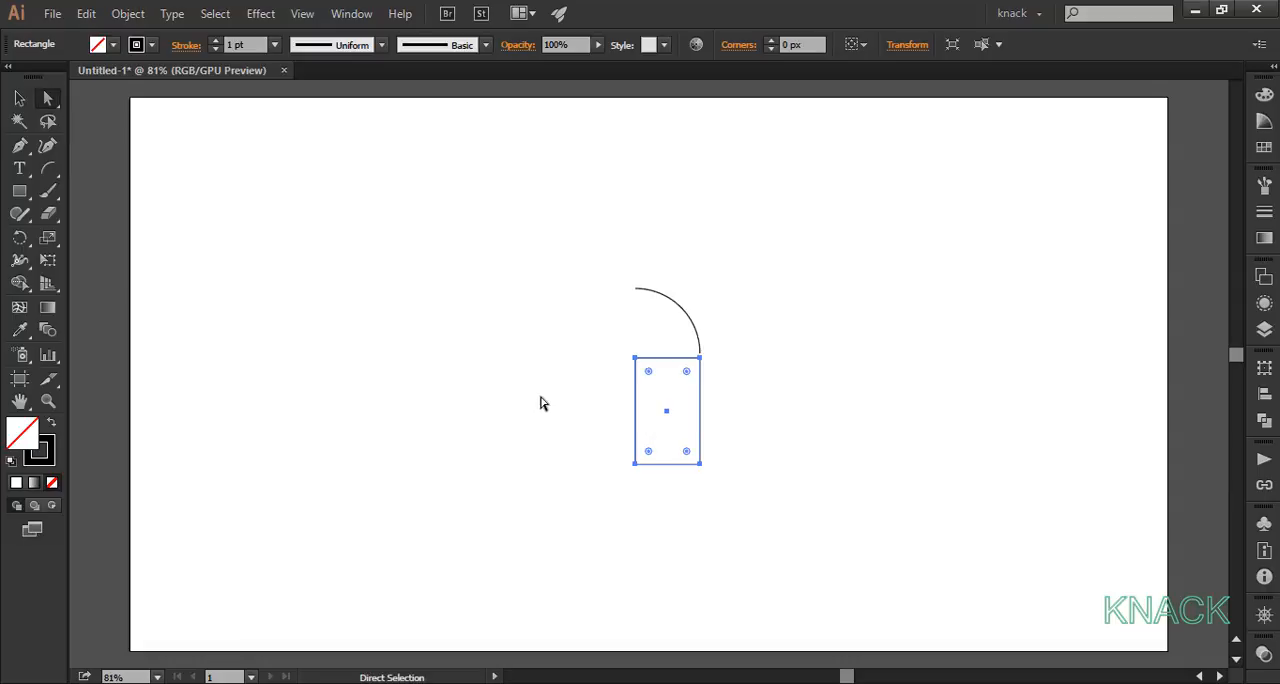
# Step: Delete the left edge of the rectangle below the arc, leaving its other three sides as an open path
pyautogui.click(566, 402)
pyautogui.click(660, 428)
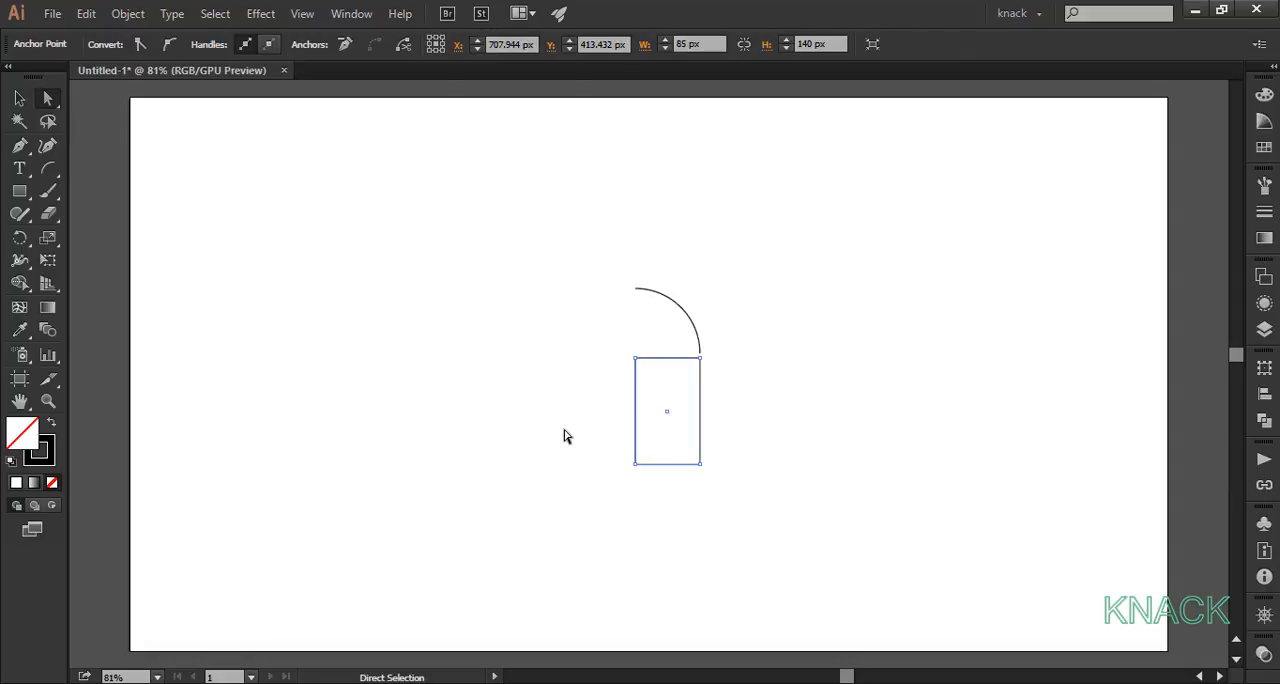
pyautogui.press('Delete')
# Step: Give the arc and the open rectangle a cyan stroke and combine them into one compound path
pyautogui.press('v')
pyautogui.moveTo(607, 284); pyautogui.dragTo(711, 499)
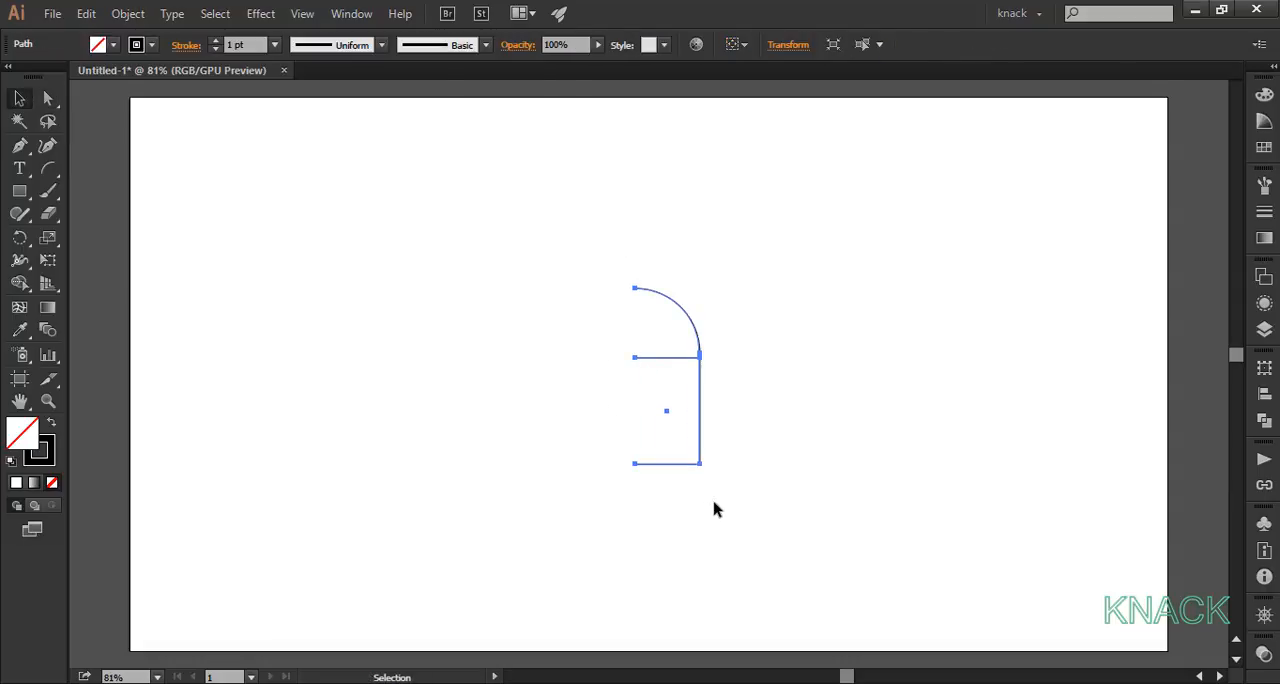
pyautogui.click(151, 45)
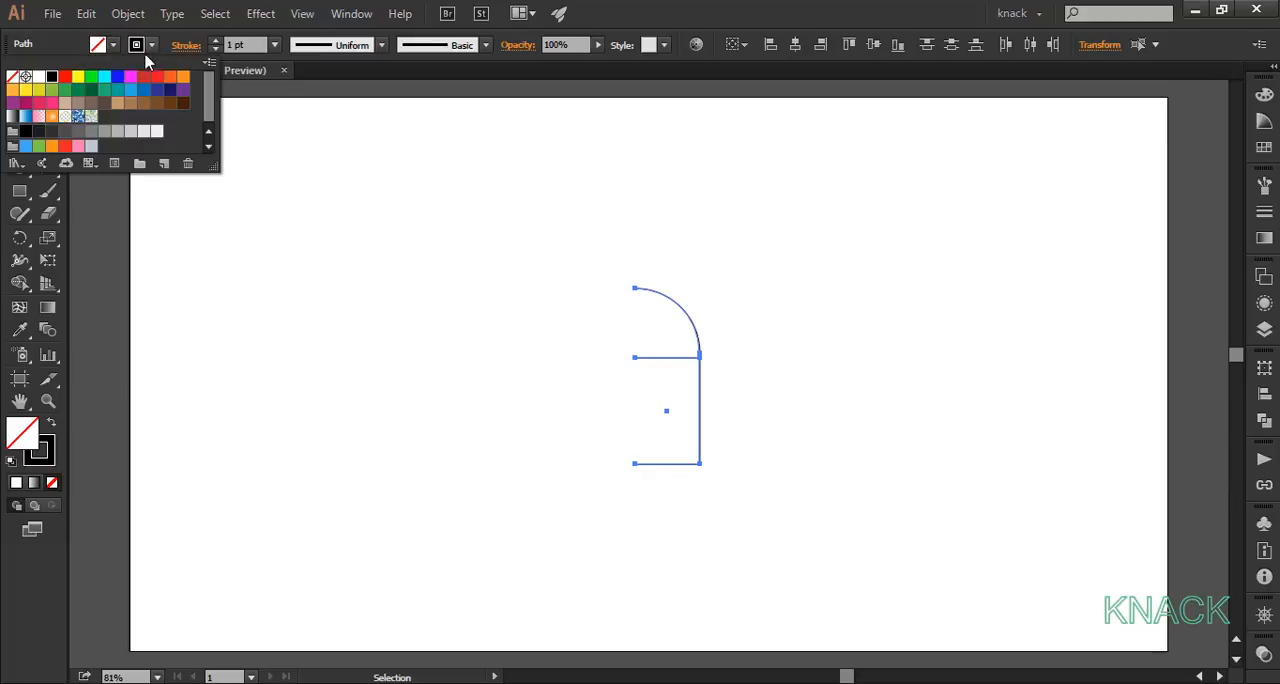
pyautogui.click(104, 77)
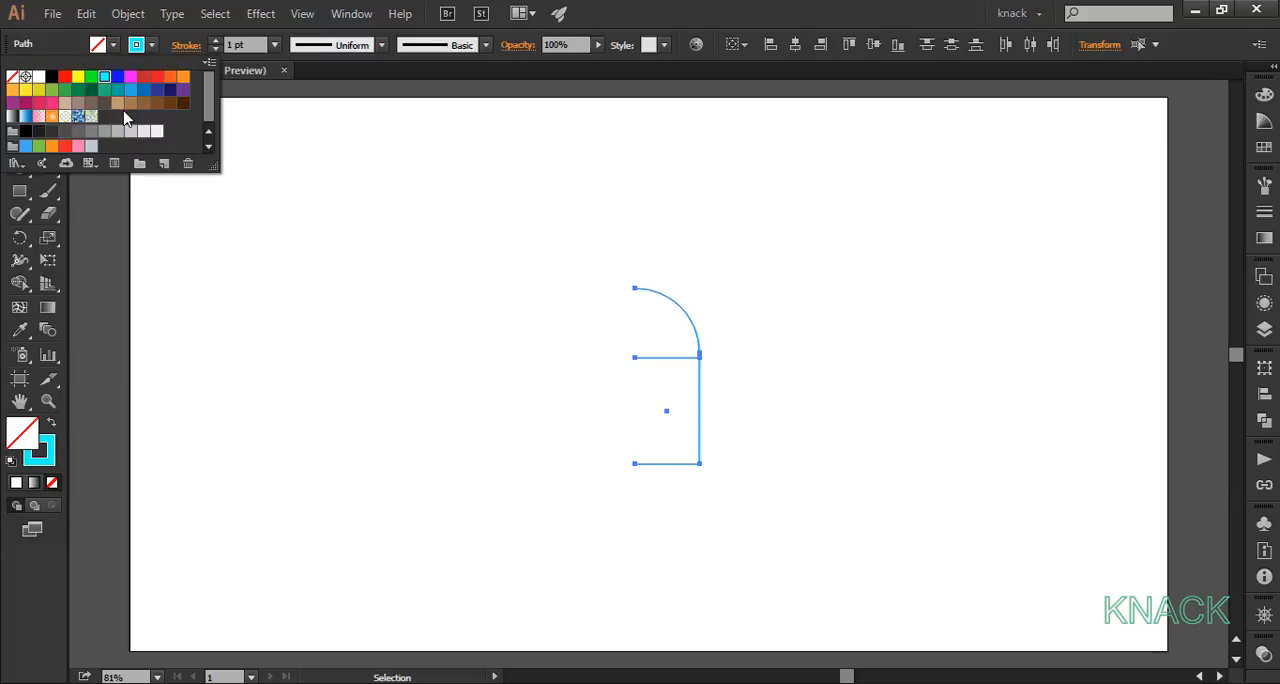
pyautogui.click(127, 14)
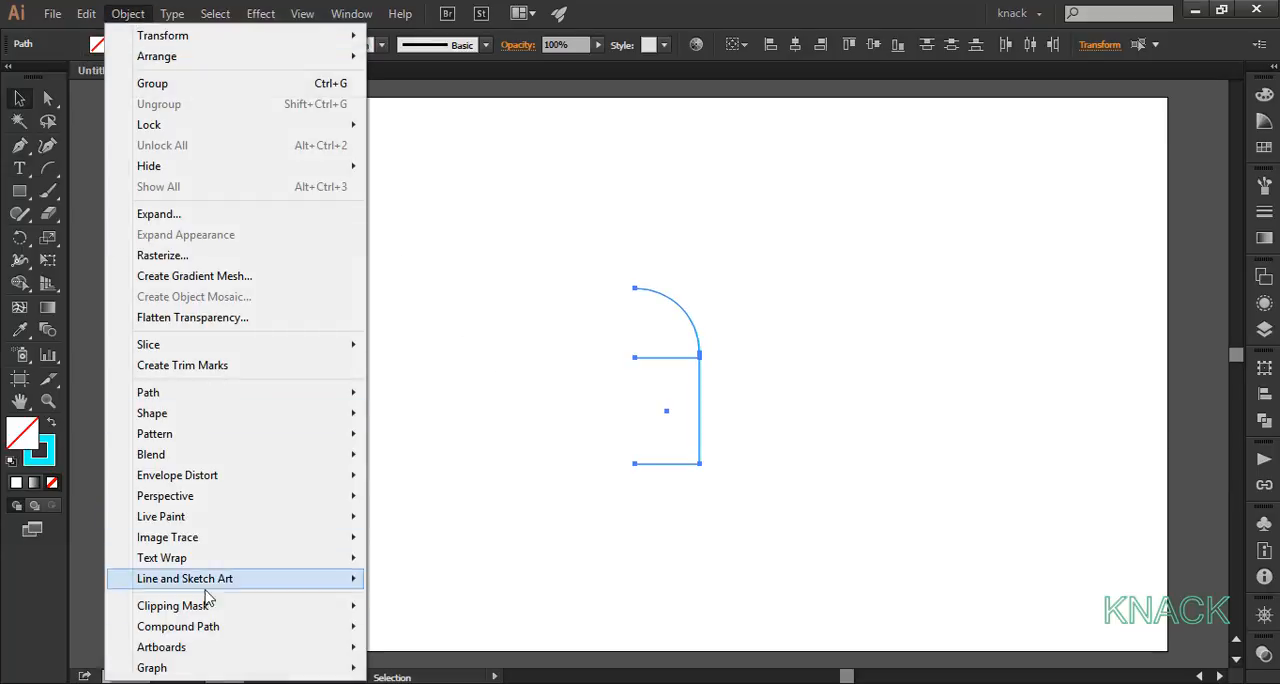
pyautogui.moveTo(210, 626)
pyautogui.click(400, 626)
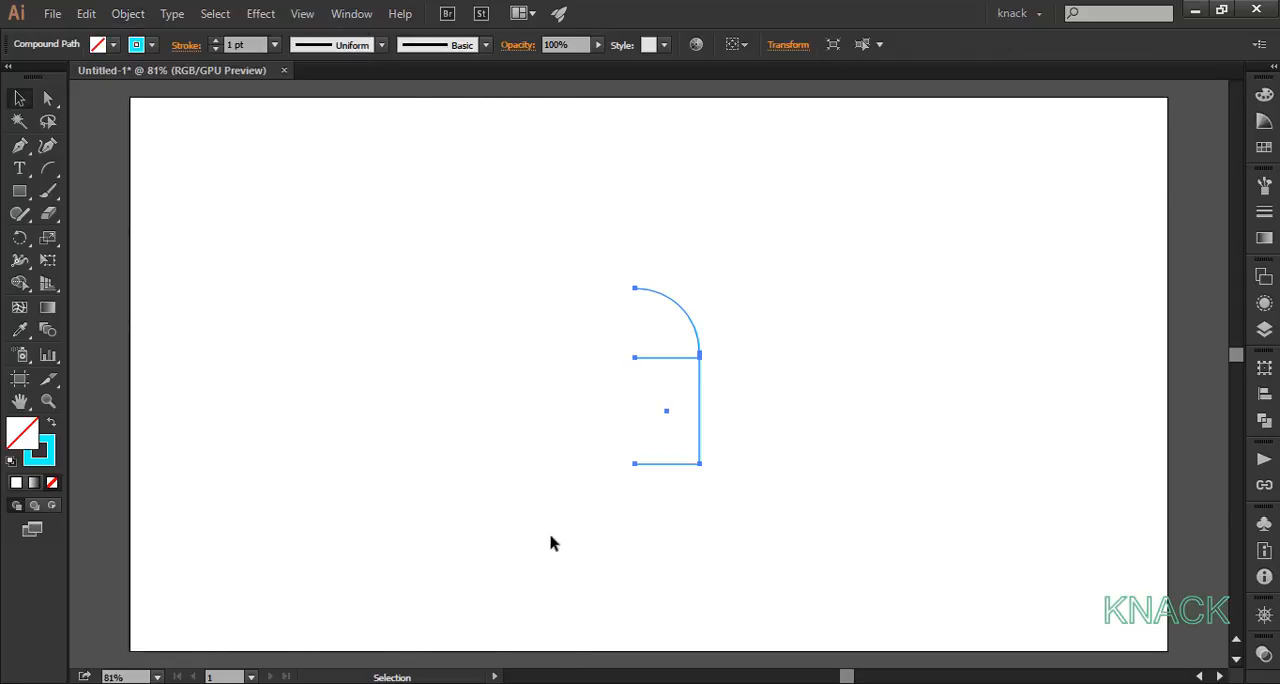
# Step: Start a 3D Revolve effect on the compound path with a Z-axis rotation of -6° and a perspective of 45°
pyautogui.click(260, 14)
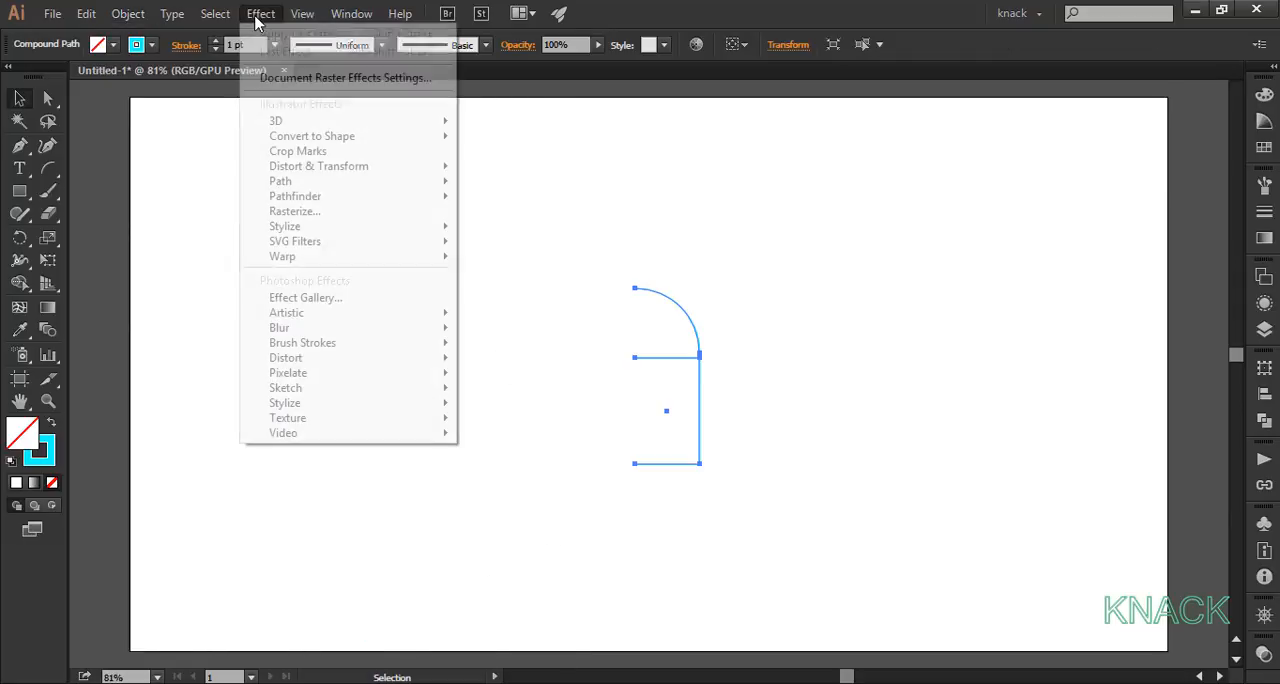
pyautogui.moveTo(437, 127)
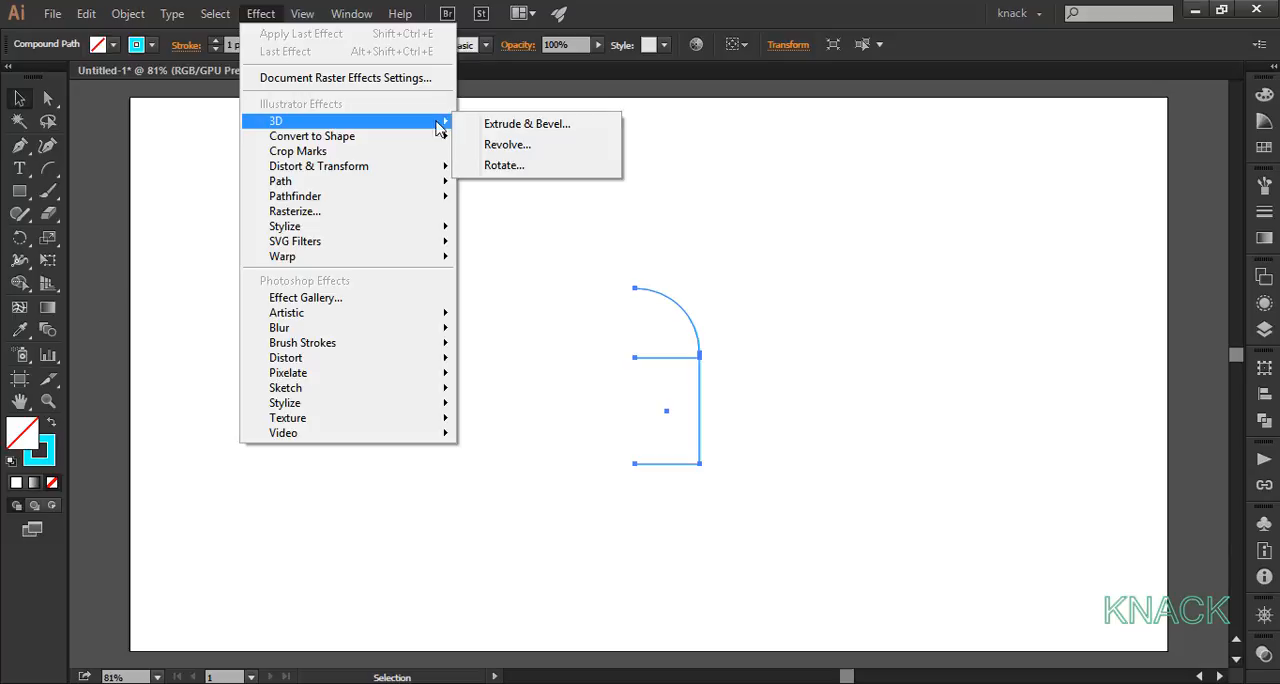
pyautogui.click(505, 146)
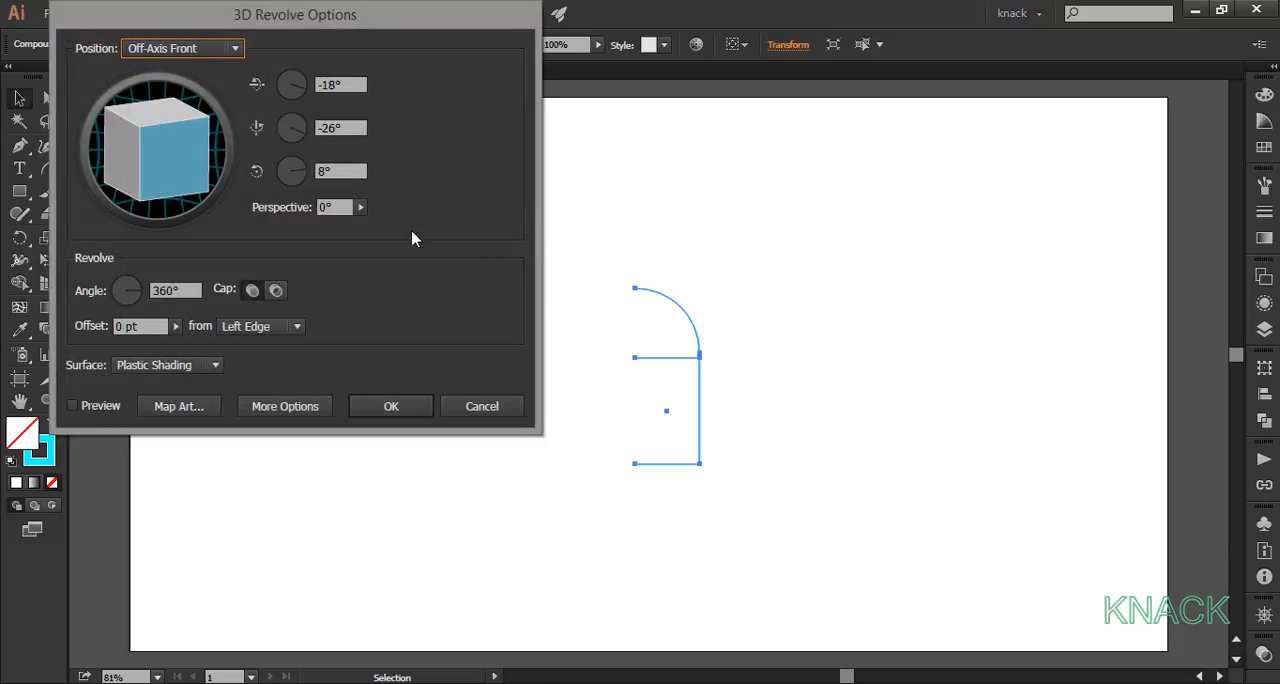
pyautogui.click(346, 171)
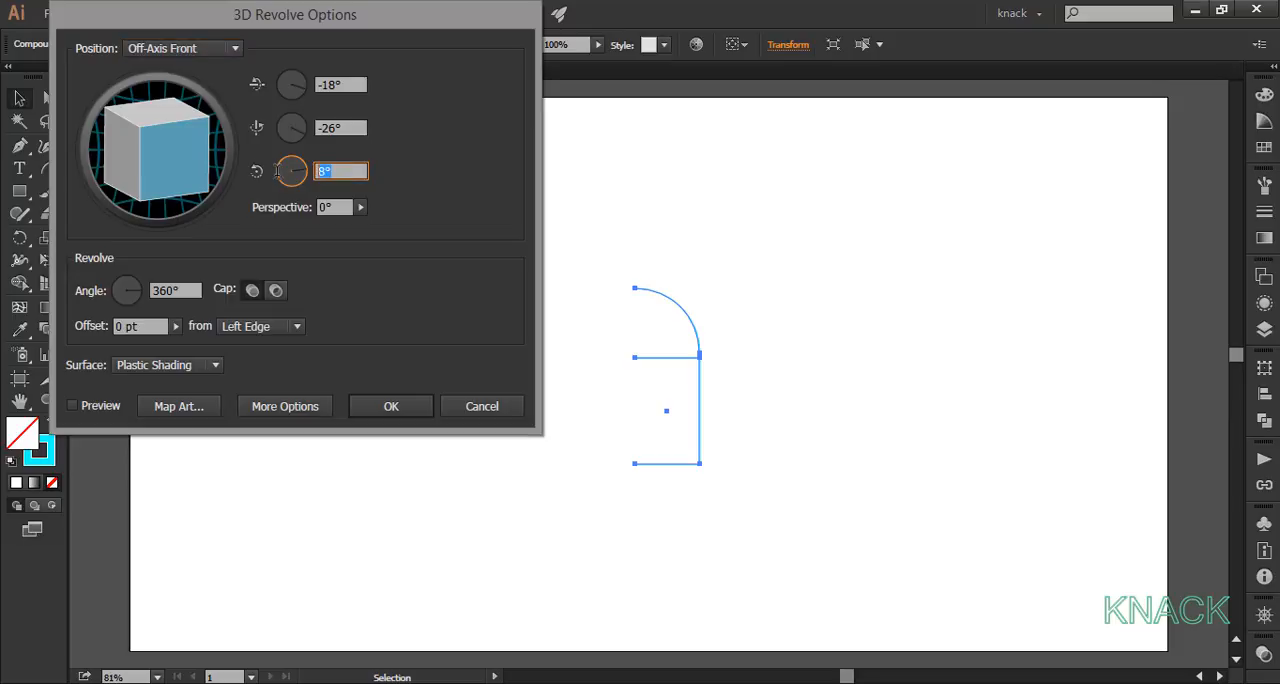
pyautogui.press('Tab')
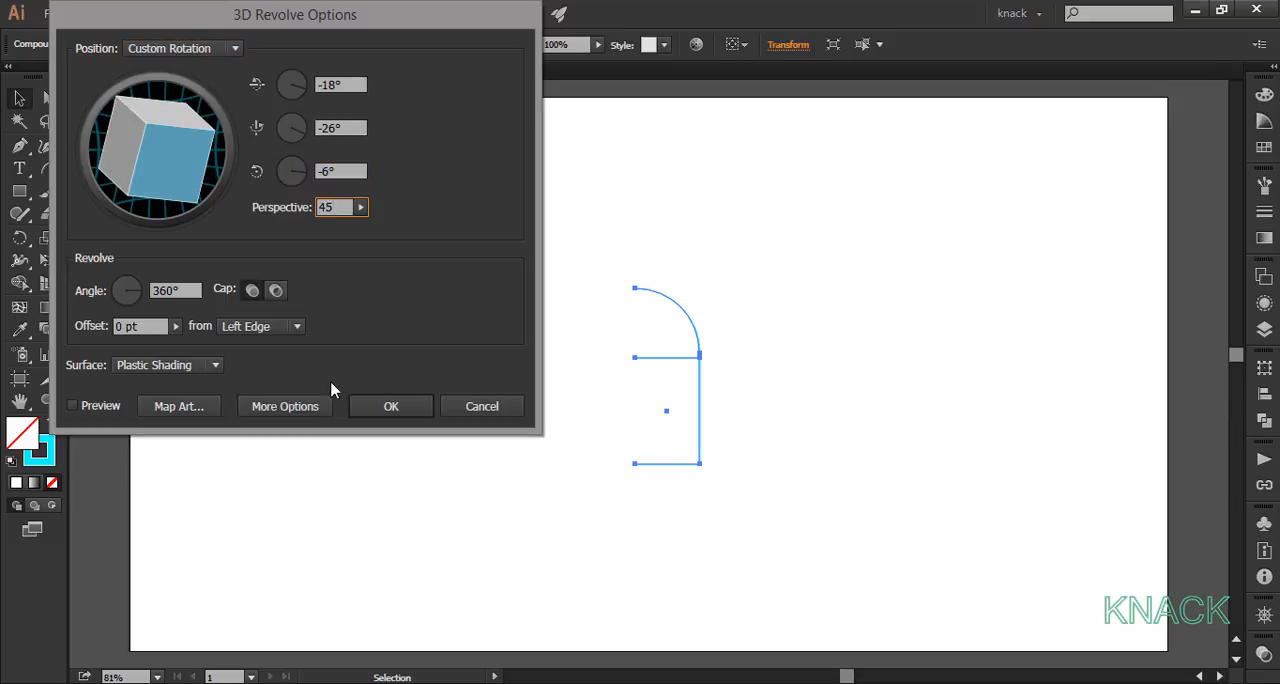
# Step: Set the revolve's blend steps to 256, move its light to the sphere's upper-right edge, and apply the effect
pyautogui.click(322, 408)
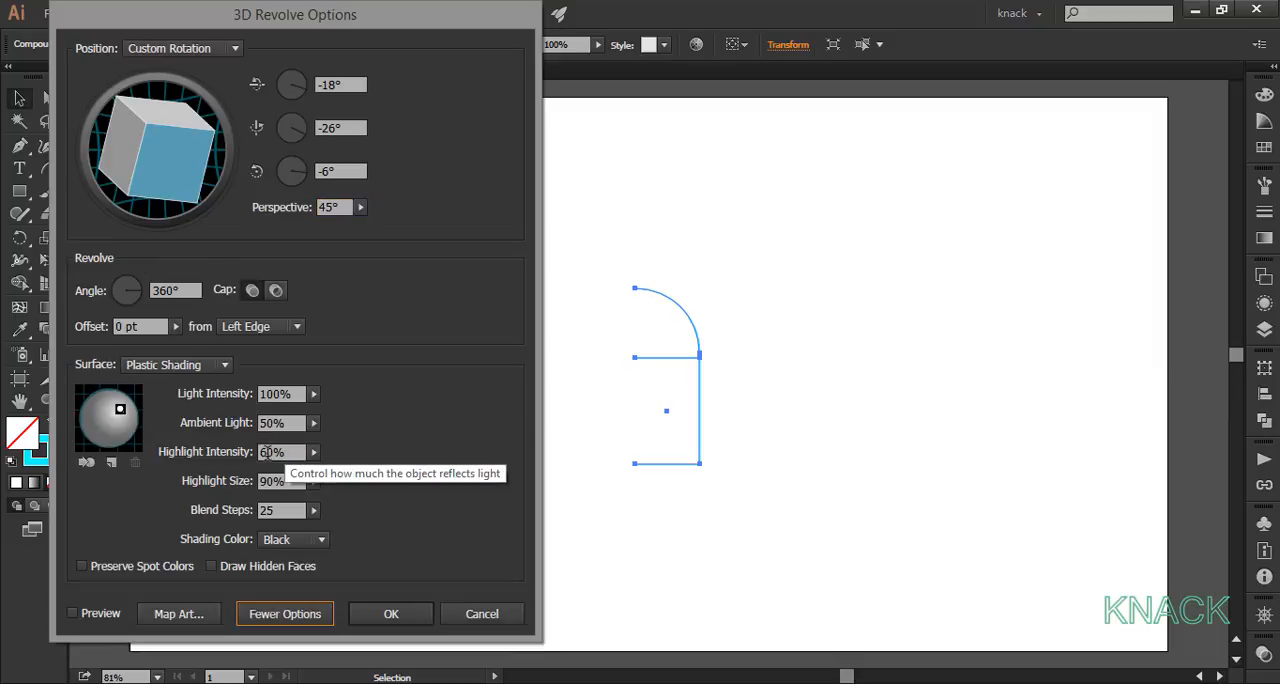
pyautogui.click(280, 510)
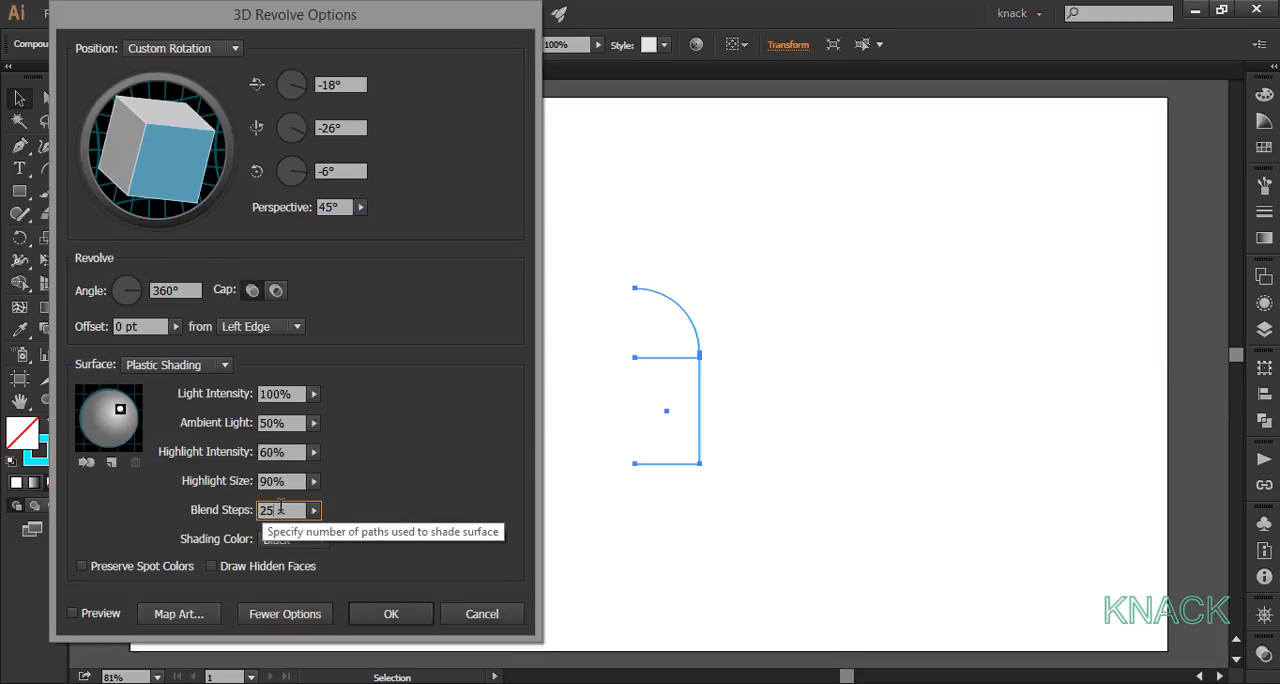
pyautogui.write('6')
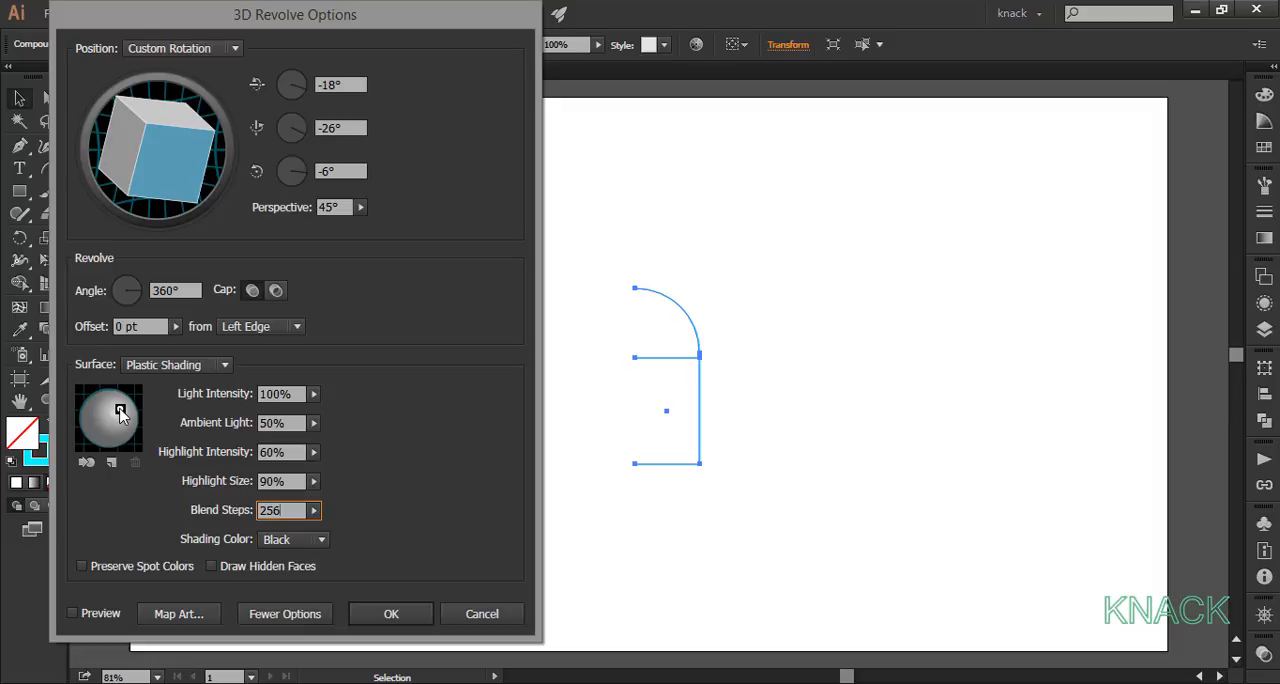
pyautogui.moveTo(120, 411); pyautogui.dragTo(140, 398)
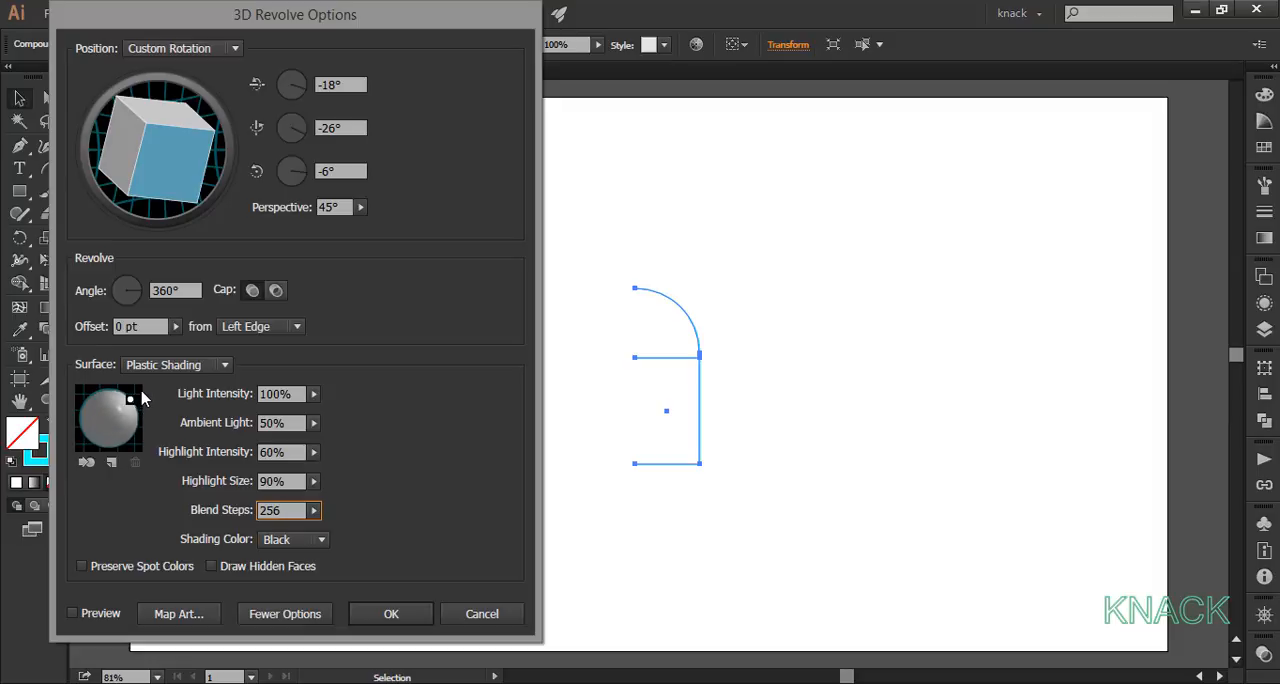
pyautogui.click(383, 610)
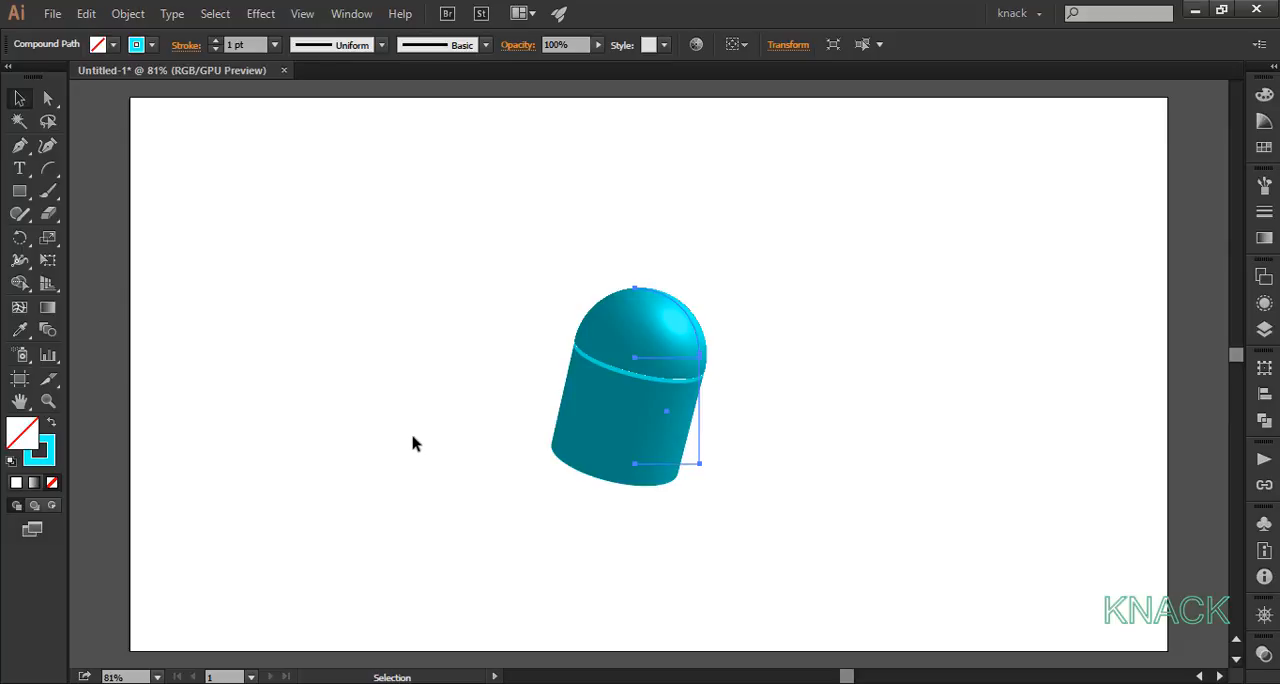
pyautogui.click(478, 452)
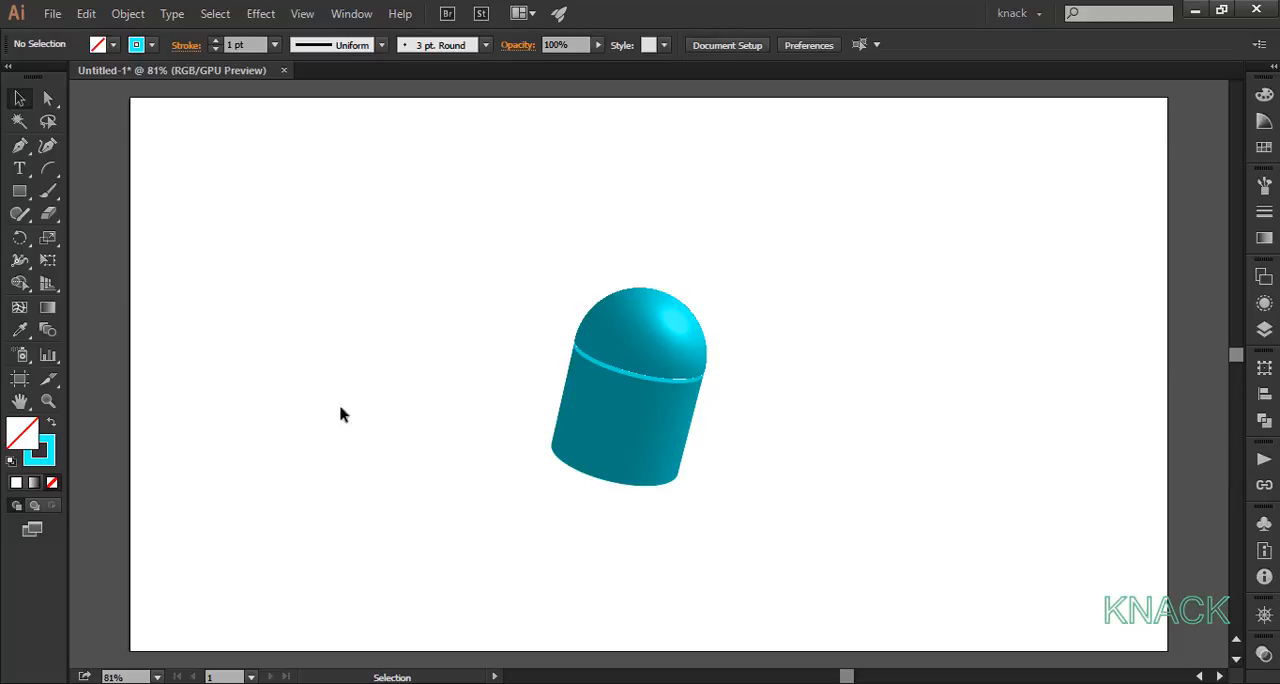
# Step: Create a rounded rectangle 35 px wide and 85 px high with a 50 px corner radius, left of the revolved body
pyautogui.moveTo(18, 195); pyautogui.dragTo(58, 211)
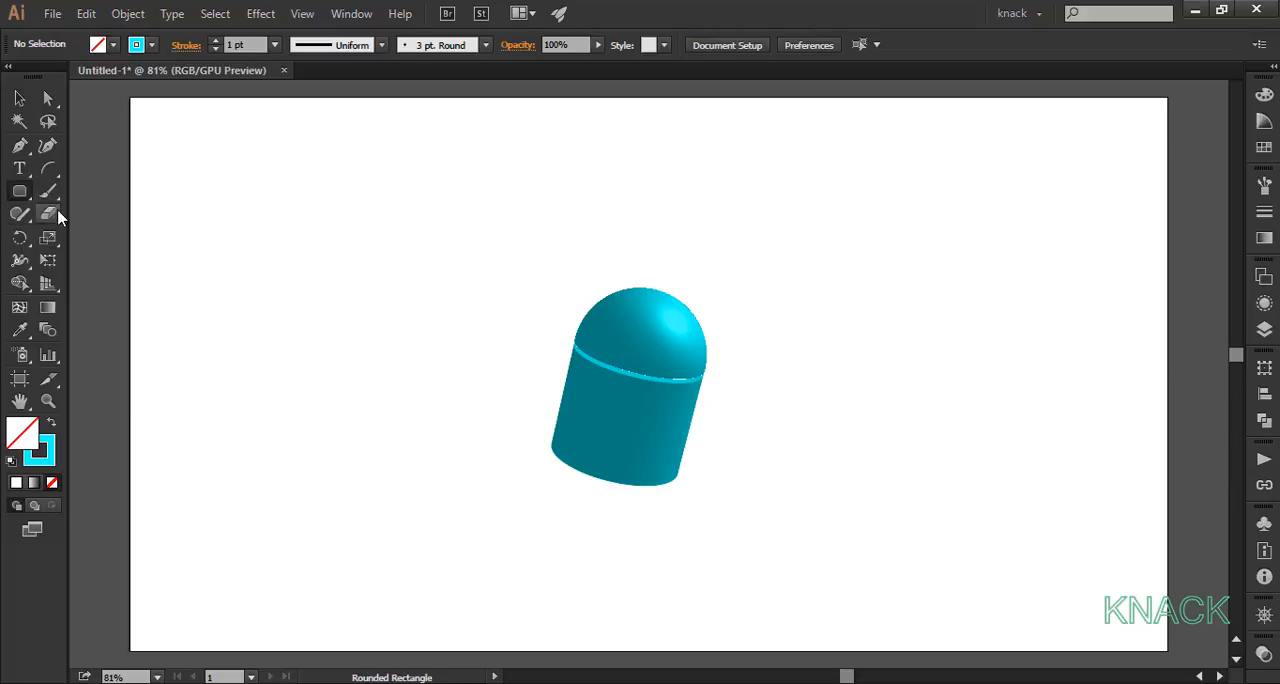
pyautogui.click(334, 326)
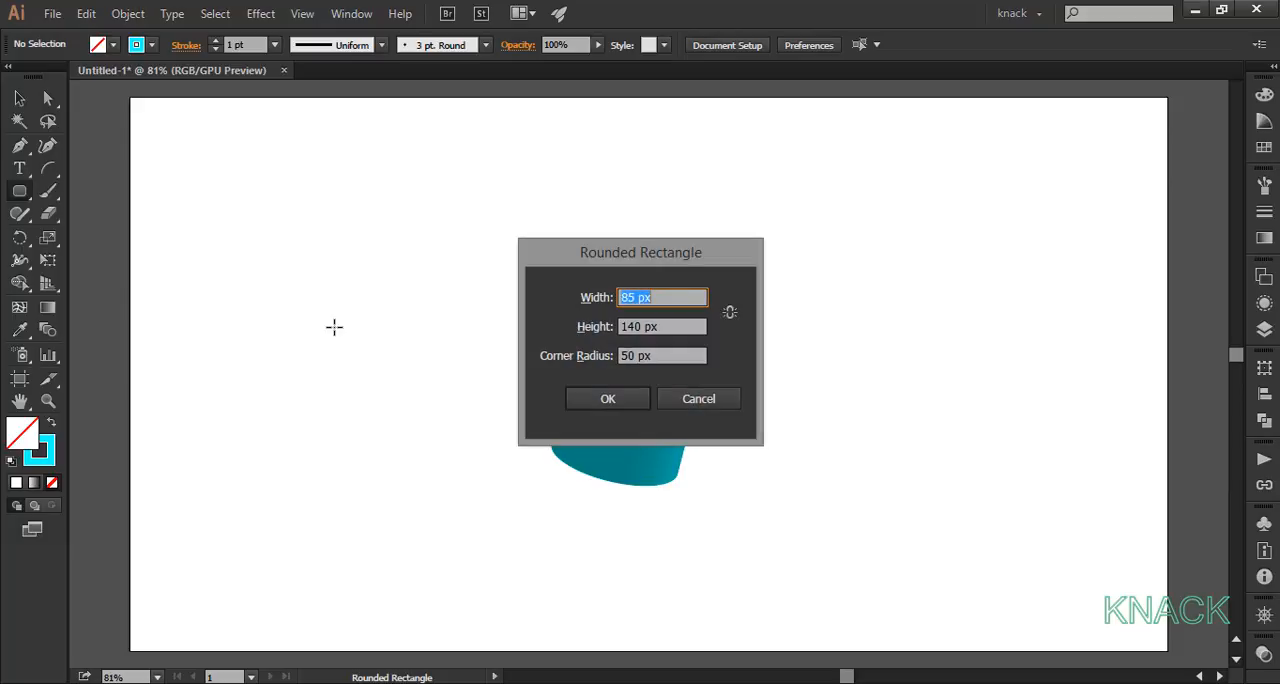
pyautogui.write('35')
pyautogui.press('Tab')
pyautogui.write('85')
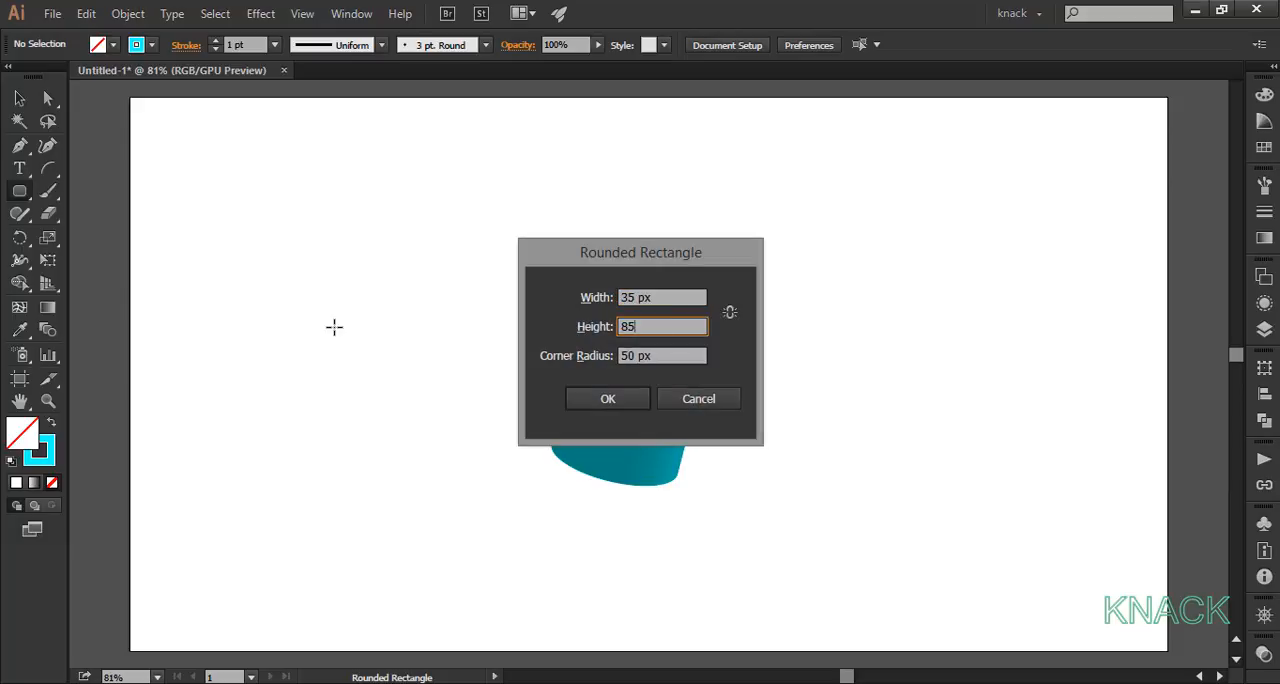
pyautogui.click(580, 398)
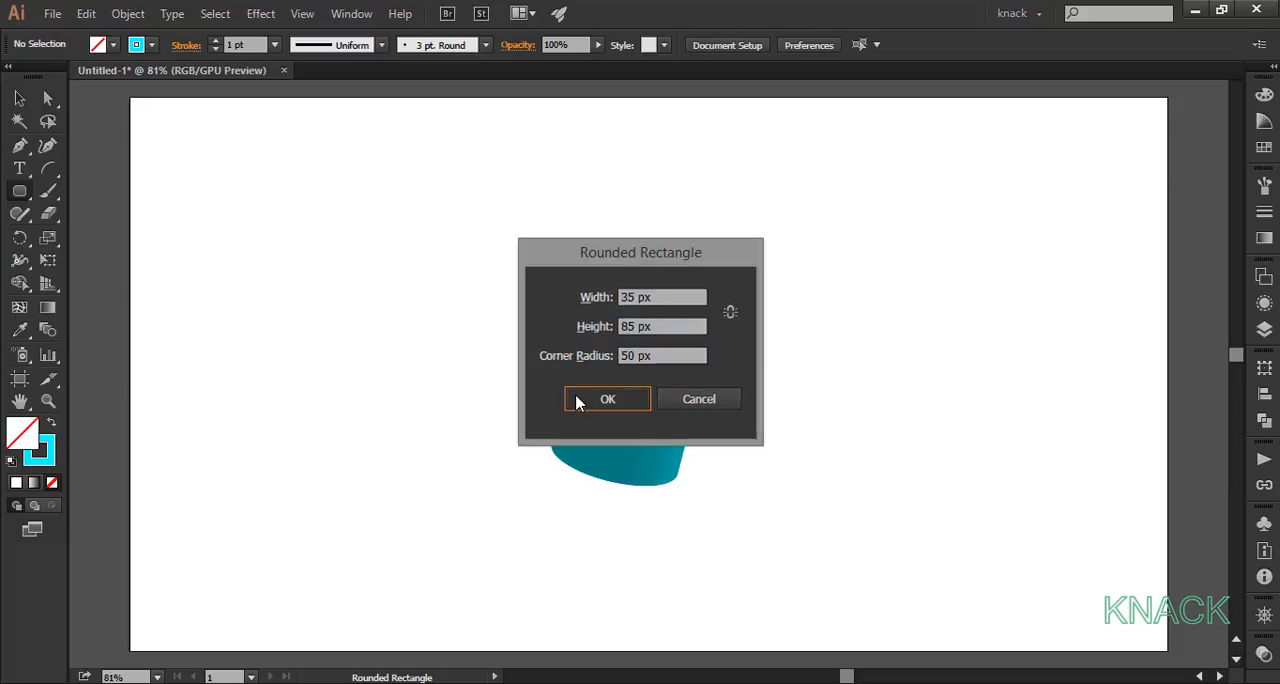
# Step: Delete the left half of the small rounded rectangle, keeping its right half as an open path
pyautogui.click(47, 98)
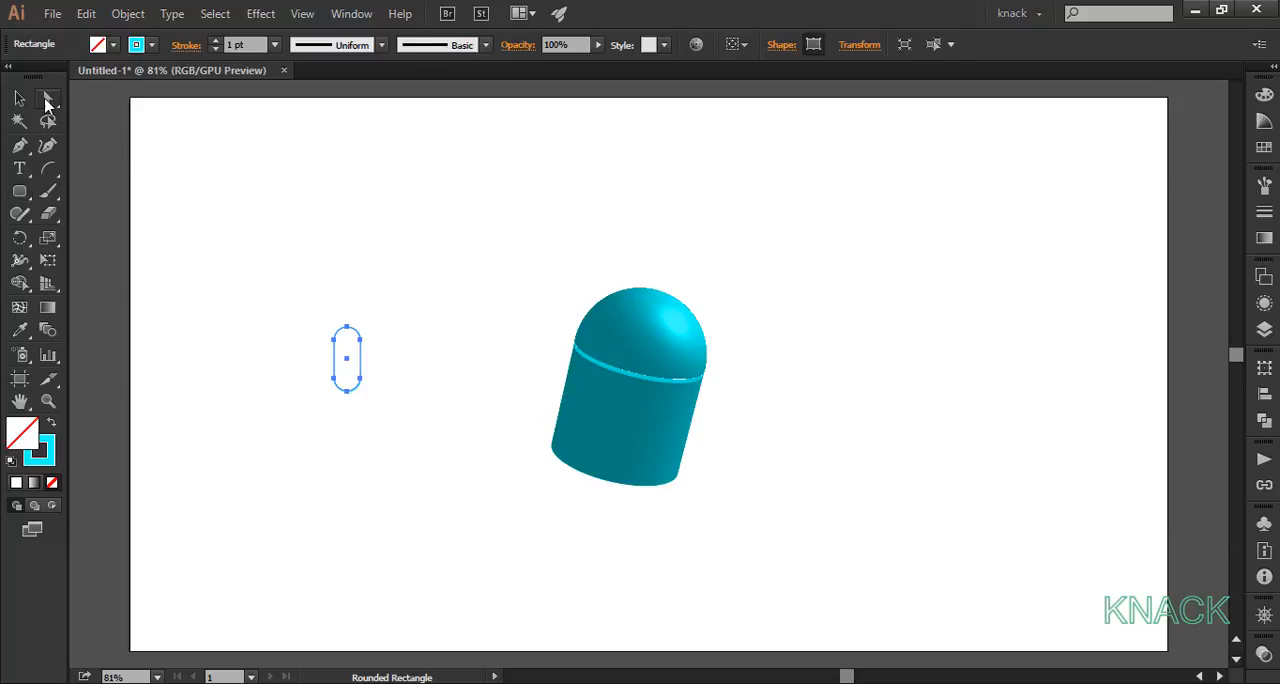
pyautogui.click(294, 346)
pyautogui.moveTo(310, 323); pyautogui.dragTo(338, 420)
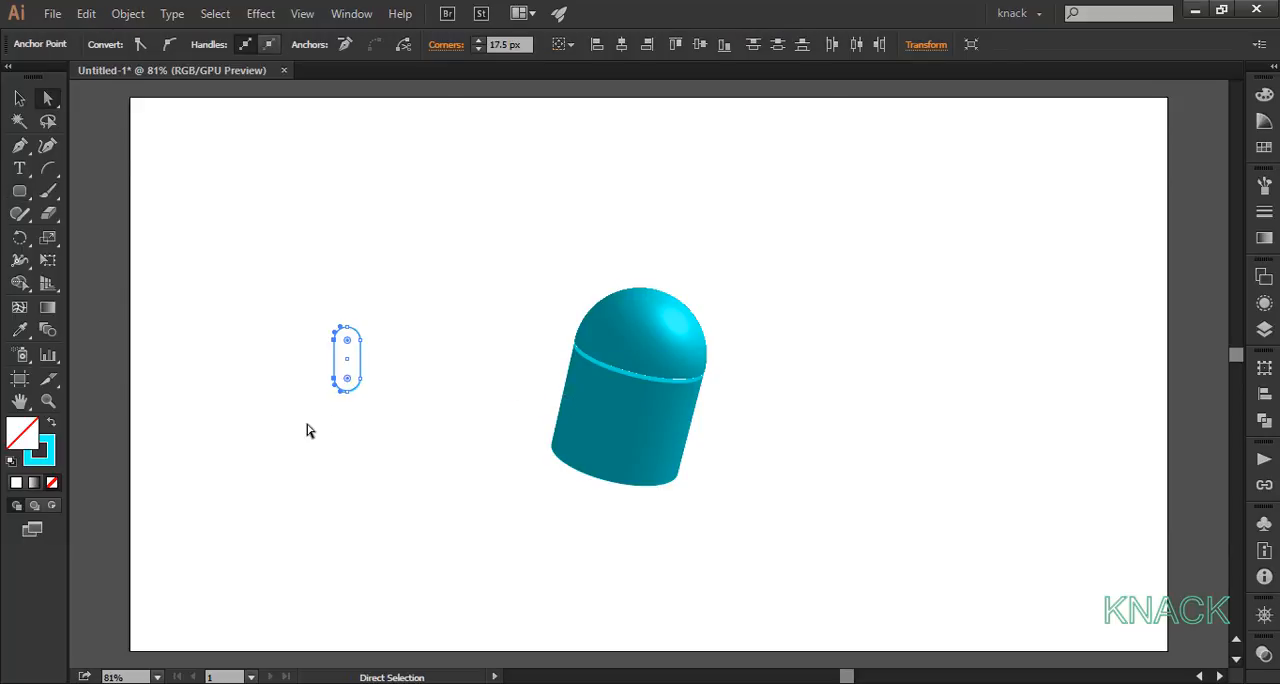
pyautogui.press('Delete')
pyautogui.press('v')
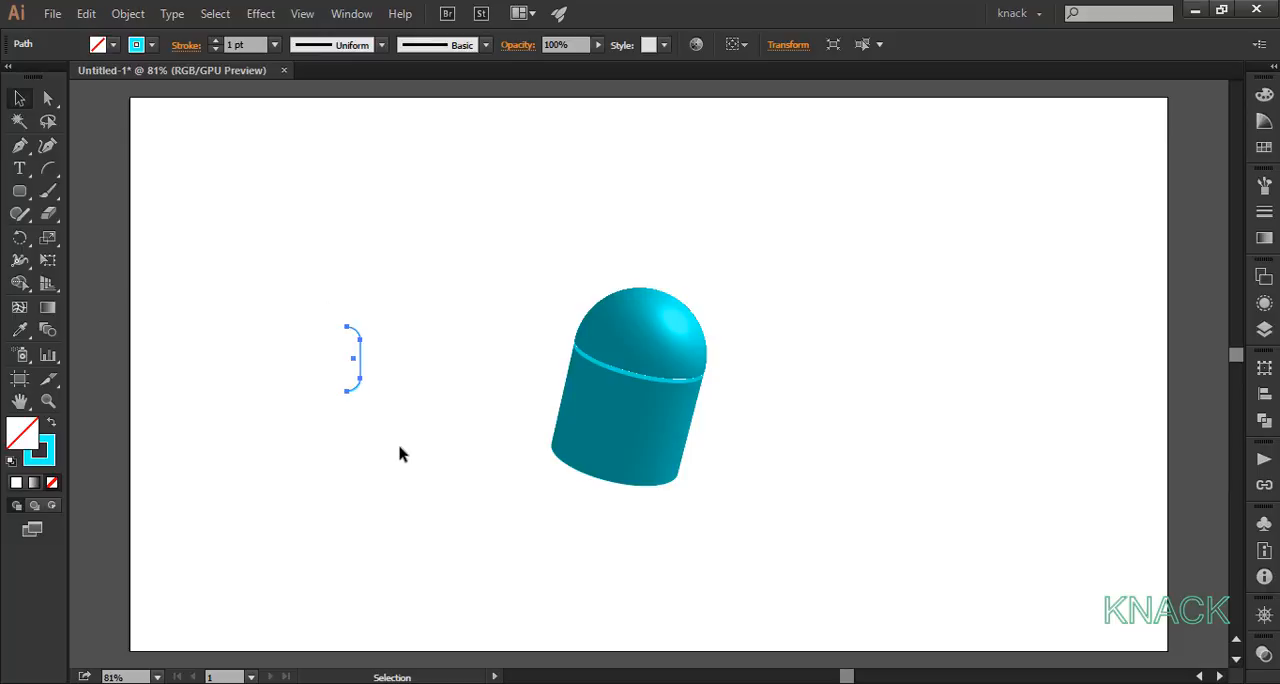
# Step: Start a 3D Revolve effect on the half rounded rectangle with a Z-axis rotation of -6° and a perspective of 45°
pyautogui.click(262, 14)
pyautogui.moveTo(335, 118)
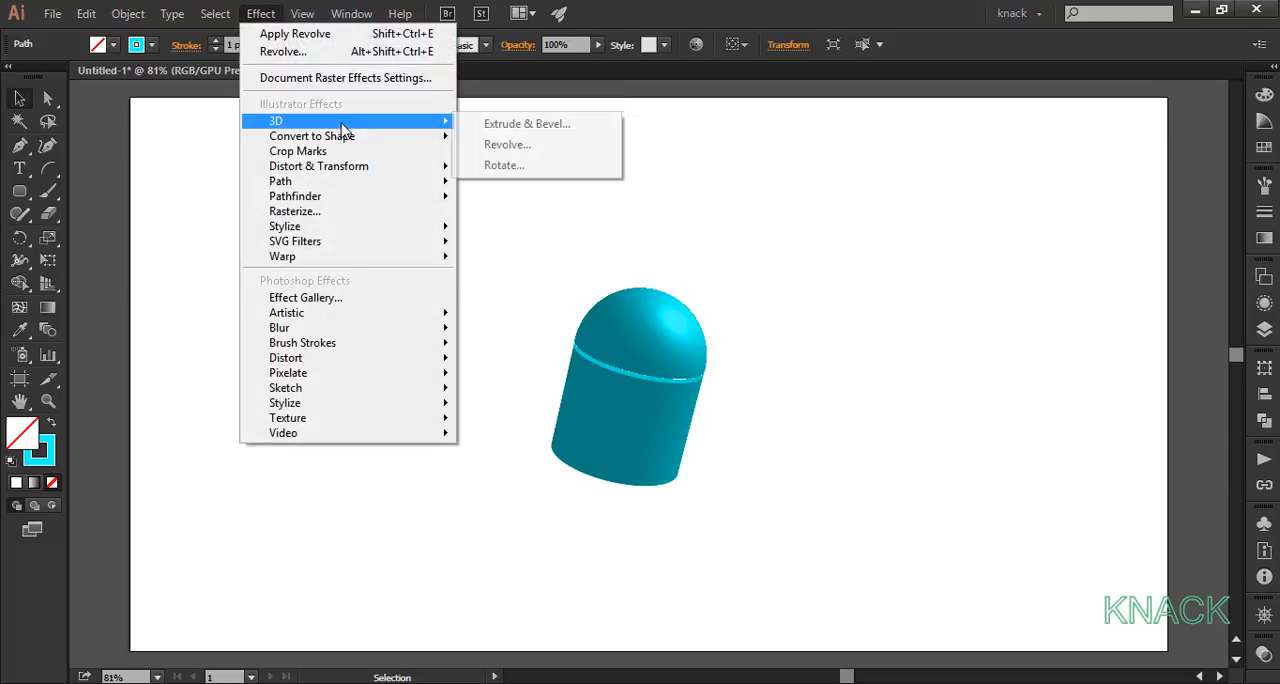
pyautogui.click(517, 145)
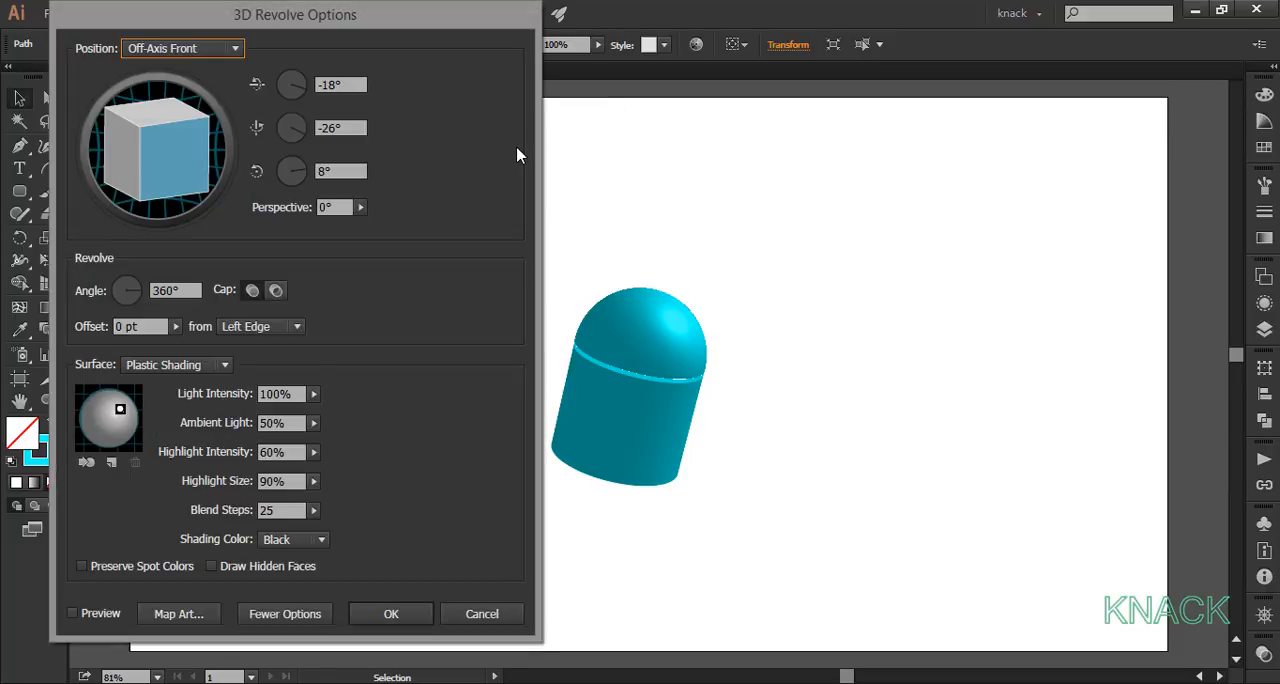
pyautogui.doubleClick(339, 172)
pyautogui.write('-6')
pyautogui.press('Tab')
pyautogui.write('45')
pyautogui.press('Tab')
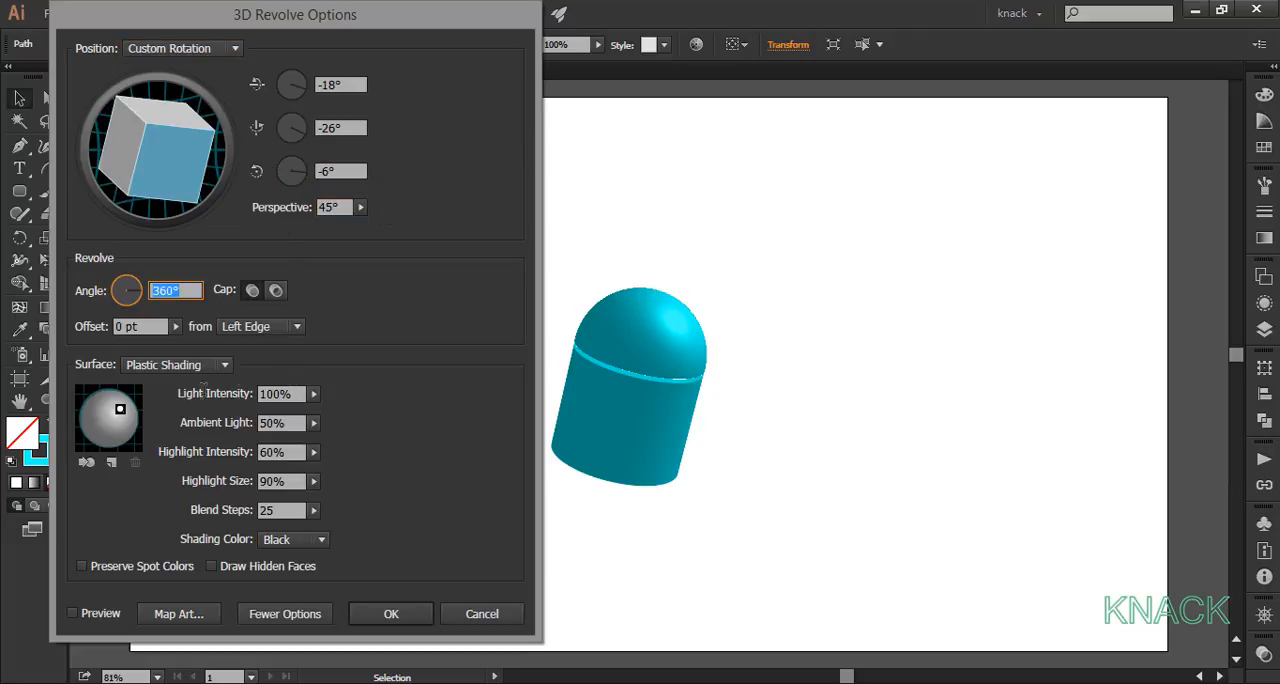
# Step: Set the revolve's light intensity to 15% and blend steps to 256, move the light to the sphere's right edge, and apply
pyautogui.click(197, 392)
pyautogui.write('15')
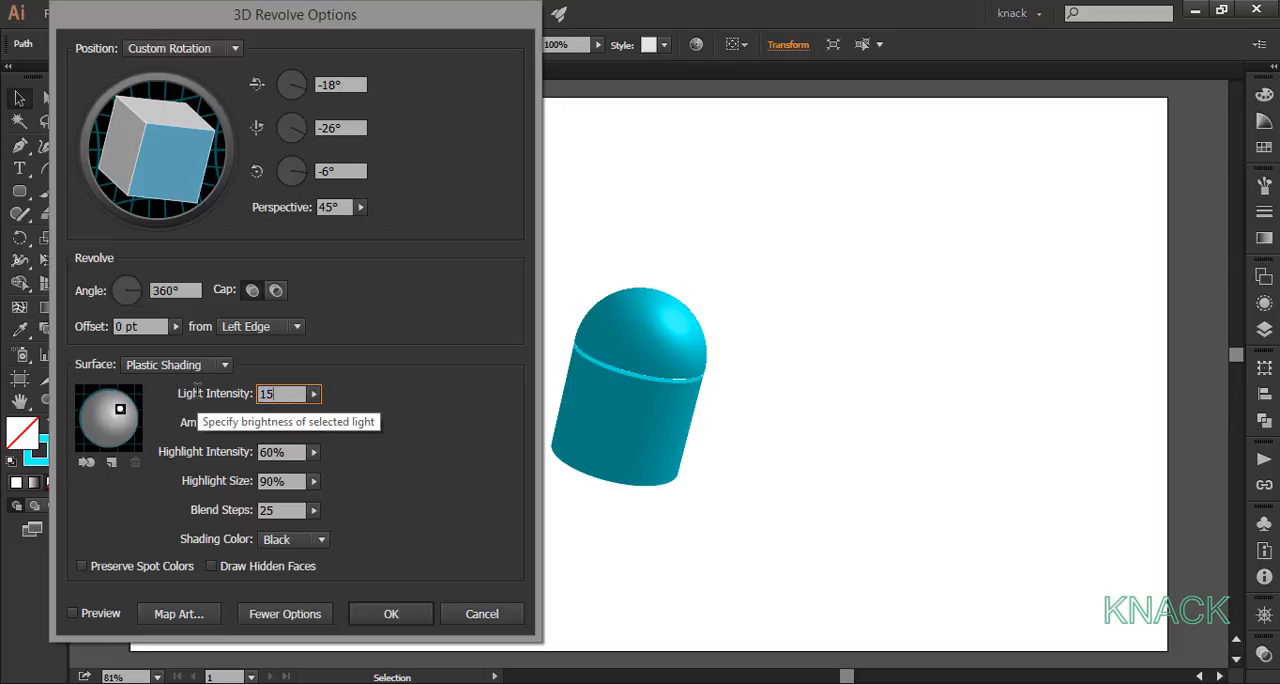
pyautogui.press('Tab')
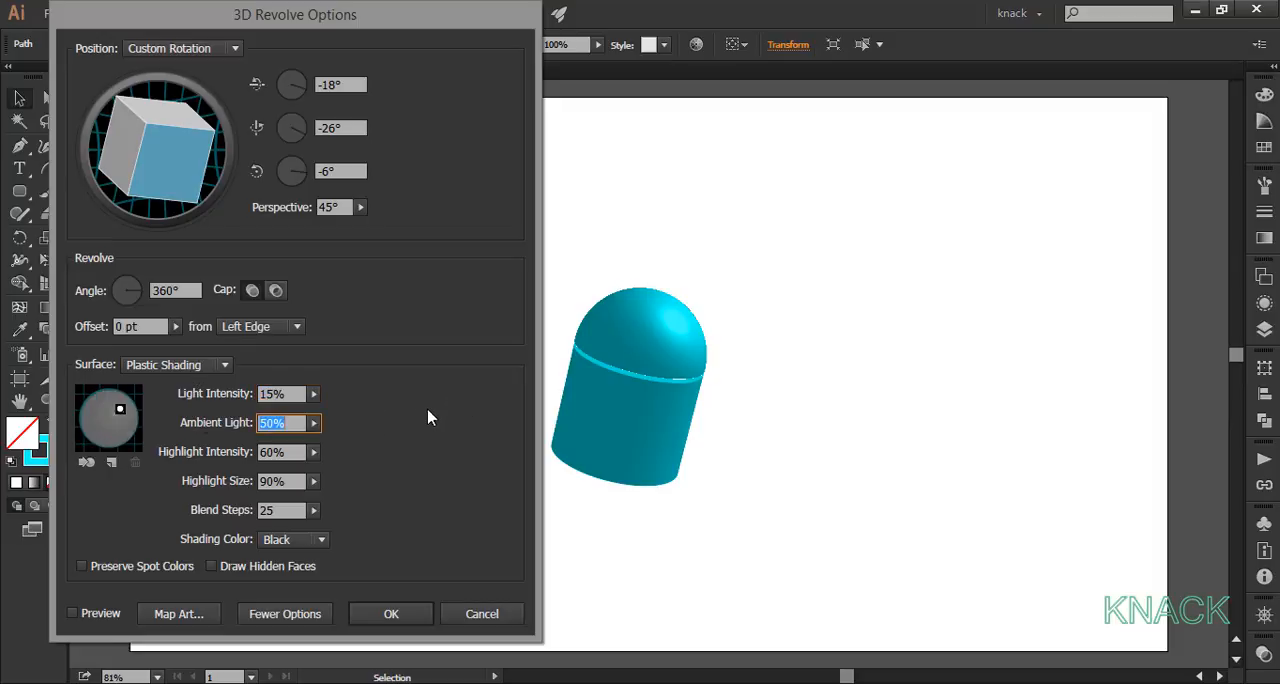
pyautogui.click(288, 510)
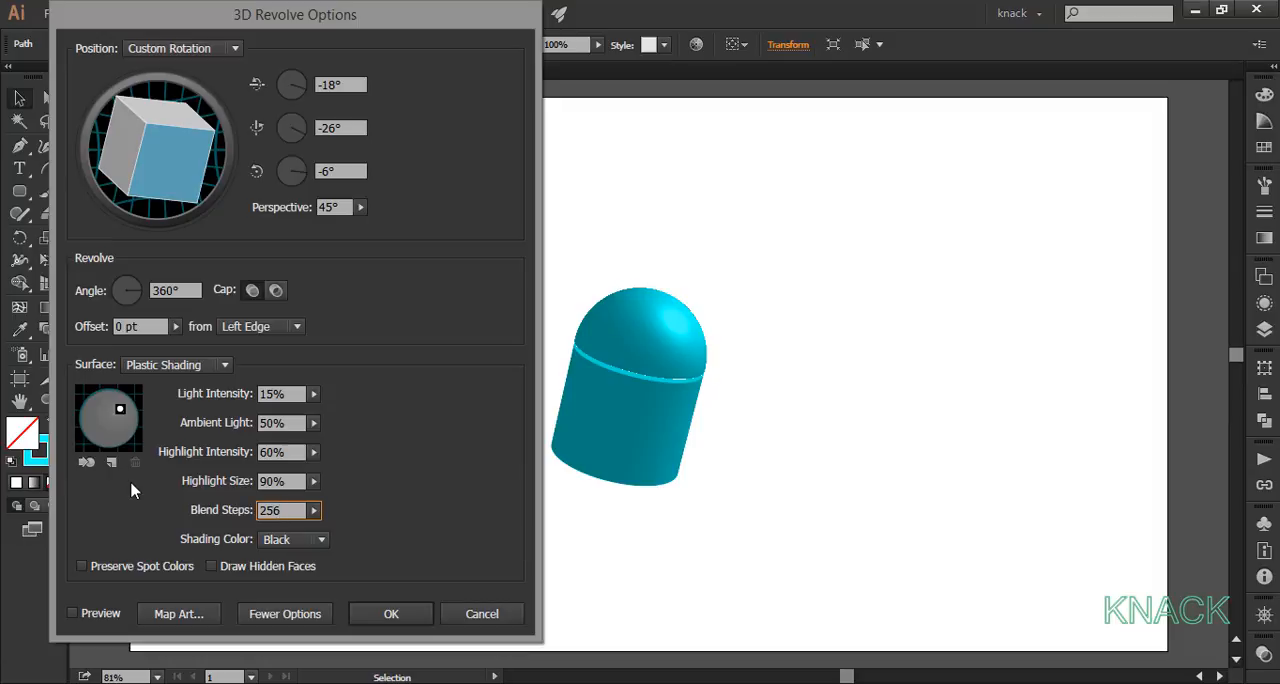
pyautogui.press('Tab')
pyautogui.moveTo(120, 409); pyautogui.dragTo(133, 419)
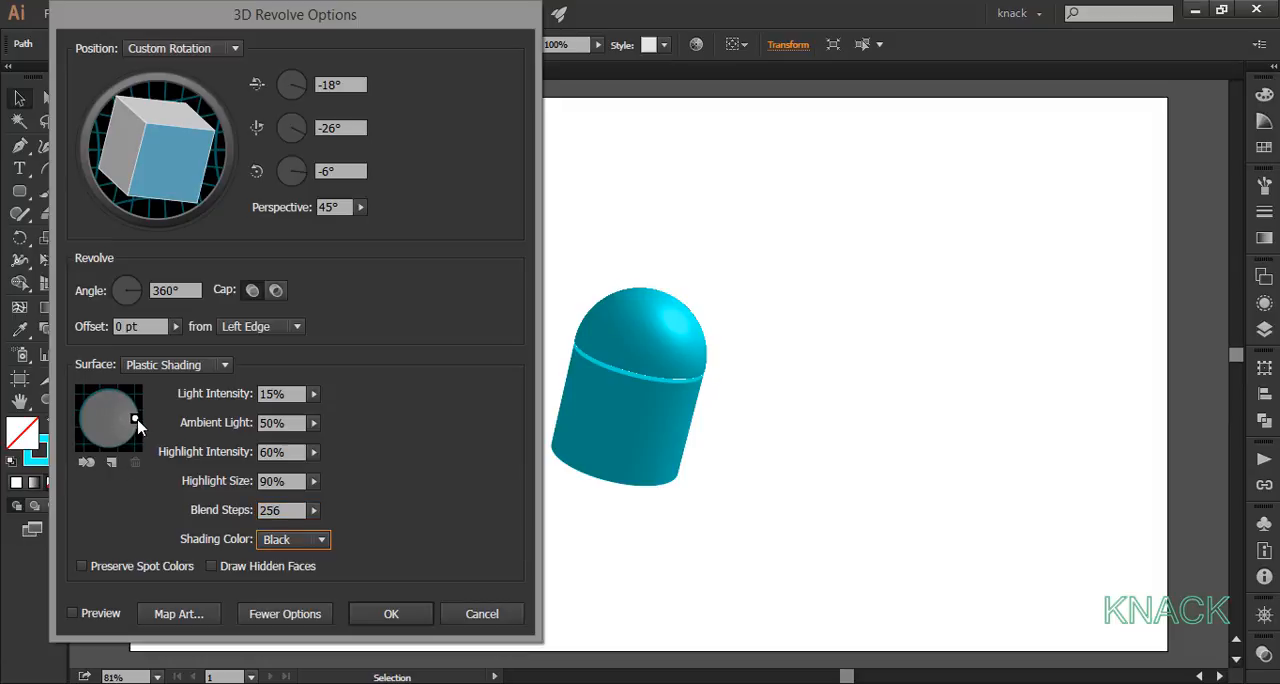
pyautogui.click(376, 618)
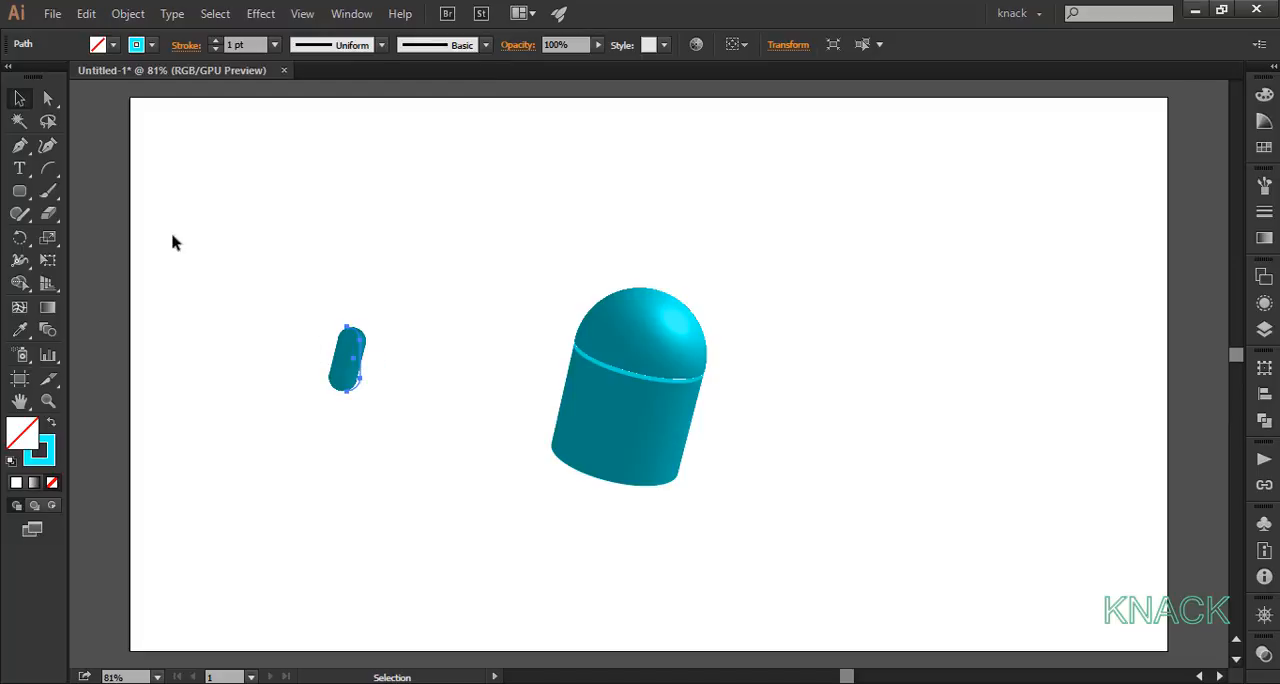
# Step: Make a copy of the small revolved capsule offset 100 px horizontally
pyautogui.doubleClick(22, 100)
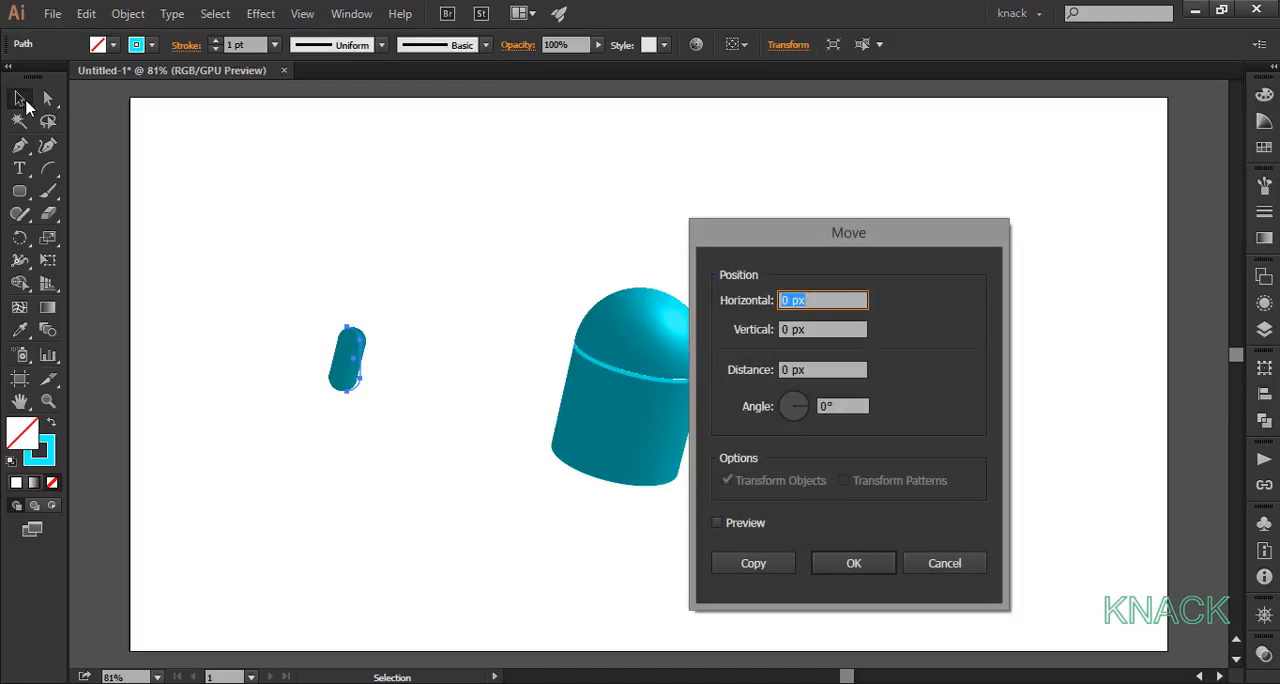
pyautogui.write('100')
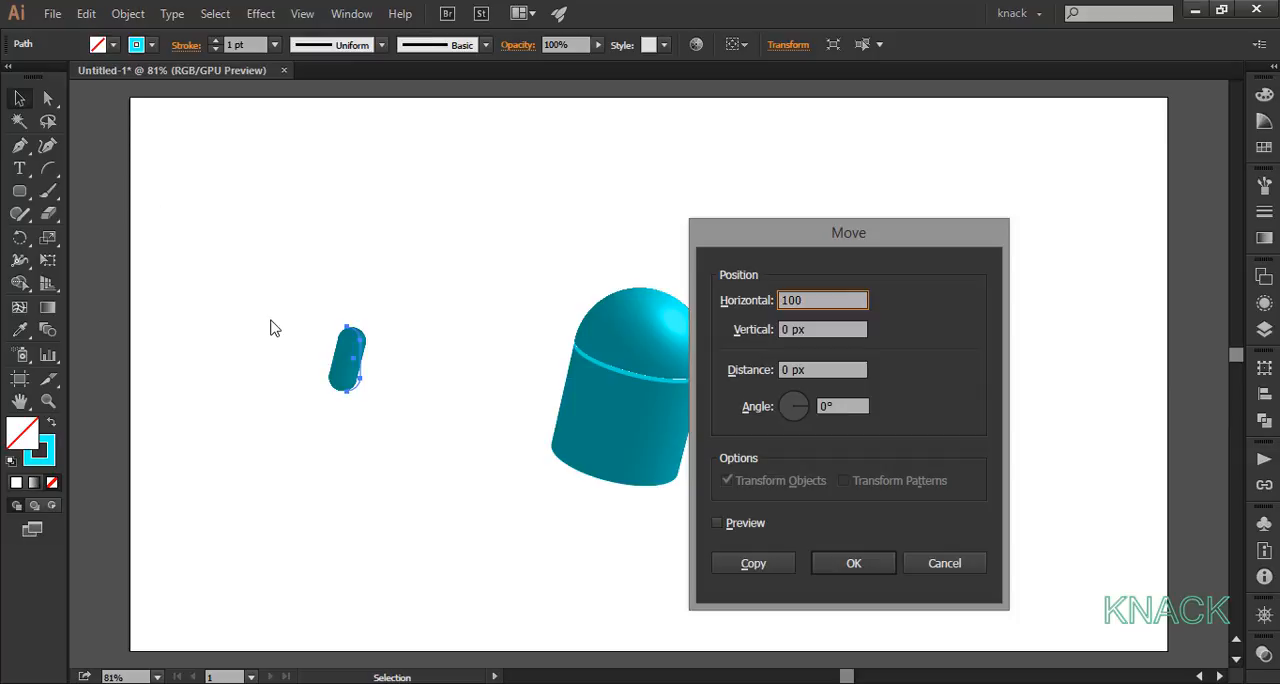
pyautogui.click(760, 567)
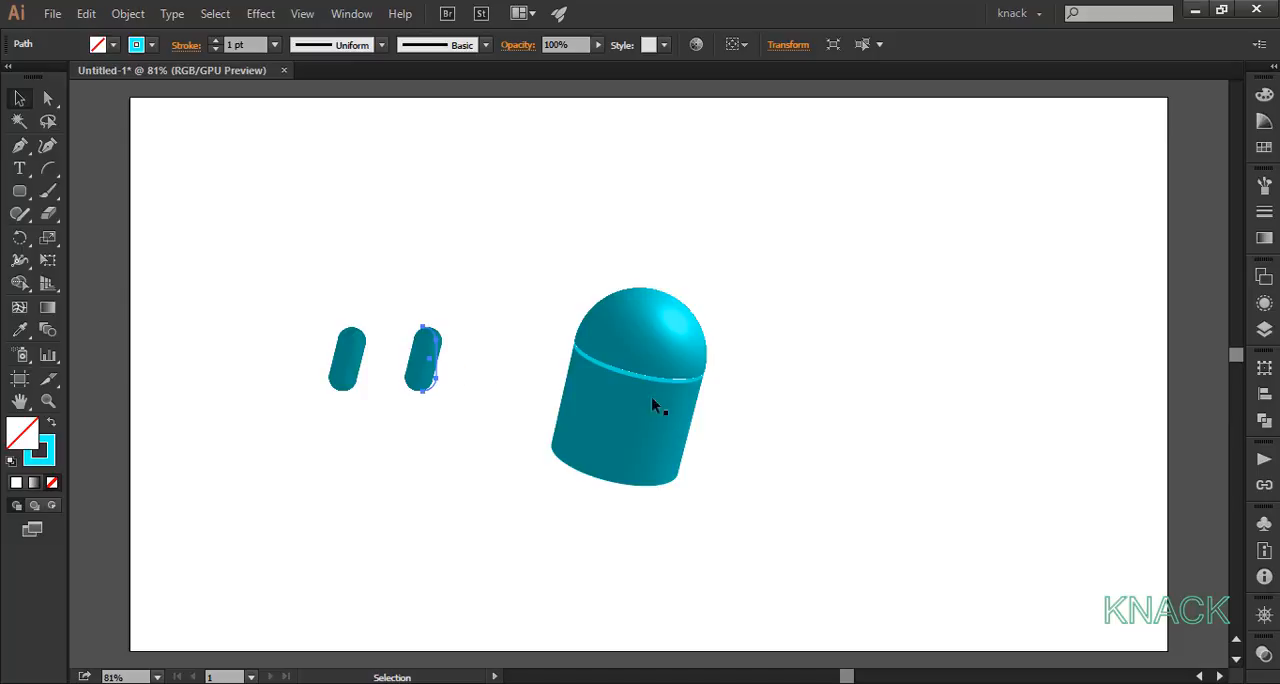
# Step: Edit the copied capsule's 3D Revolve: set light intensity to 100% and move the light to the sphere's upper-right edge
pyautogui.click(1264, 303)
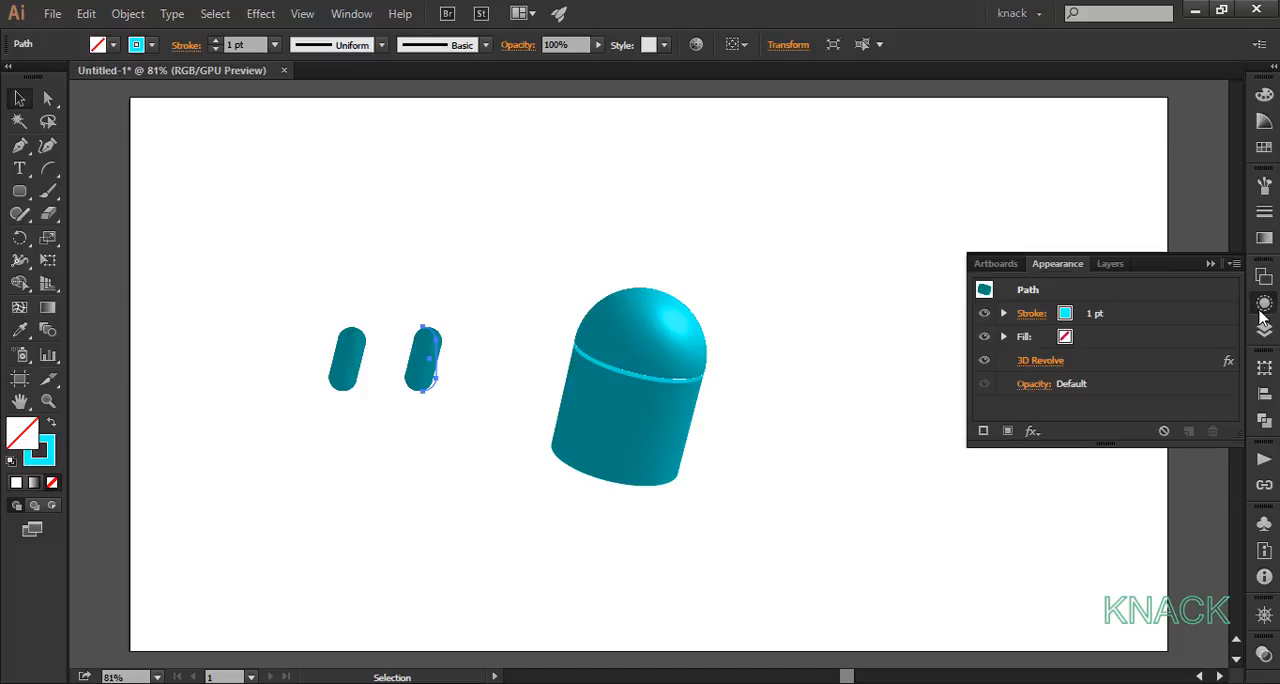
pyautogui.click(1050, 362)
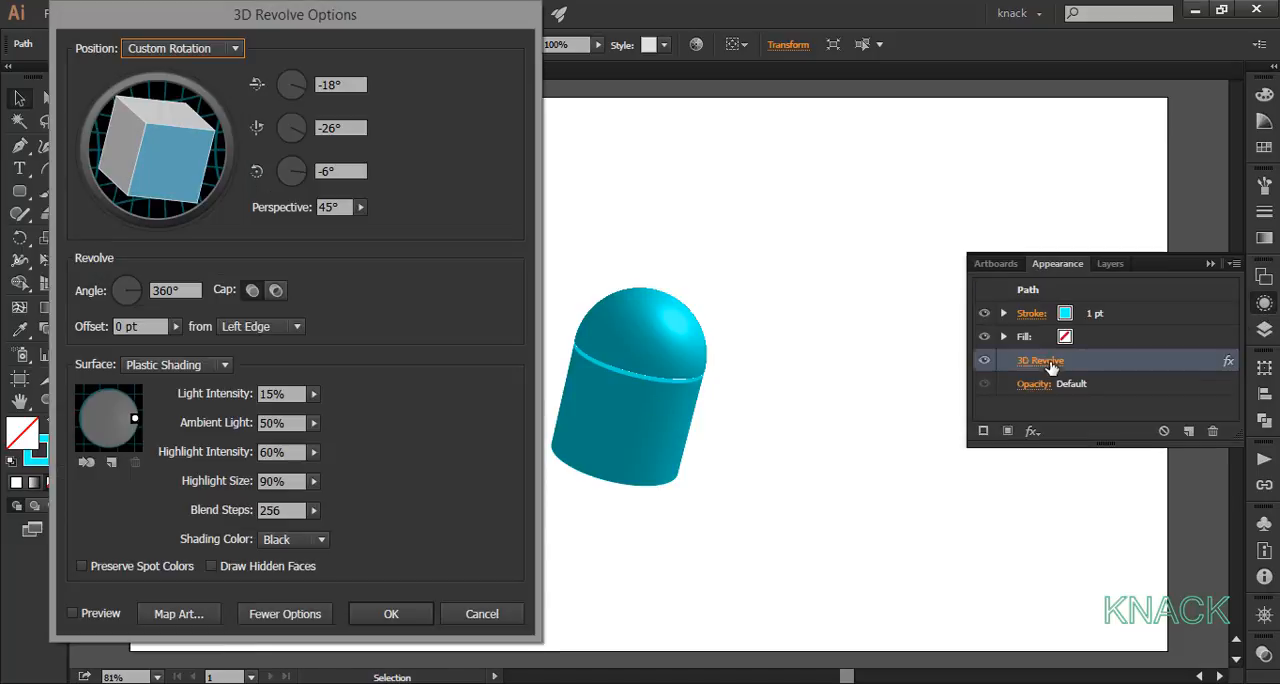
pyautogui.moveTo(272, 14); pyautogui.dragTo(831, 37)
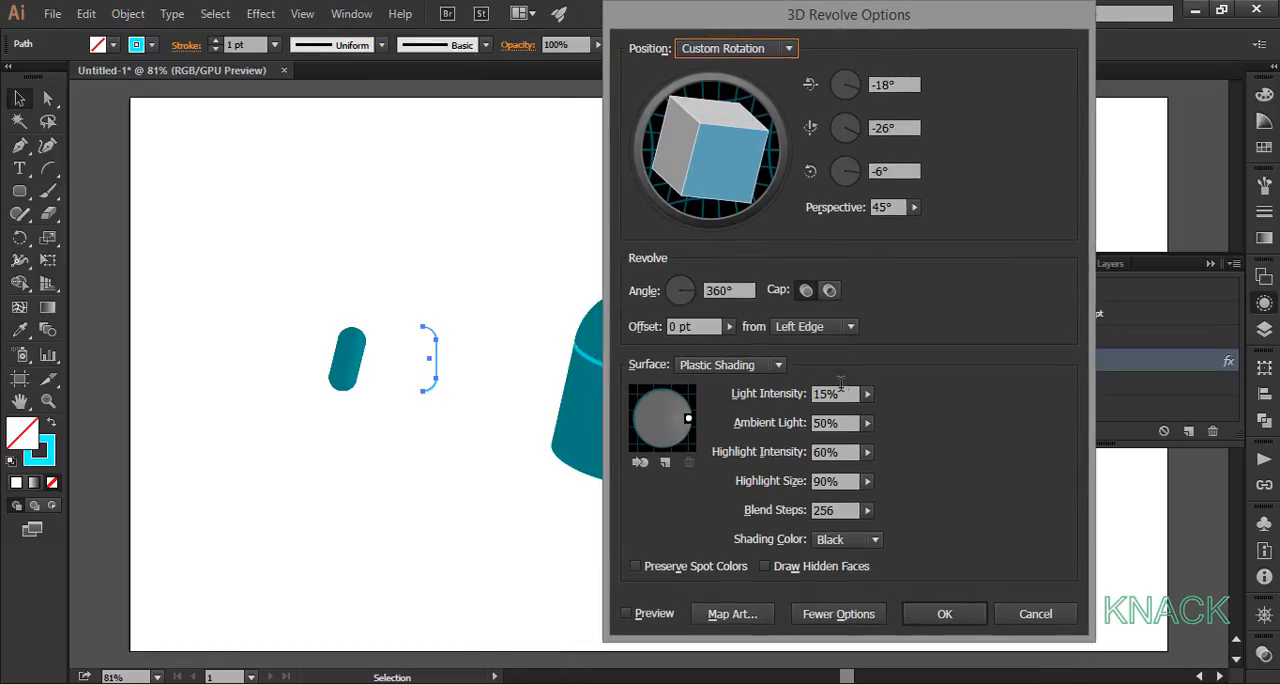
pyautogui.click(775, 394)
pyautogui.write('100')
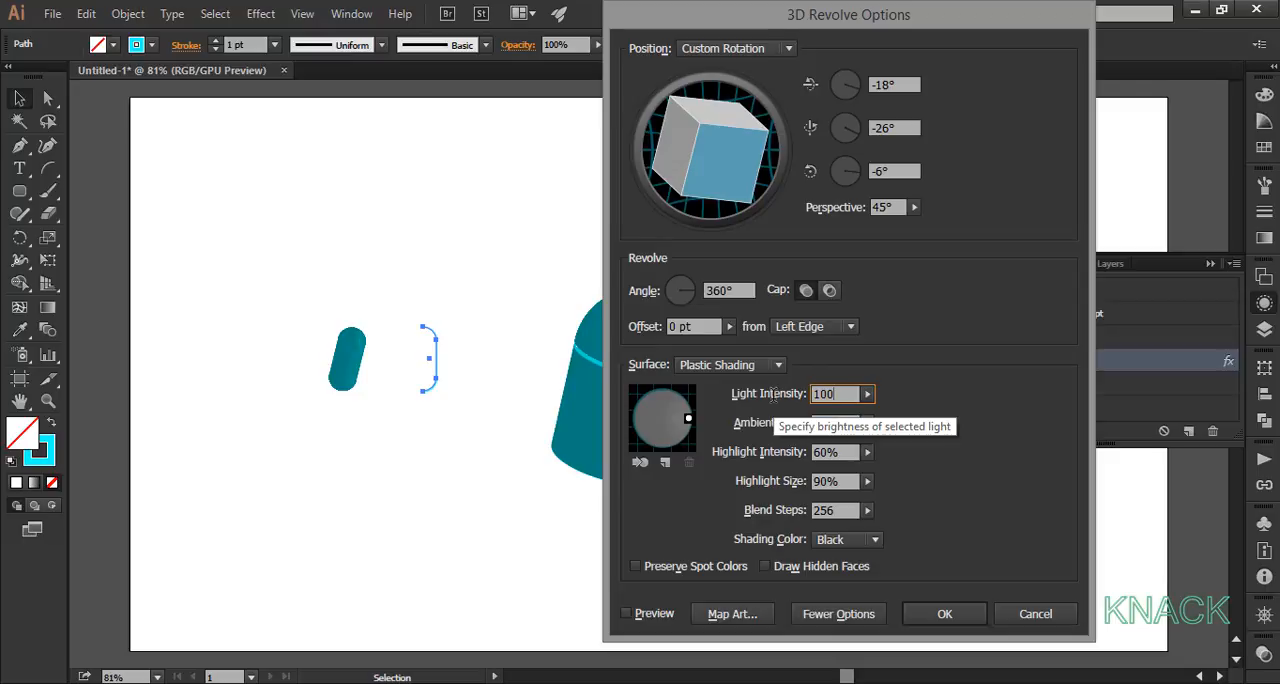
pyautogui.press('Tab')
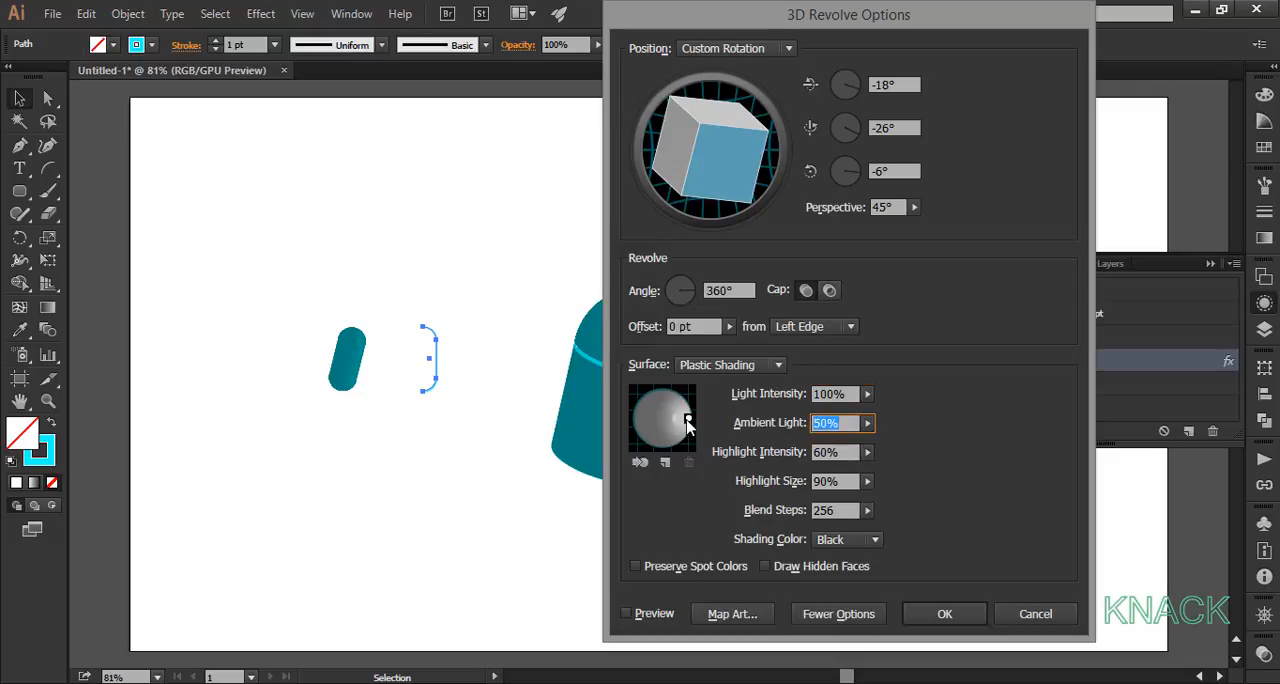
pyautogui.moveTo(687, 420); pyautogui.dragTo(691, 397)
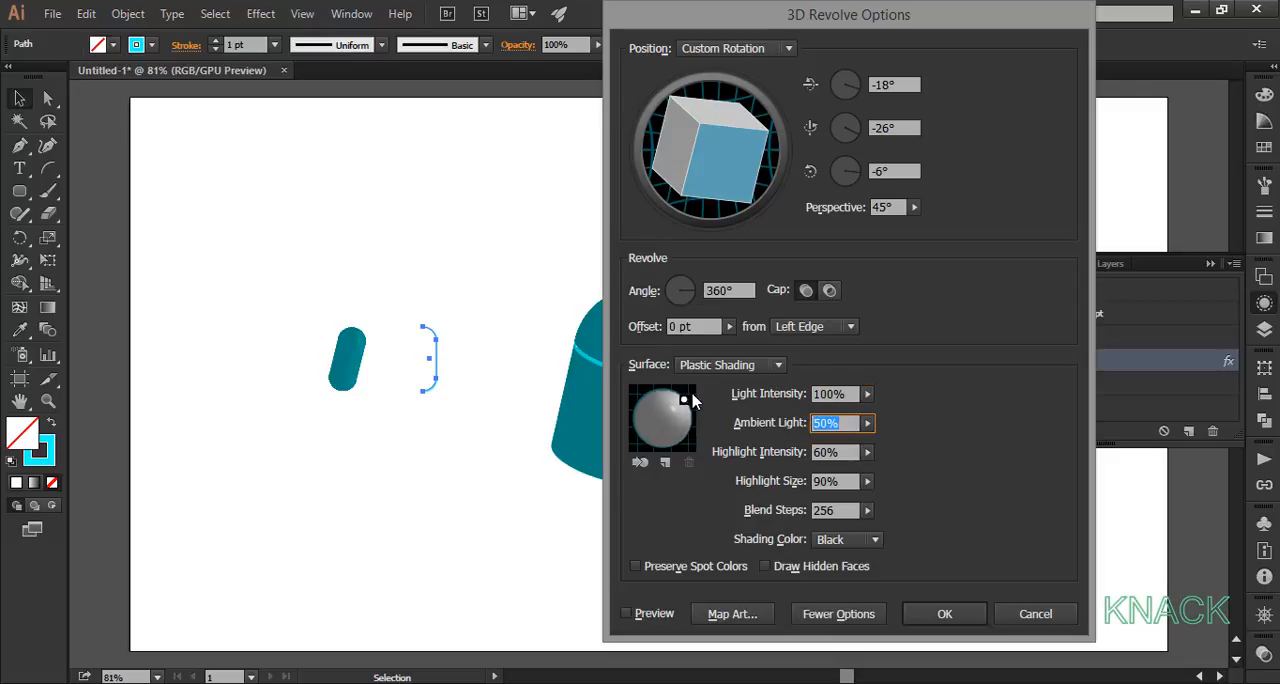
pyautogui.click(941, 613)
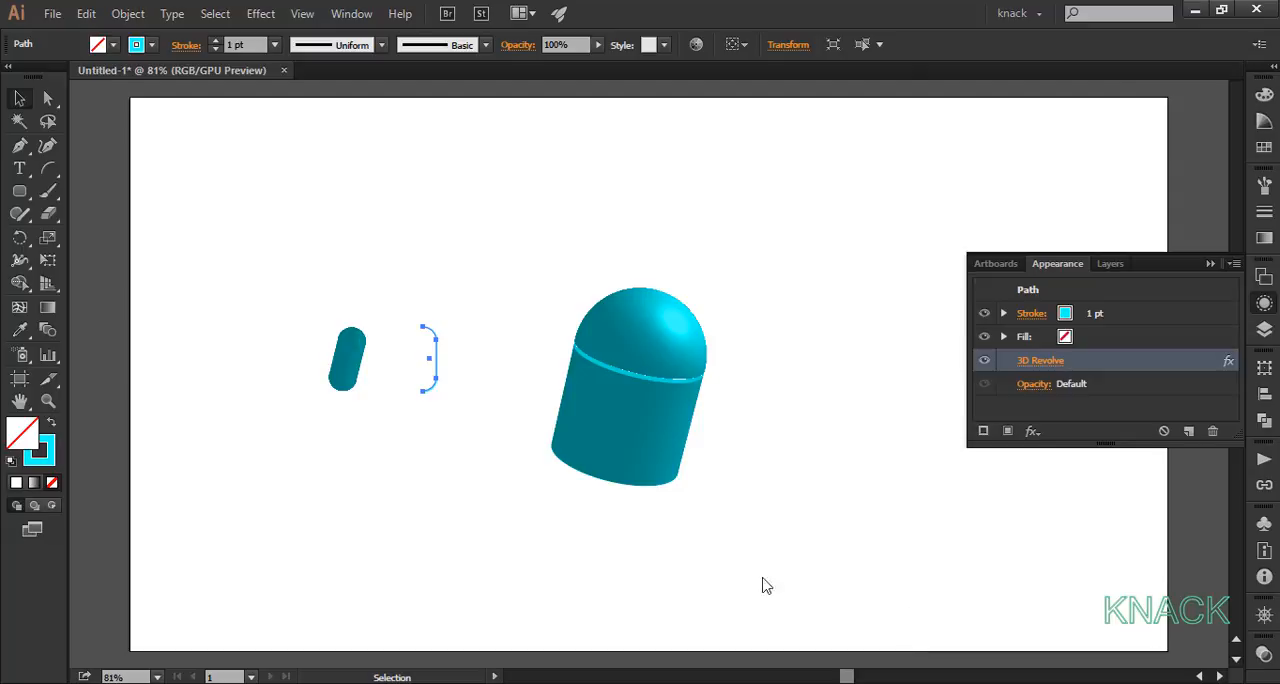
pyautogui.click(368, 440)
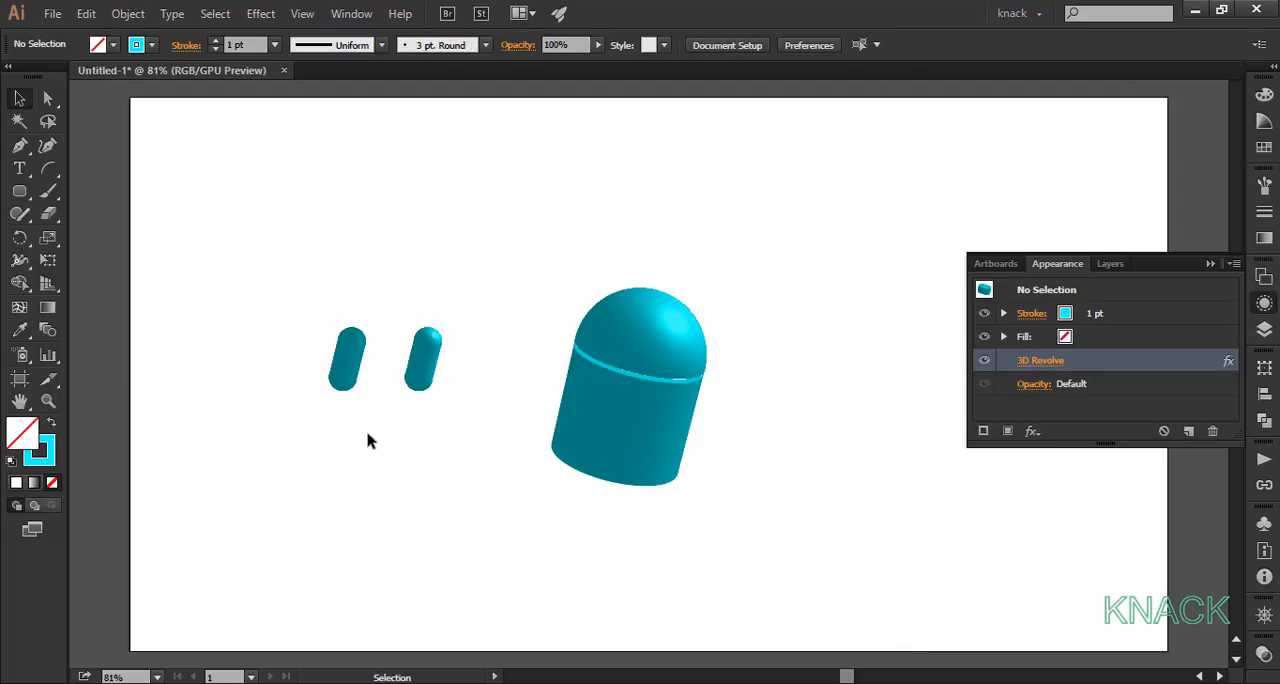
# Step: Place both small capsules under the robot's body as legs and send them to the back
pyautogui.moveTo(307, 295); pyautogui.dragTo(651, 488)
pyautogui.rightClick(651, 488)
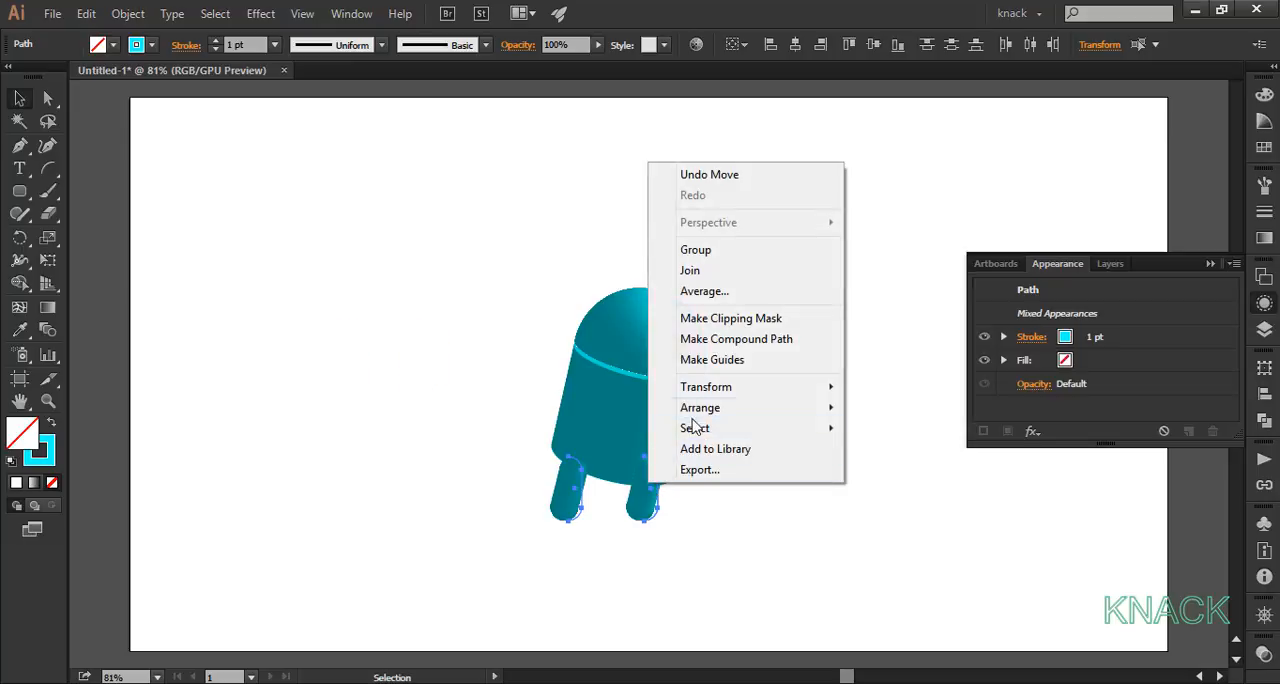
pyautogui.moveTo(700, 407)
pyautogui.click(905, 469)
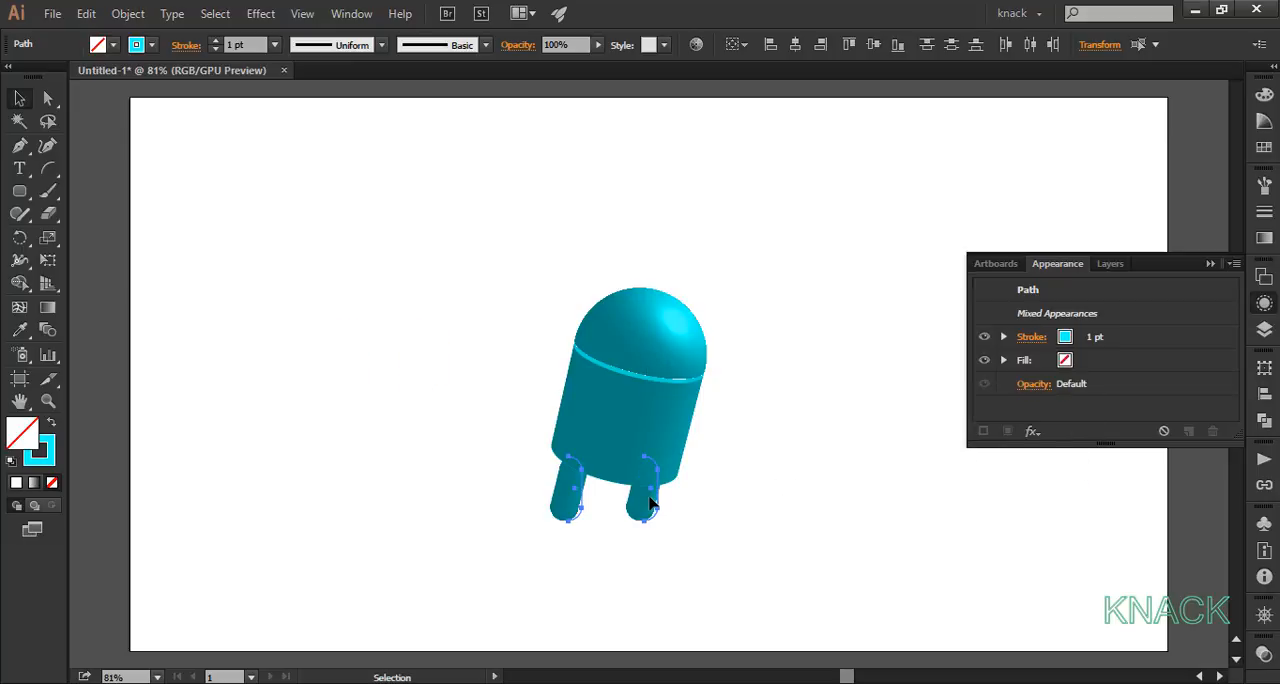
pyautogui.moveTo(649, 503); pyautogui.dragTo(647, 509)
pyautogui.click(629, 534)
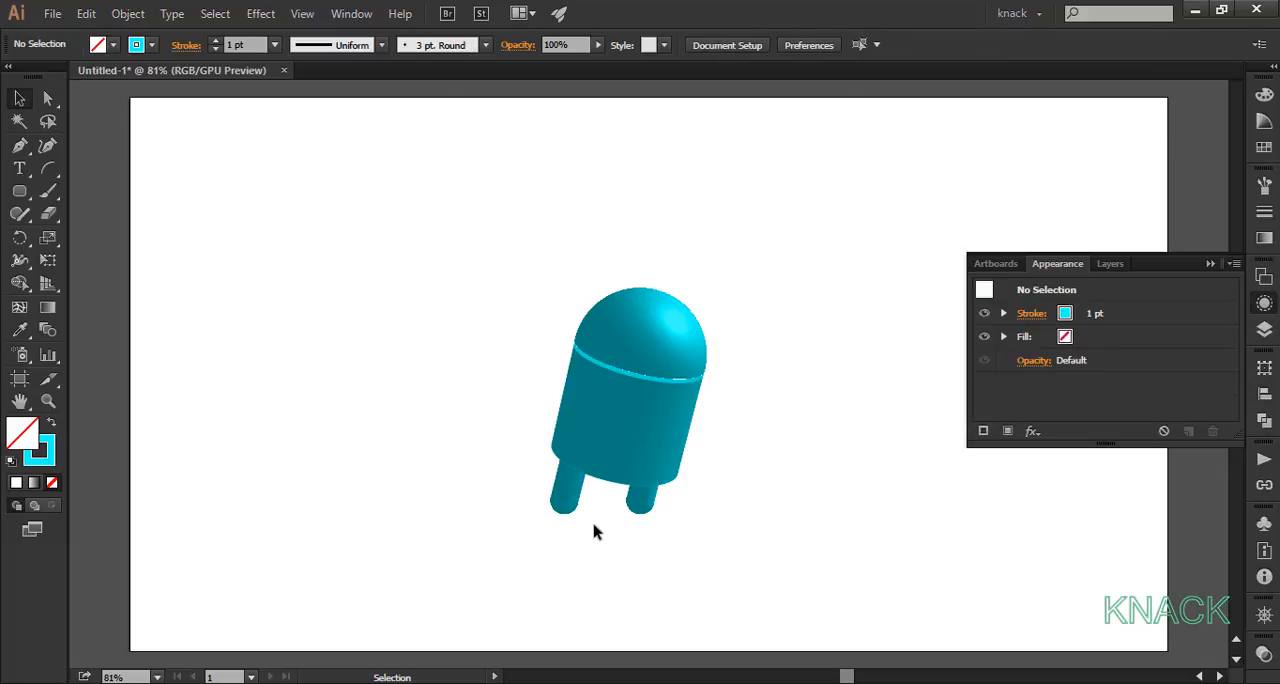
# Step: Create a rounded rectangle 30 px wide and 95 px high with a 50 px corner radius beside the robot
pyautogui.click(19, 190)
pyautogui.click(295, 258)
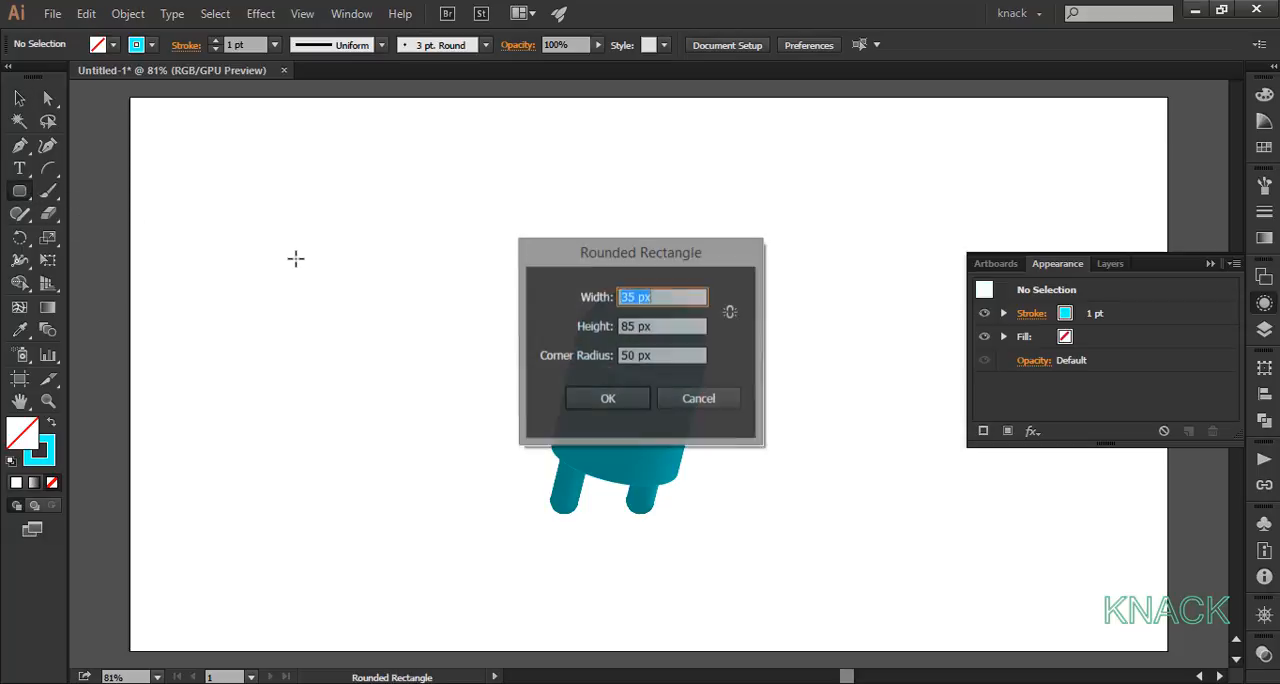
pyautogui.write('30')
pyautogui.press('Tab')
pyautogui.write('9')
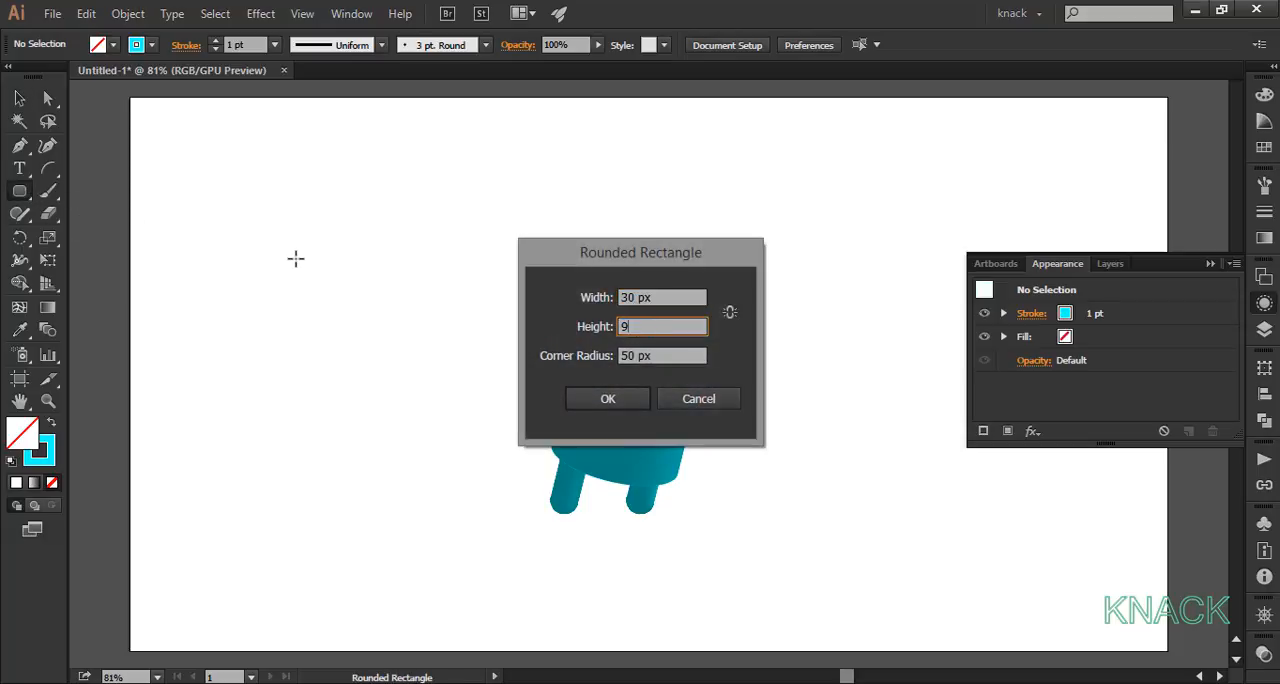
pyautogui.click(611, 399)
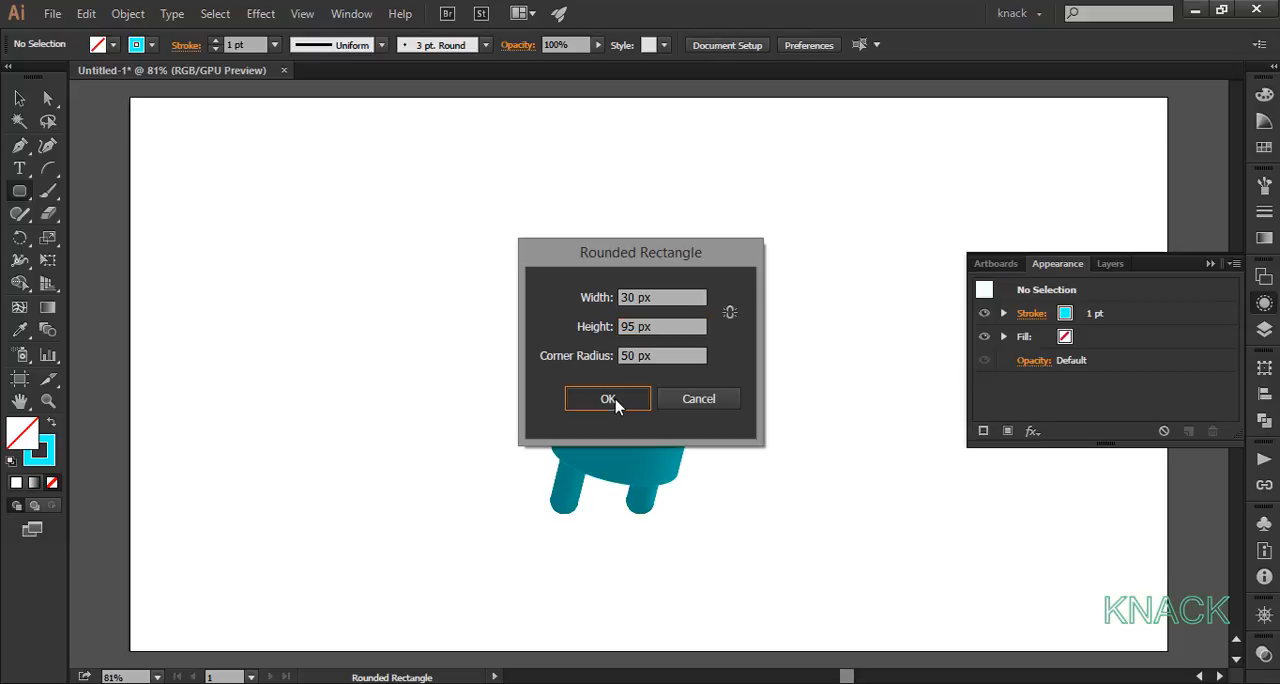
# Step: Delete the left half of the 30 × 95 px rounded rectangle, keeping the right half as an open path
pyautogui.click(47, 98)
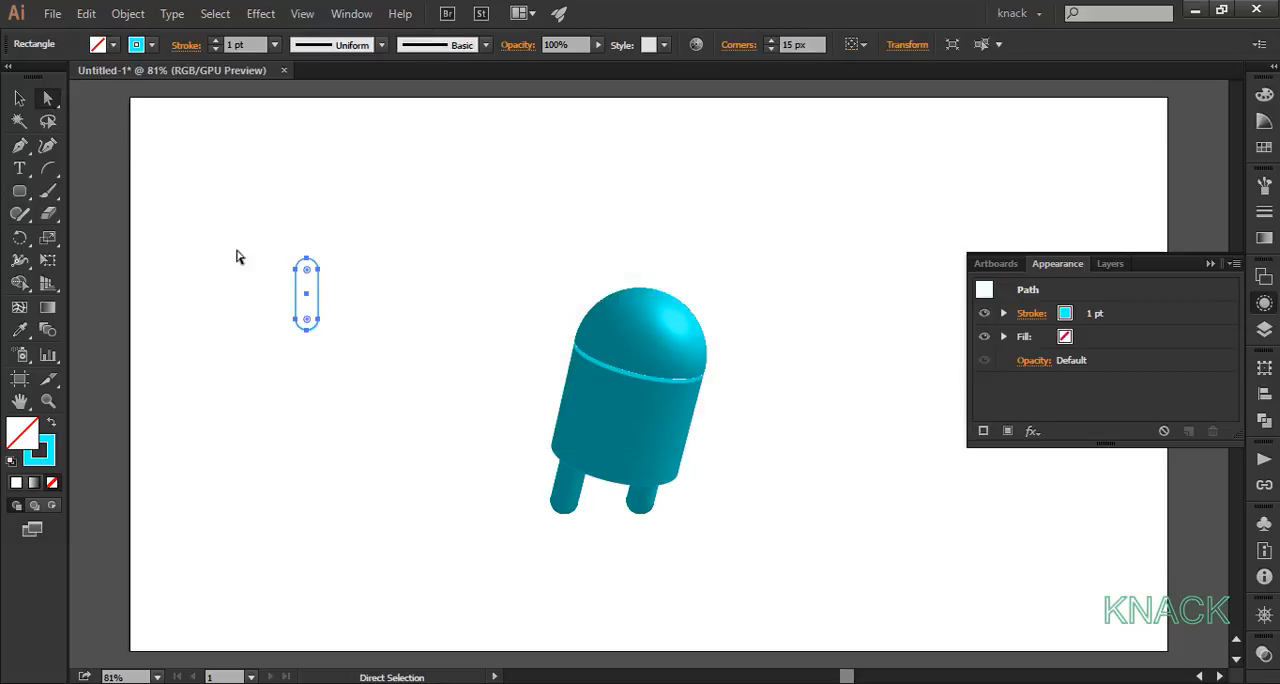
pyautogui.moveTo(267, 252); pyautogui.dragTo(286, 363)
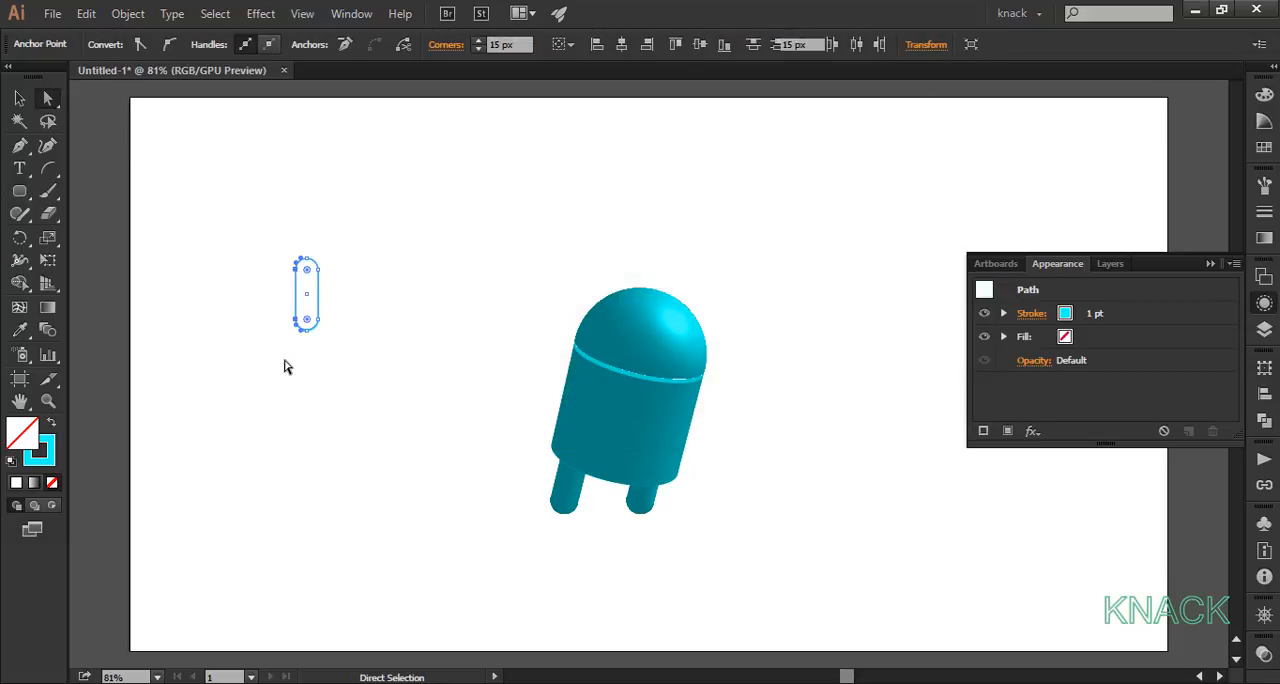
pyautogui.press('Delete')
# Step: Start a 3D Revolve on the new half path with a Y-axis rotation of -25°, Z-axis rotation of 30° and perspective of 45°
pyautogui.press('v')
pyautogui.moveTo(269, 234); pyautogui.dragTo(345, 362)
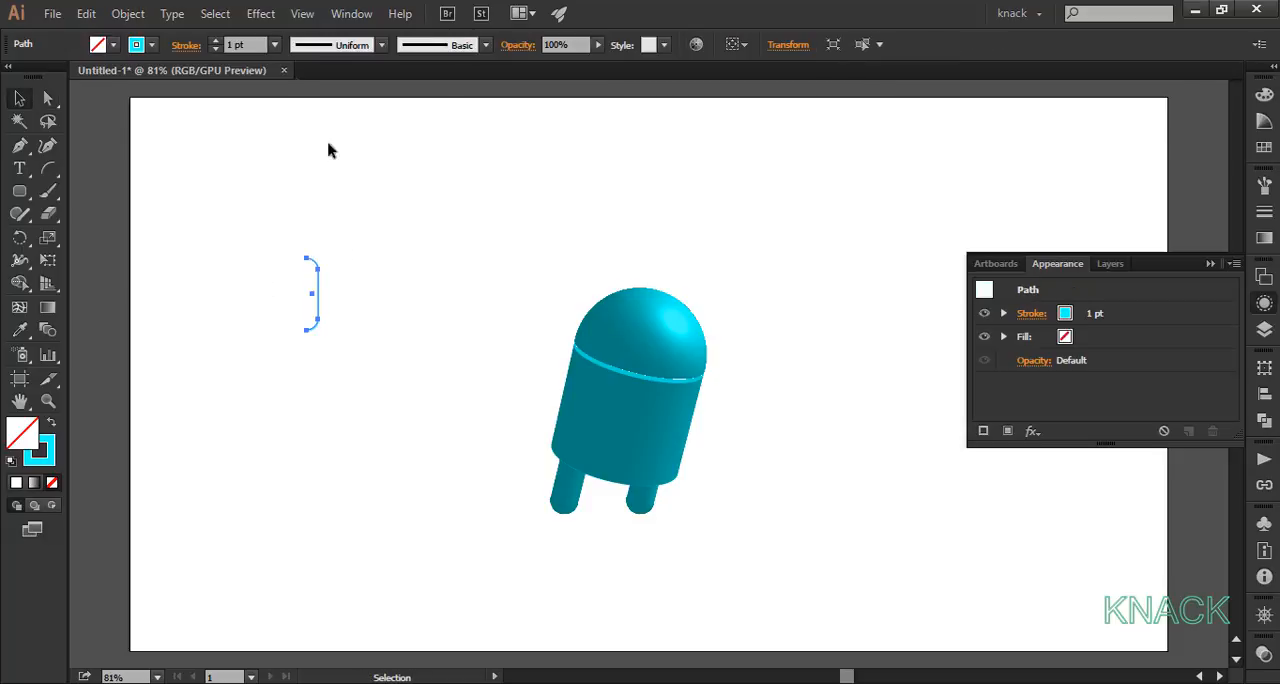
pyautogui.click(263, 25)
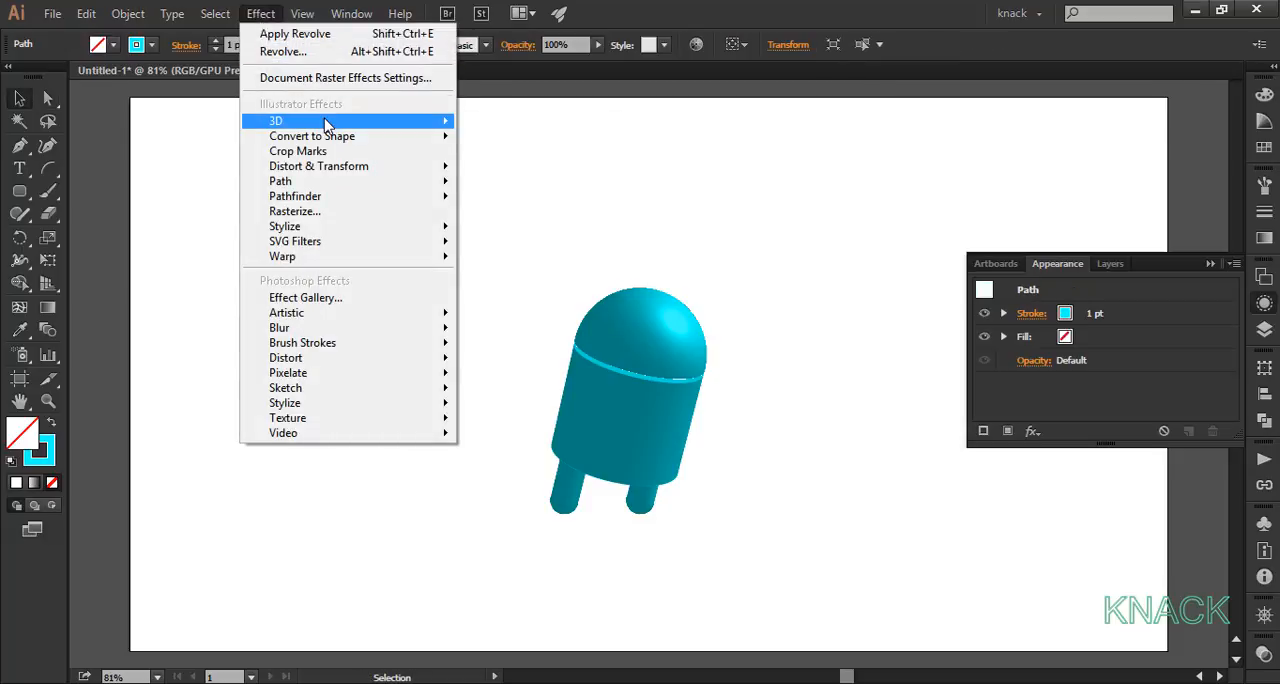
pyautogui.moveTo(437, 120)
pyautogui.click(505, 145)
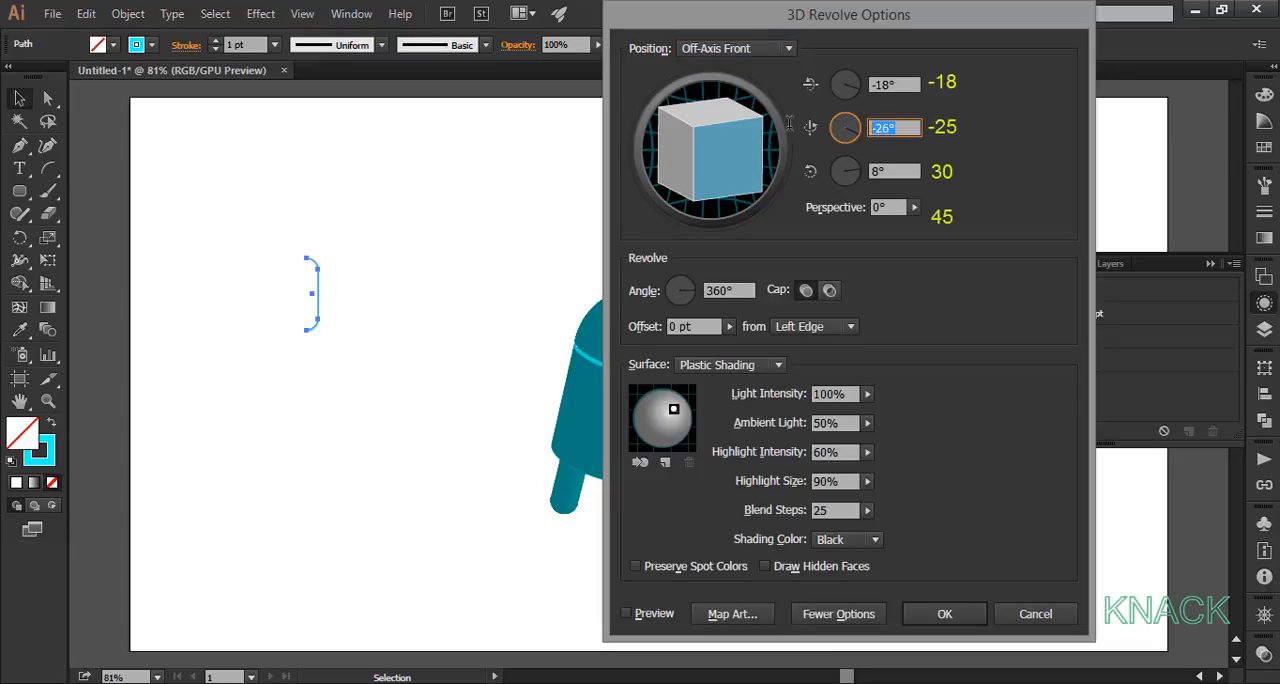
pyautogui.write('-25')
pyautogui.press('Tab')
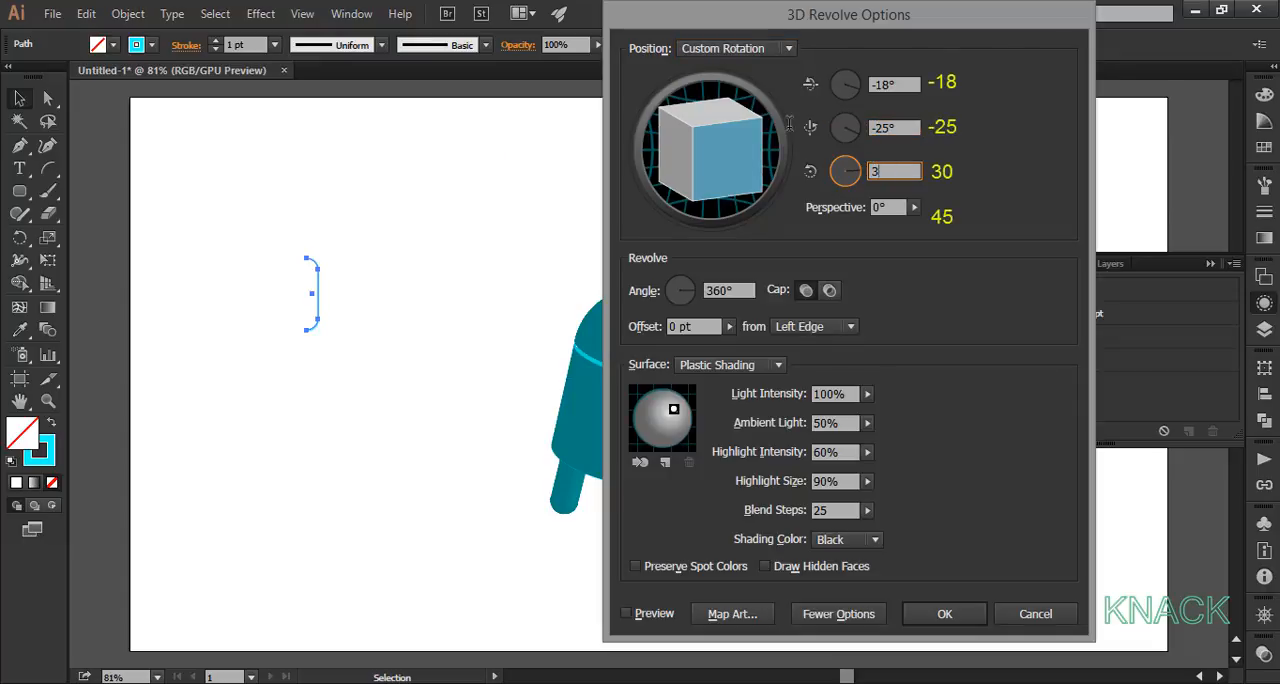
pyautogui.press('Tab')
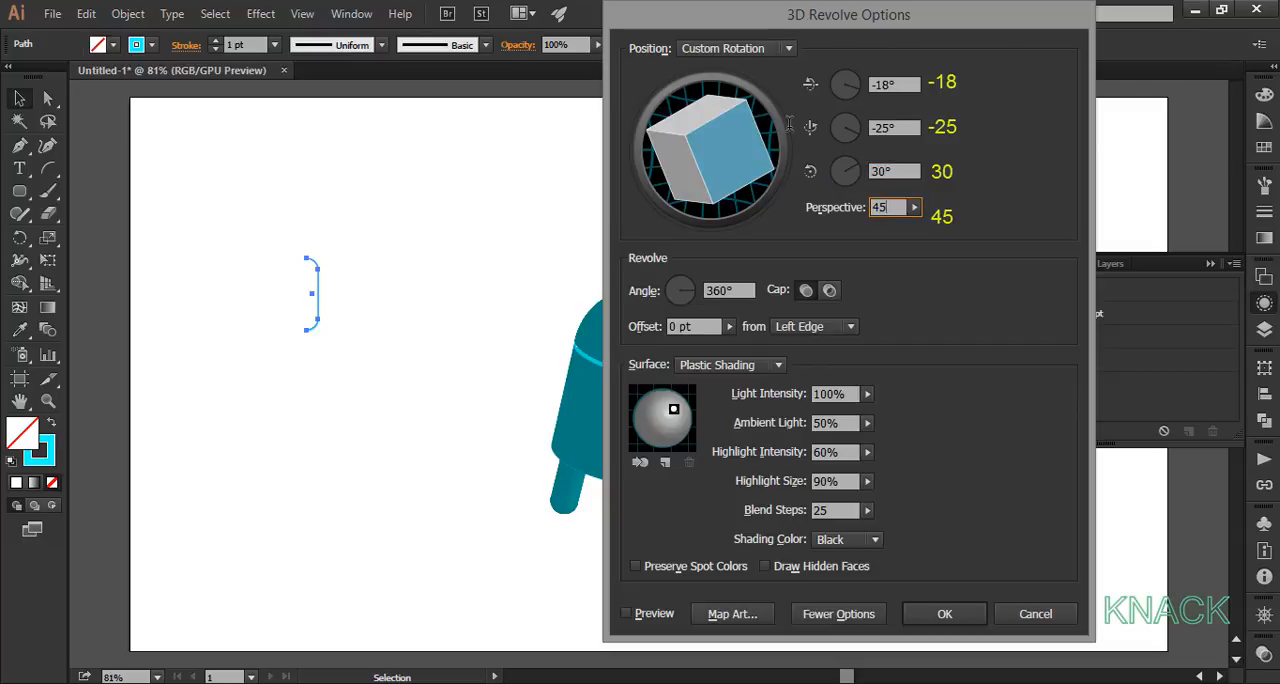
pyautogui.press('Tab')
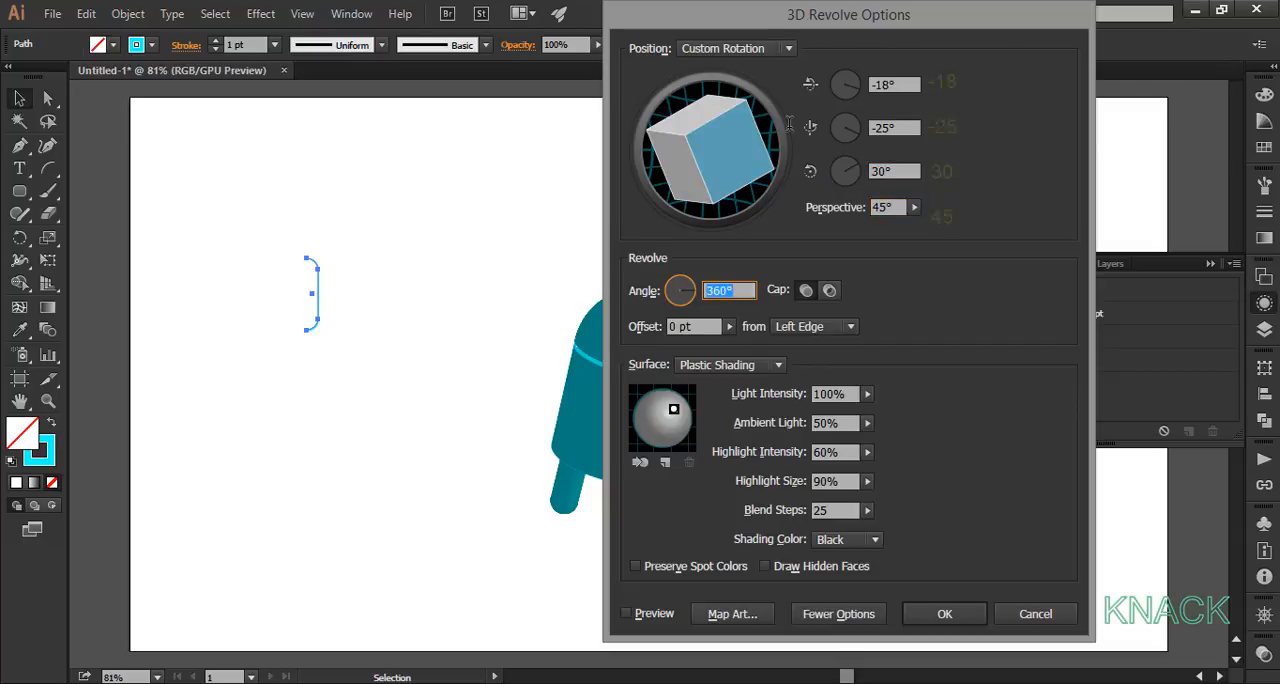
# Step: Set the arm revolve's light intensity to 15% and blend steps to 256, move the light to the sphere's right edge, and apply
pyautogui.click(840, 394)
pyautogui.write('15')
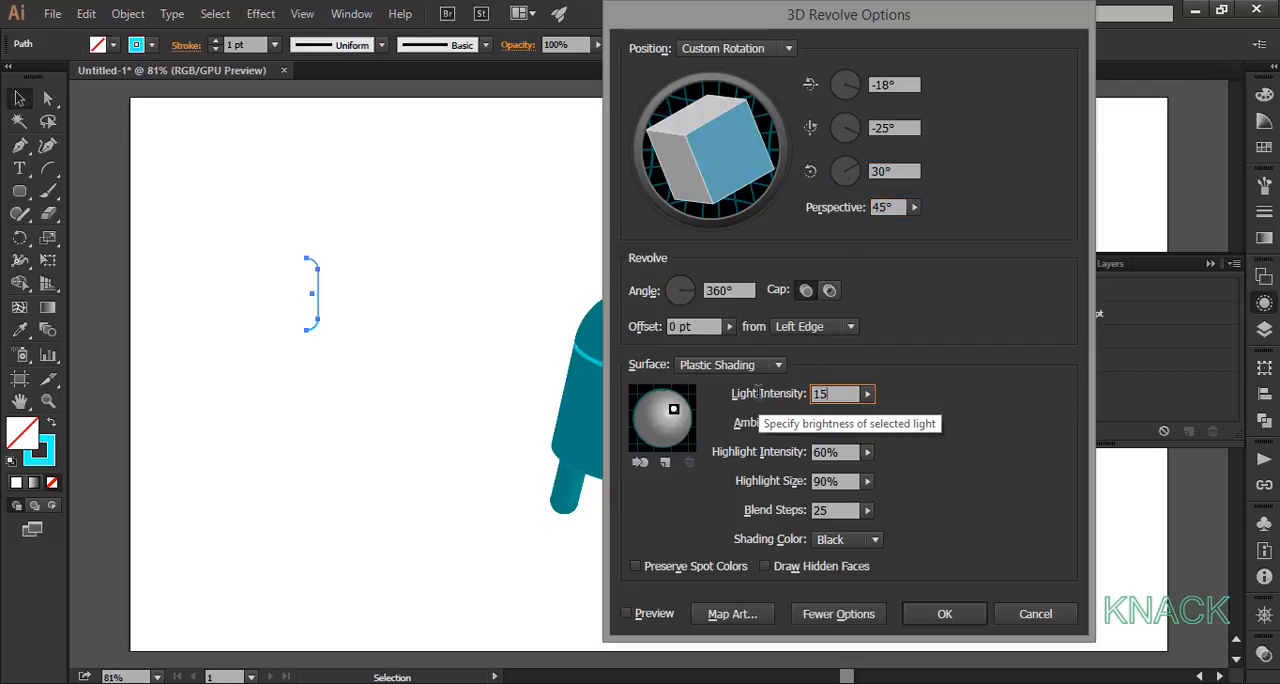
pyautogui.press('Tab')
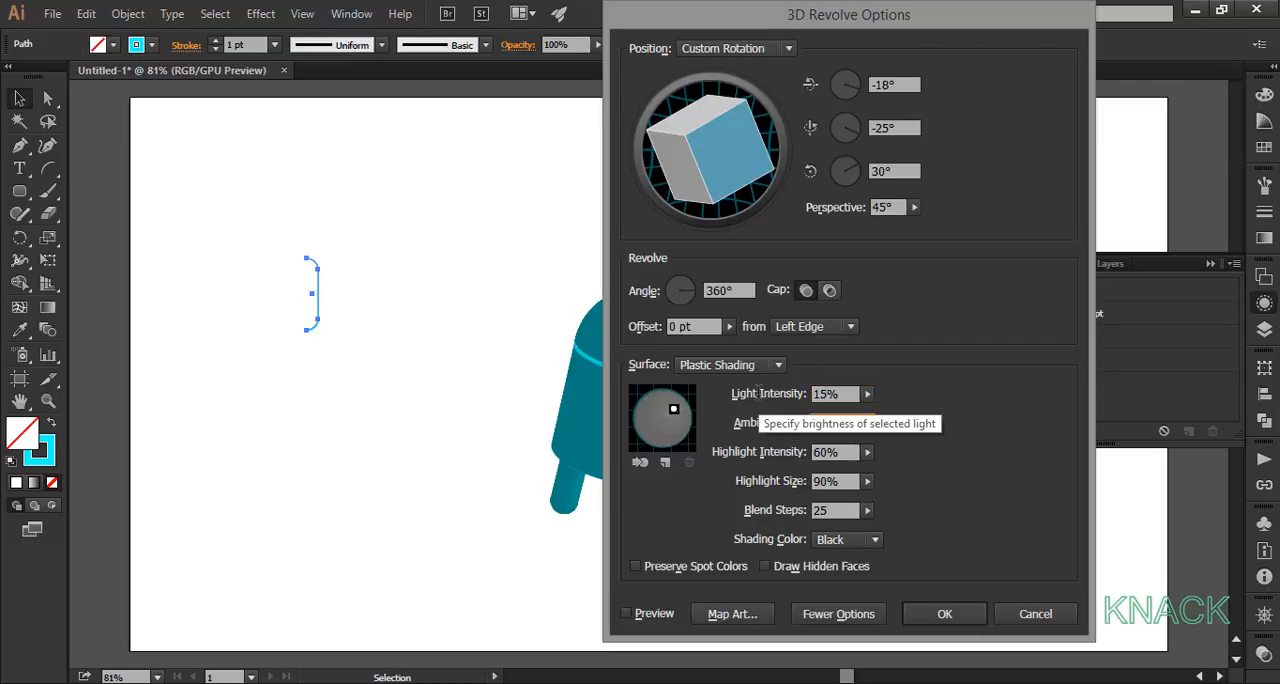
pyautogui.click(837, 510)
pyautogui.press('Tab')
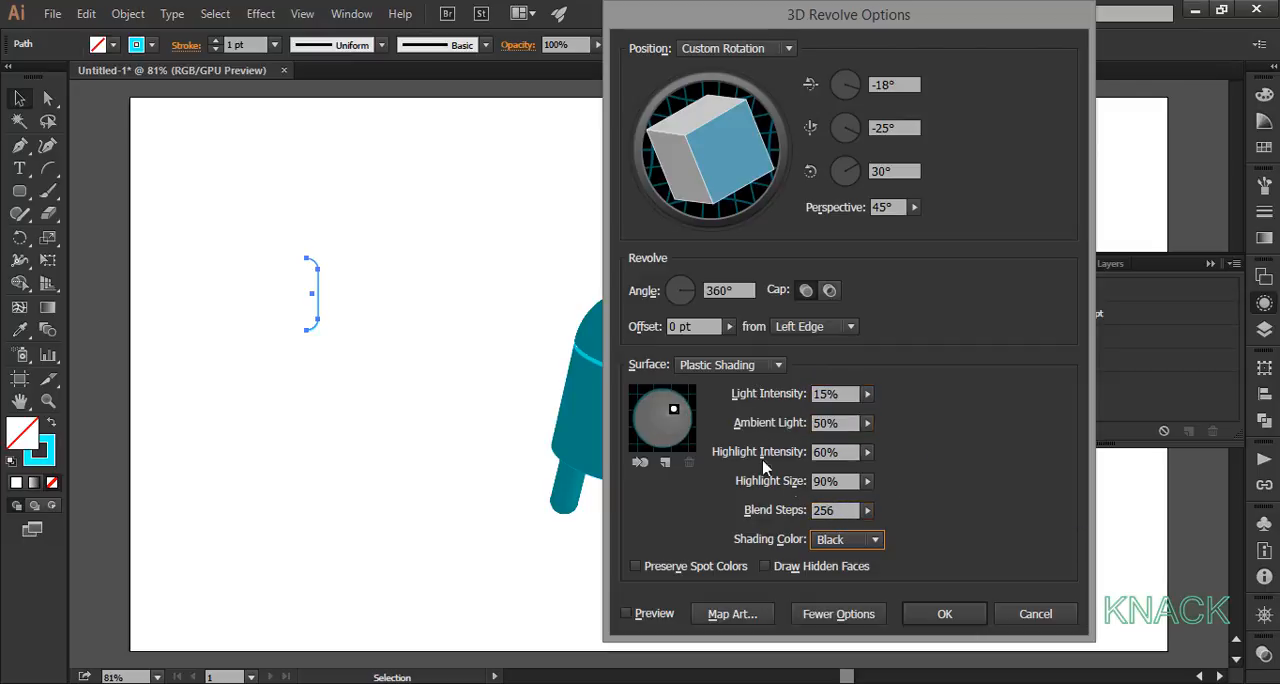
pyautogui.moveTo(674, 411); pyautogui.dragTo(689, 421)
pyautogui.click(945, 614)
# Step: Duplicate the revolved arm capsule beside the original and set the copy's 3D Revolve Z-axis rotation to -30°
pyautogui.moveTo(305, 295); pyautogui.dragTo(433, 288)
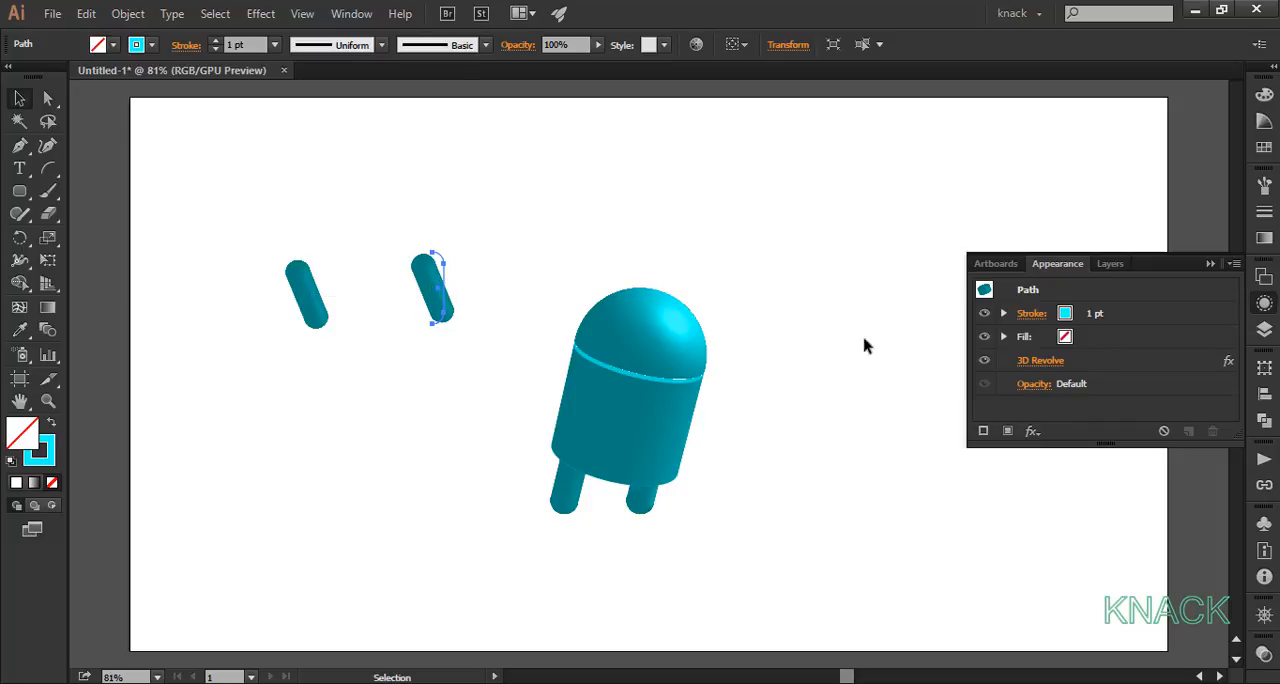
pyautogui.click(1050, 363)
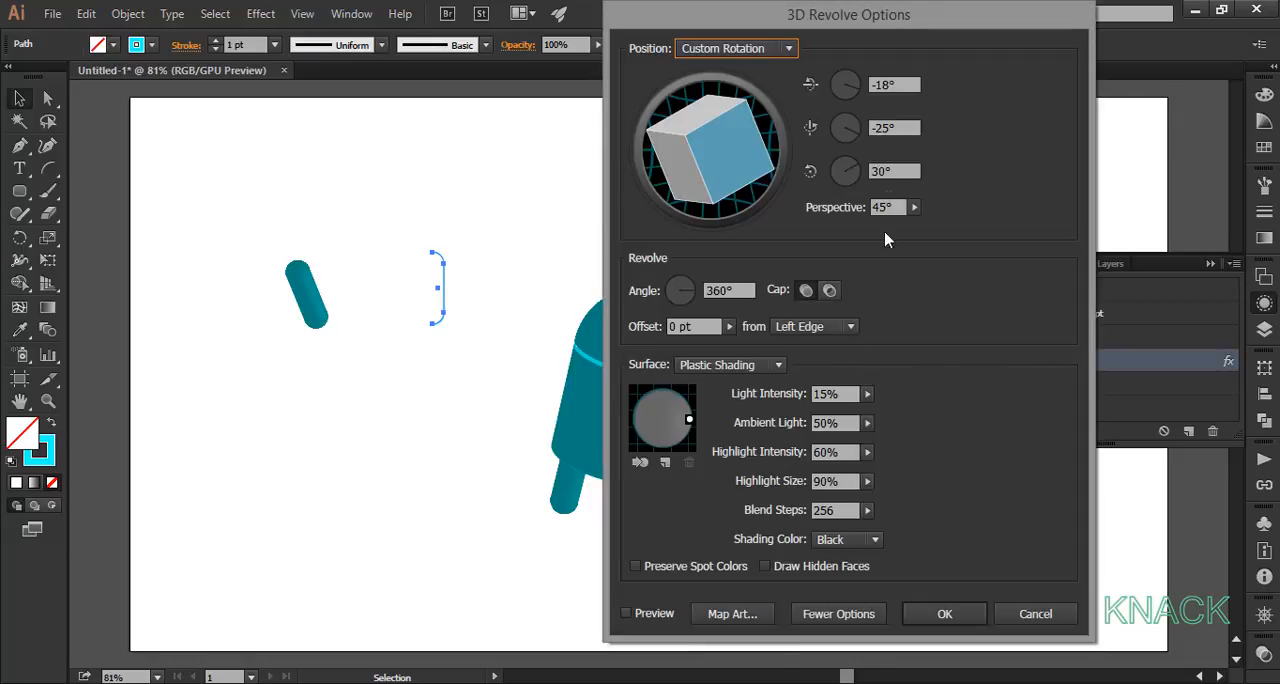
pyautogui.click(847, 171)
pyautogui.write('-3')
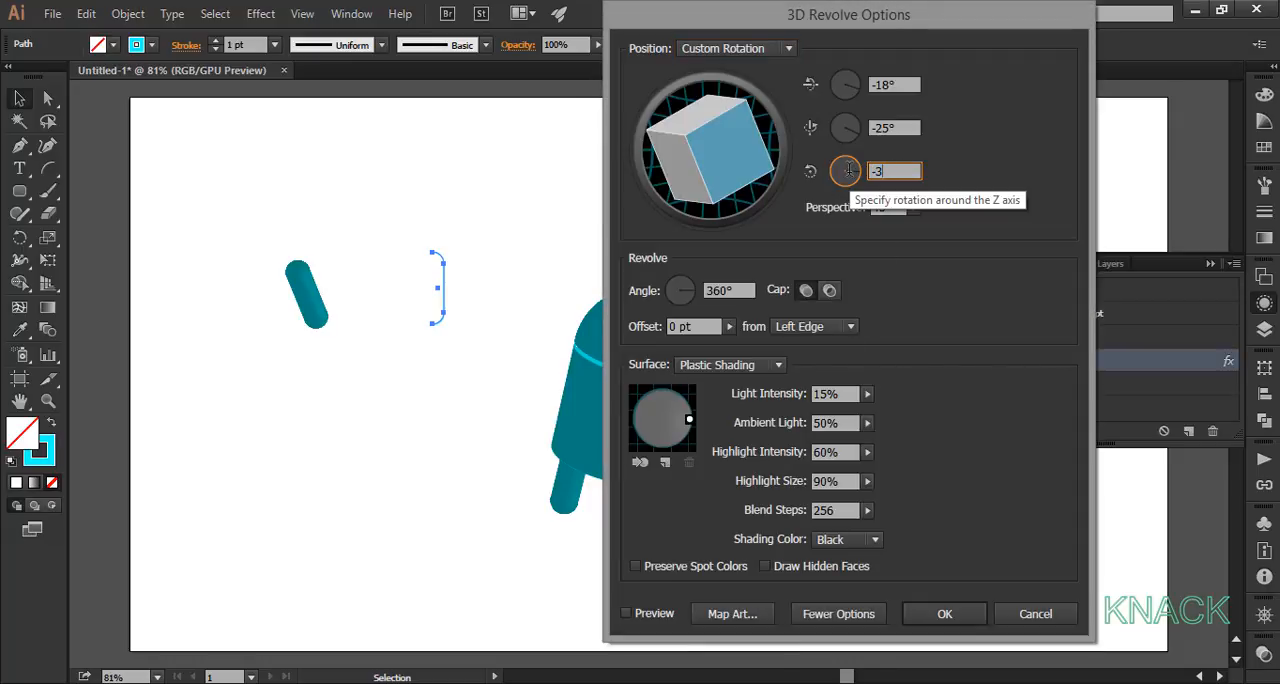
# Step: Set the copied arm's light intensity to 100%, move the light to the sphere's top edge, and apply the revolve
pyautogui.click(830, 393)
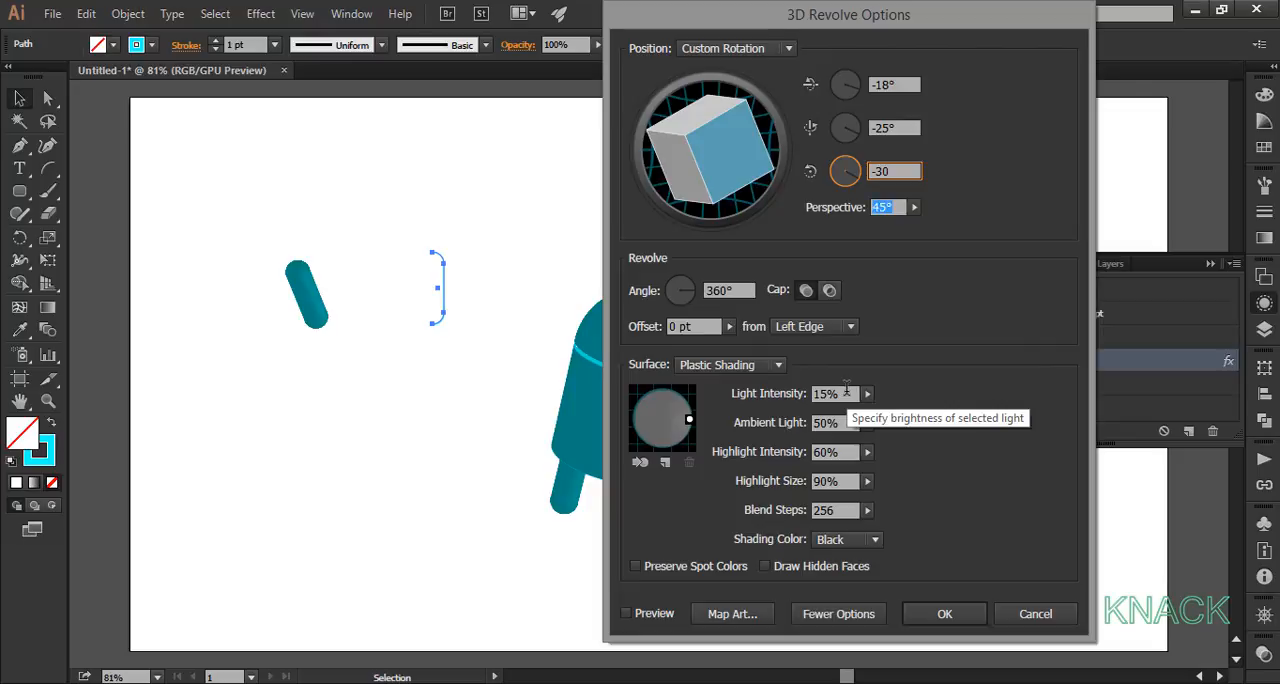
pyautogui.write('100')
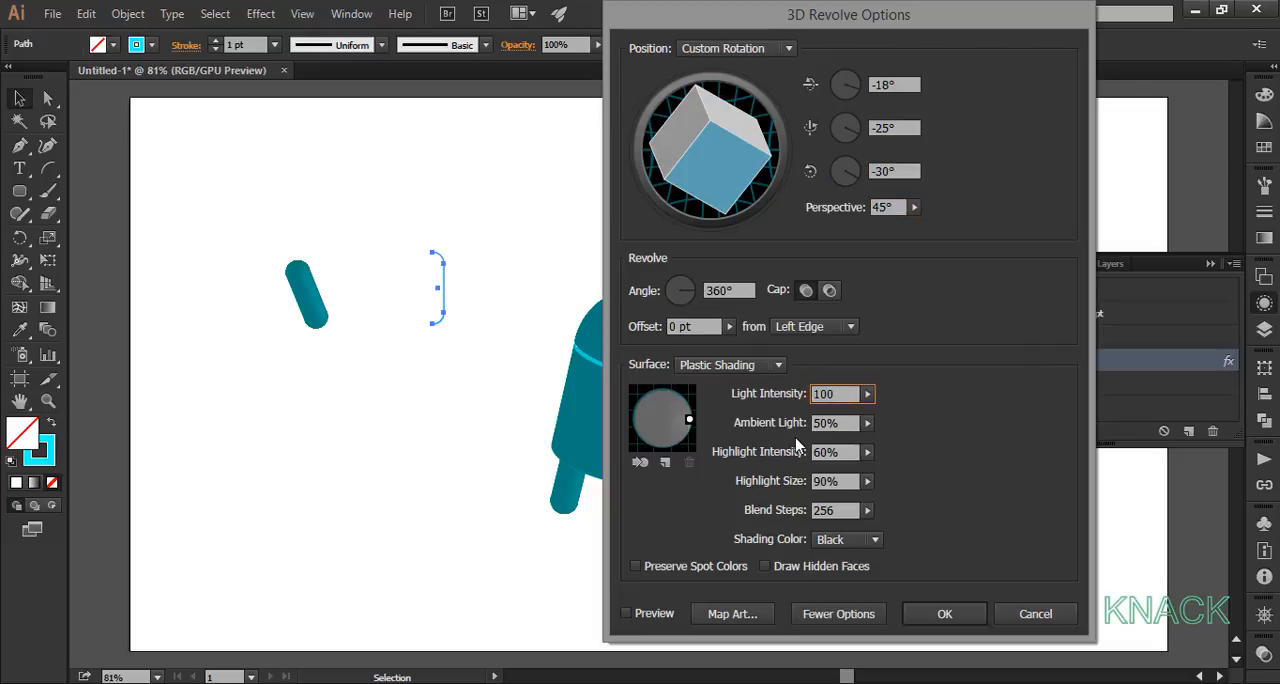
pyautogui.press('Tab')
pyautogui.moveTo(689, 418)
pyautogui.mouseDown()
pyautogui.moveTo(672, 393)
pyautogui.moveTo(657, 396)
pyautogui.mouseUp()
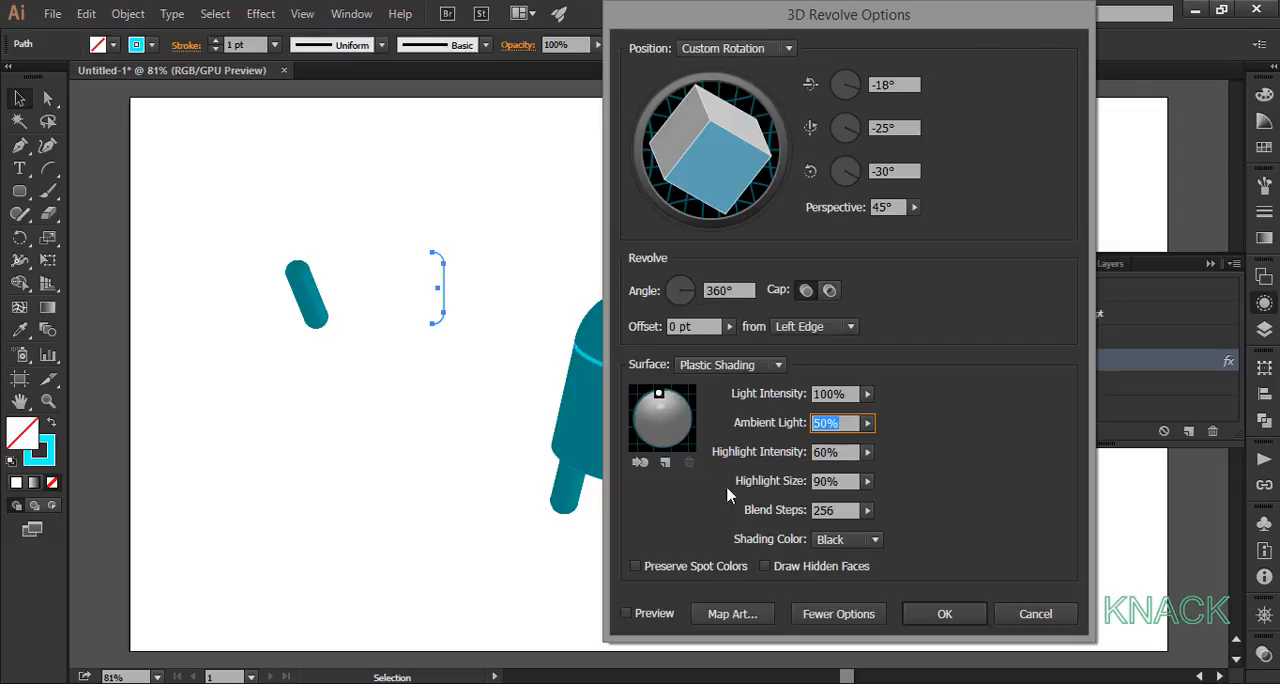
pyautogui.click(934, 615)
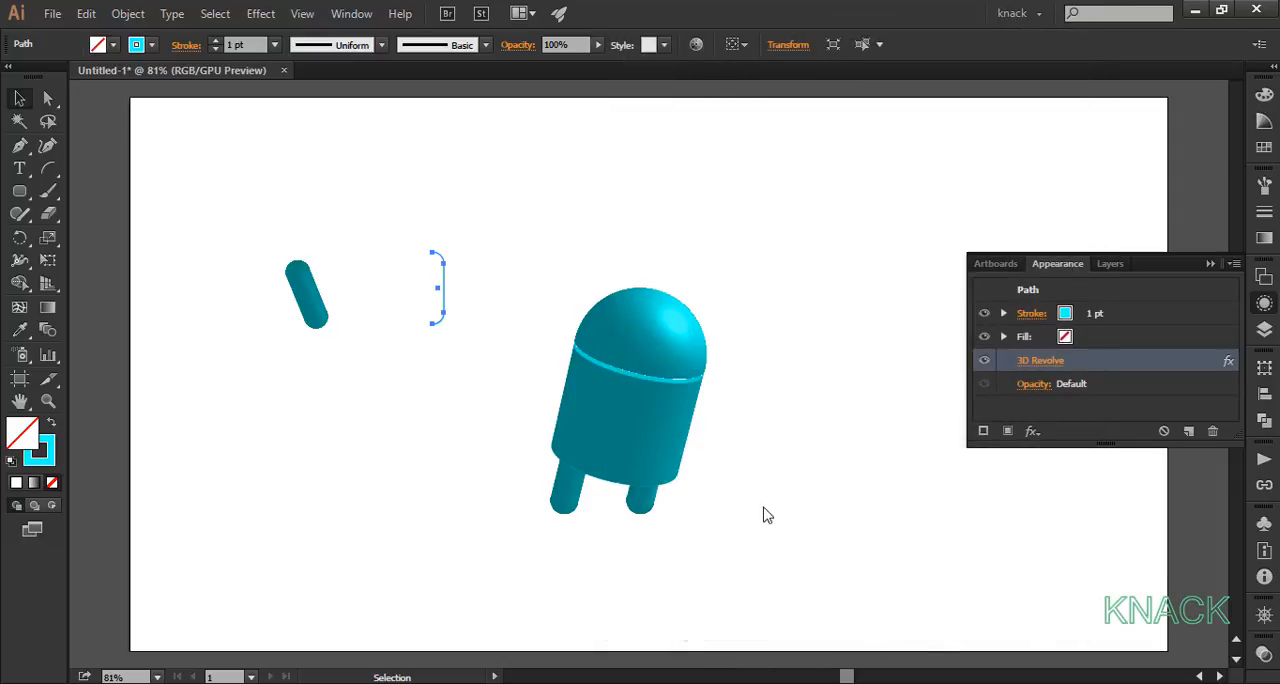
pyautogui.click(466, 388)
# Step: Position the two arm capsules at the left and right sides of the body and send the right arm to the back
pyautogui.moveTo(310, 300); pyautogui.dragTo(567, 377)
pyautogui.moveTo(428, 305); pyautogui.dragTo(706, 372)
pyautogui.rightClick(703, 371)
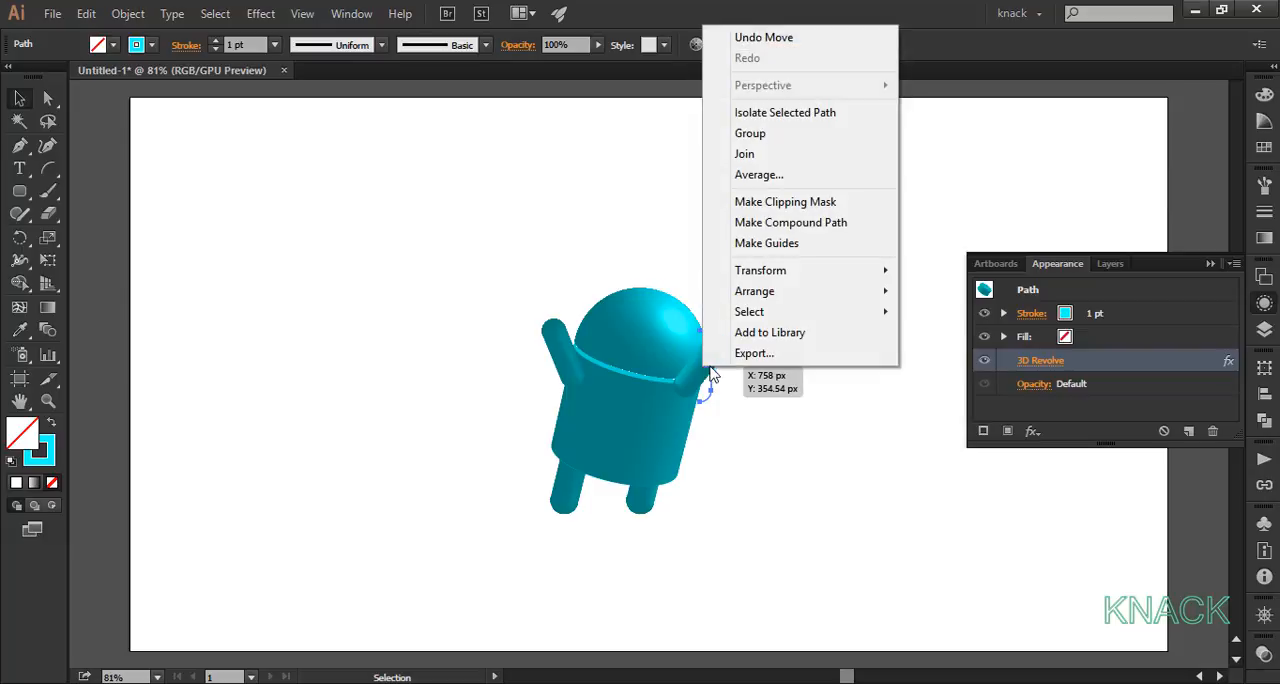
pyautogui.moveTo(826, 296)
pyautogui.click(938, 354)
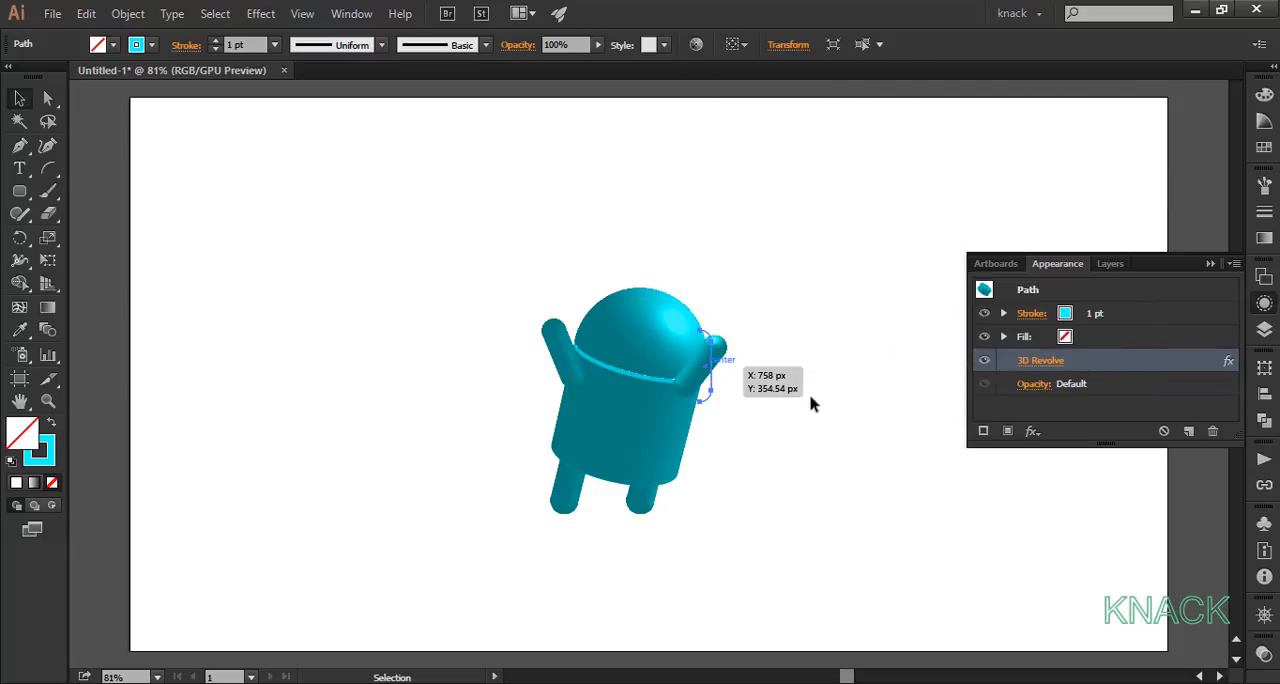
pyautogui.click(764, 355)
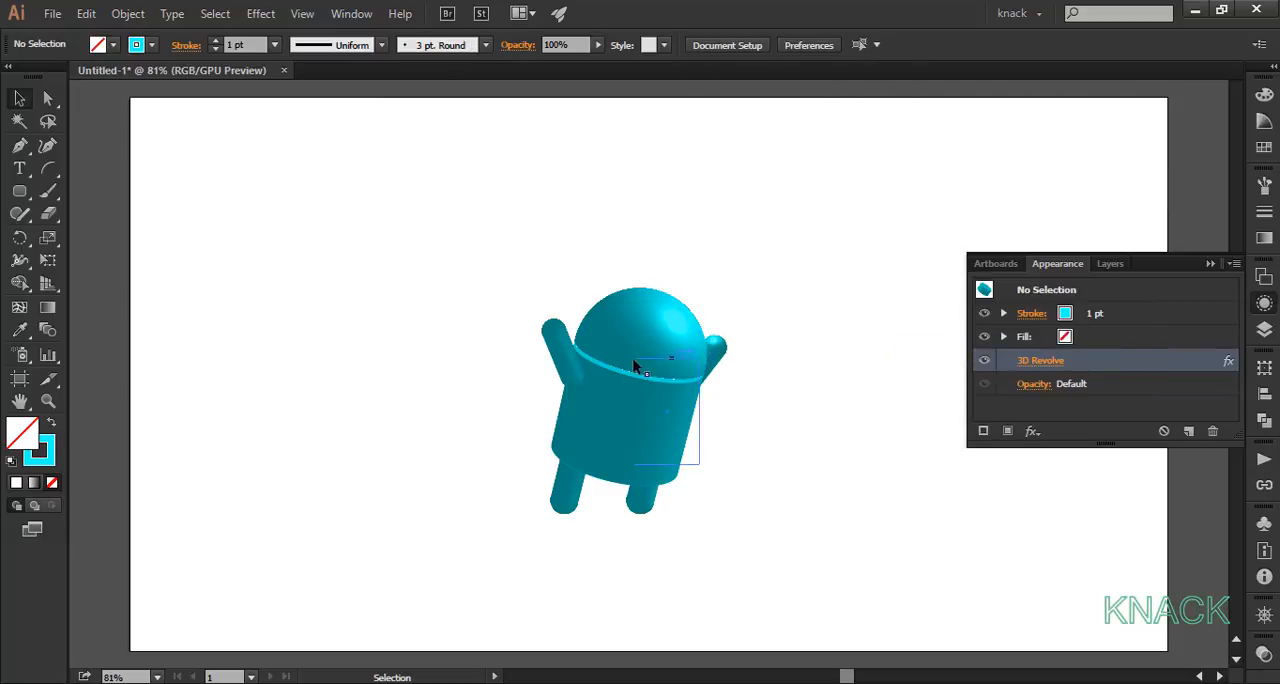
# Step: Create a 12 × 24 px ellipse on the empty artboard area beside the robot
pyautogui.click(21, 193)
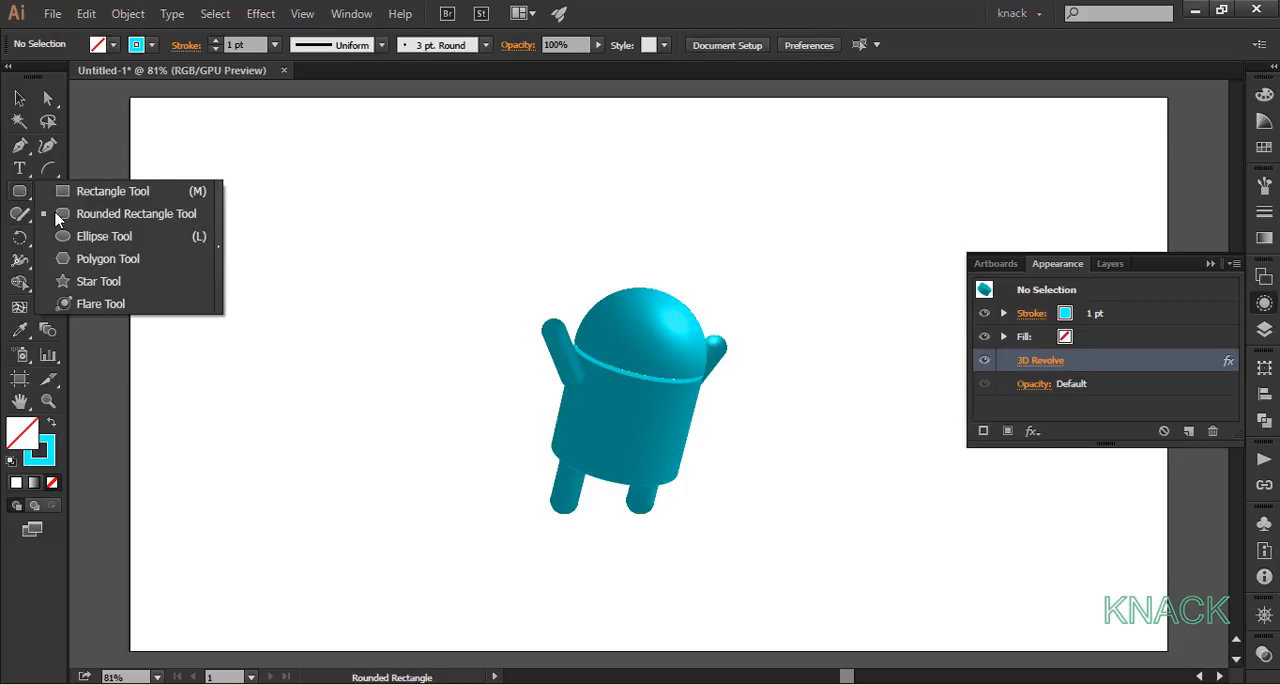
pyautogui.click(80, 231)
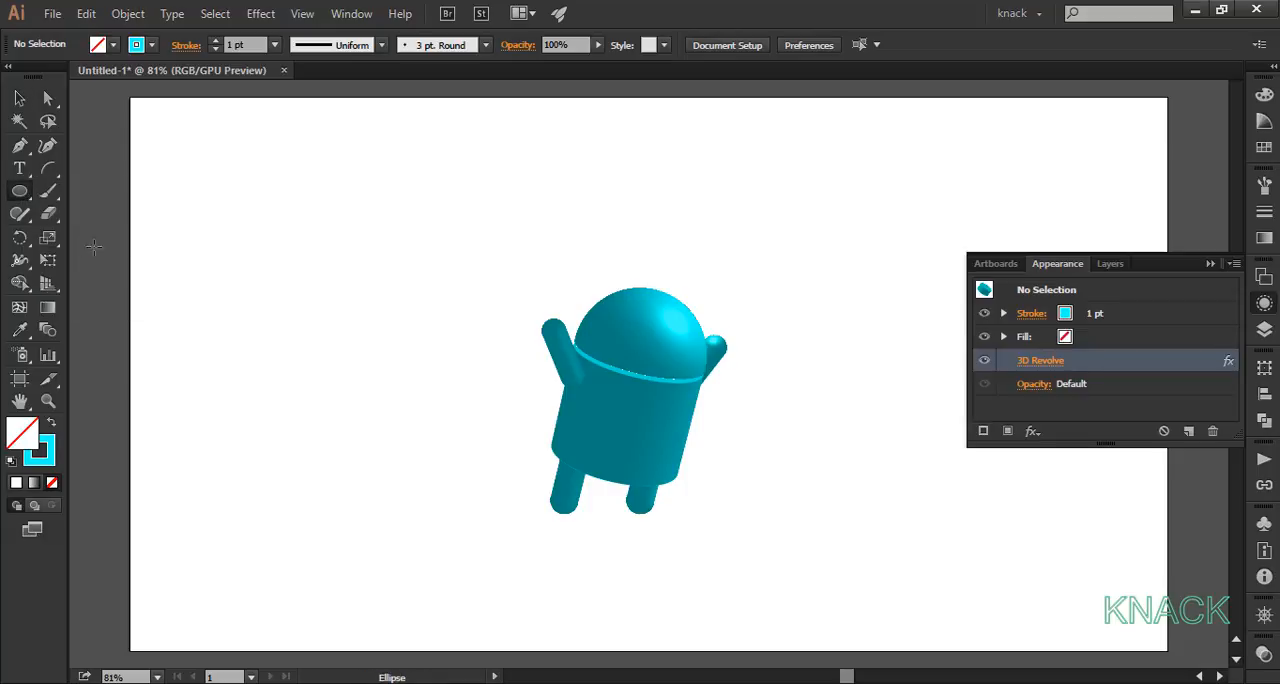
pyautogui.click(261, 303)
pyautogui.write('12')
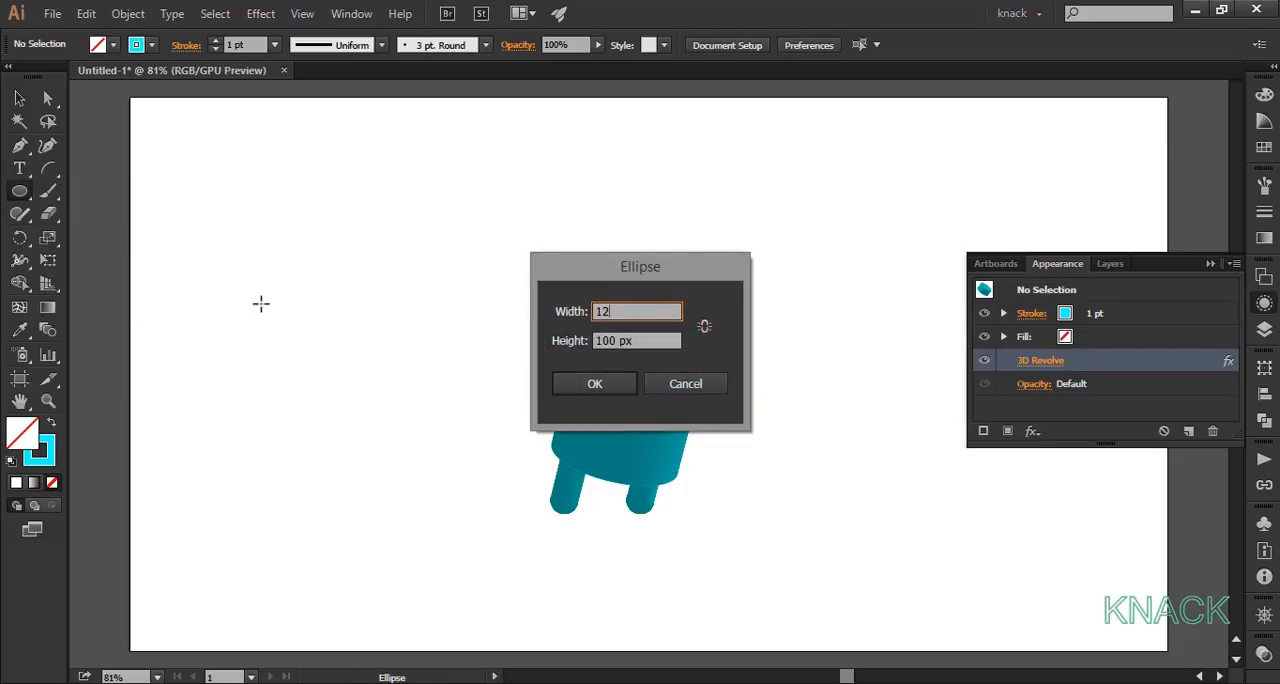
pyautogui.press('Tab')
pyautogui.write('24')
pyautogui.press('Return')
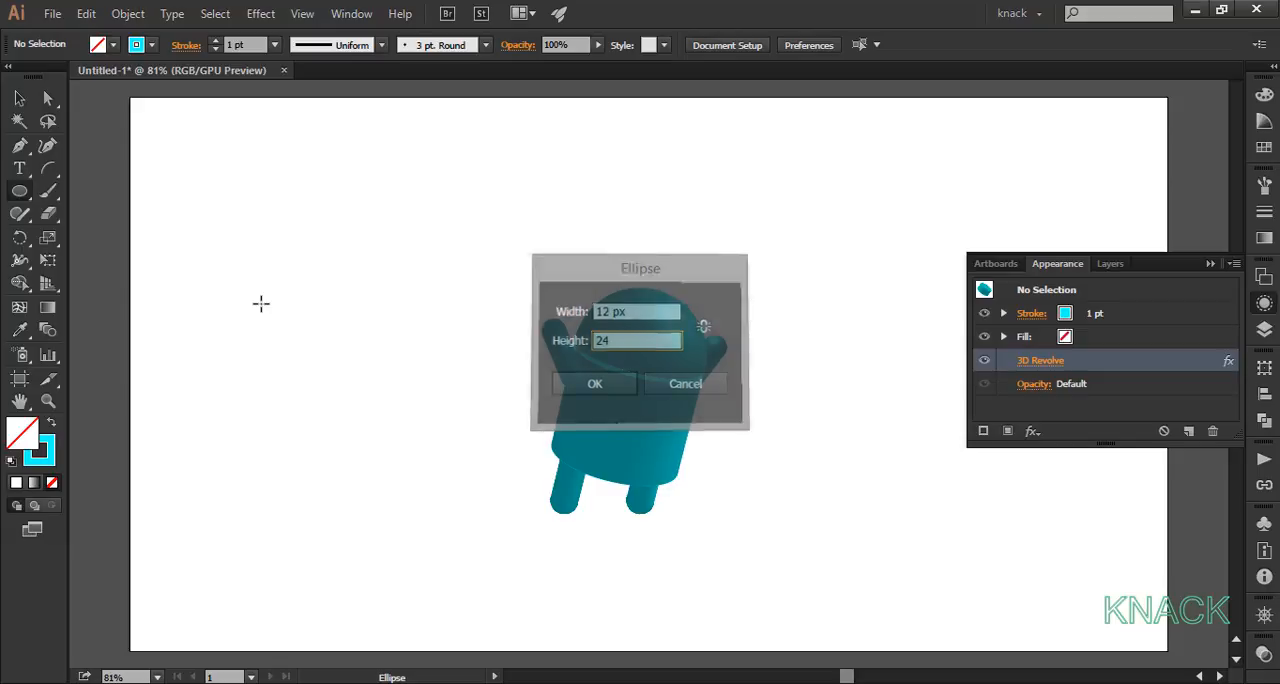
# Step: Remove the ellipse's stroke and fill it with the white-to-black gradient swatch
pyautogui.scroll(4, 261, 303)
pyautogui.scroll(4, 274, 311)
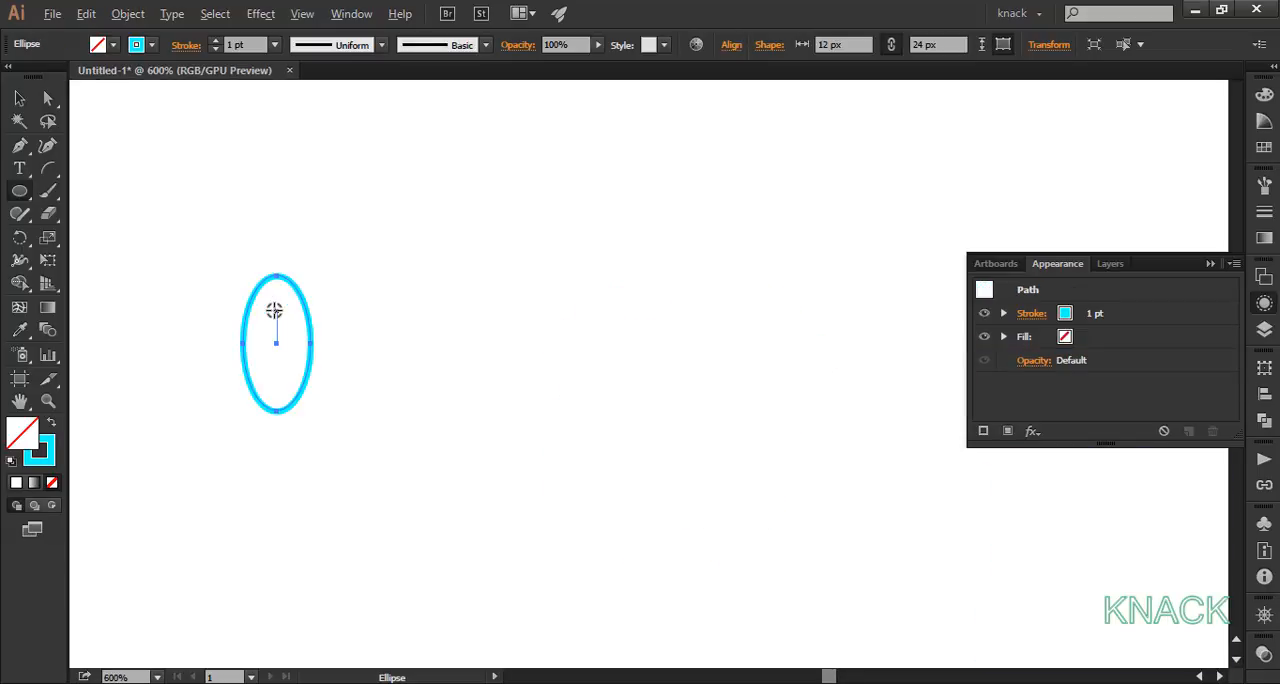
pyautogui.click(215, 49)
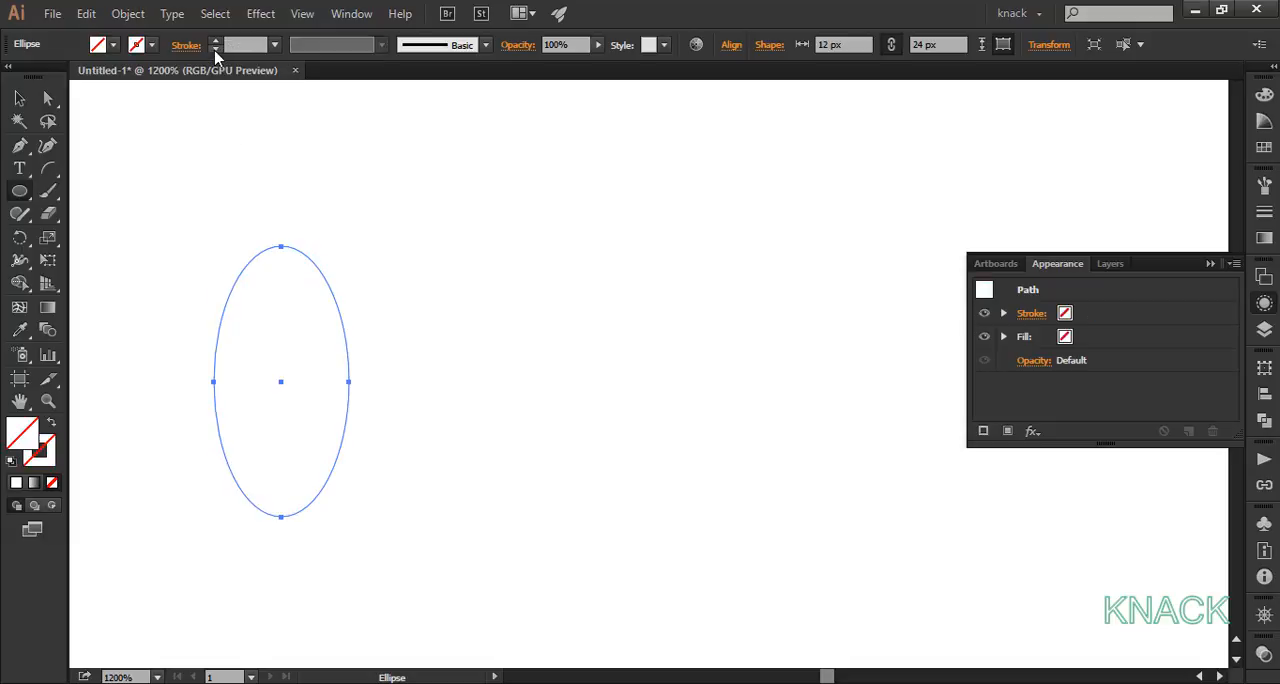
pyautogui.click(113, 45)
pyautogui.click(13, 116)
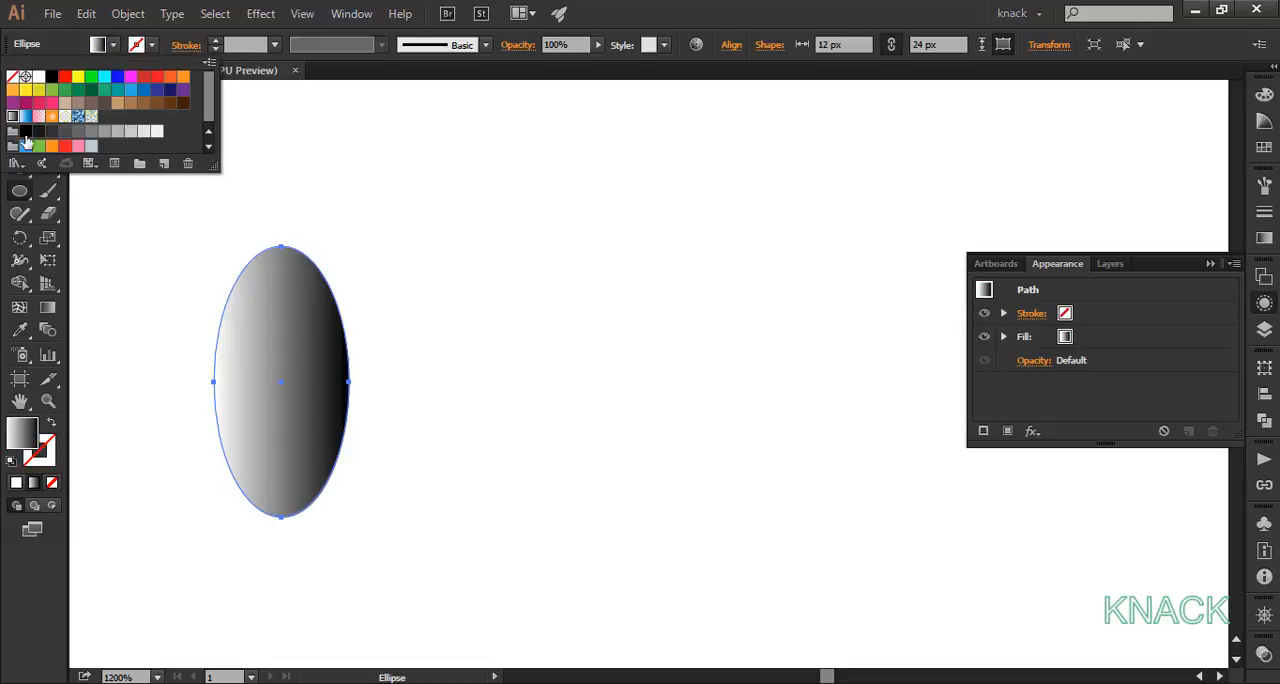
pyautogui.click(109, 219)
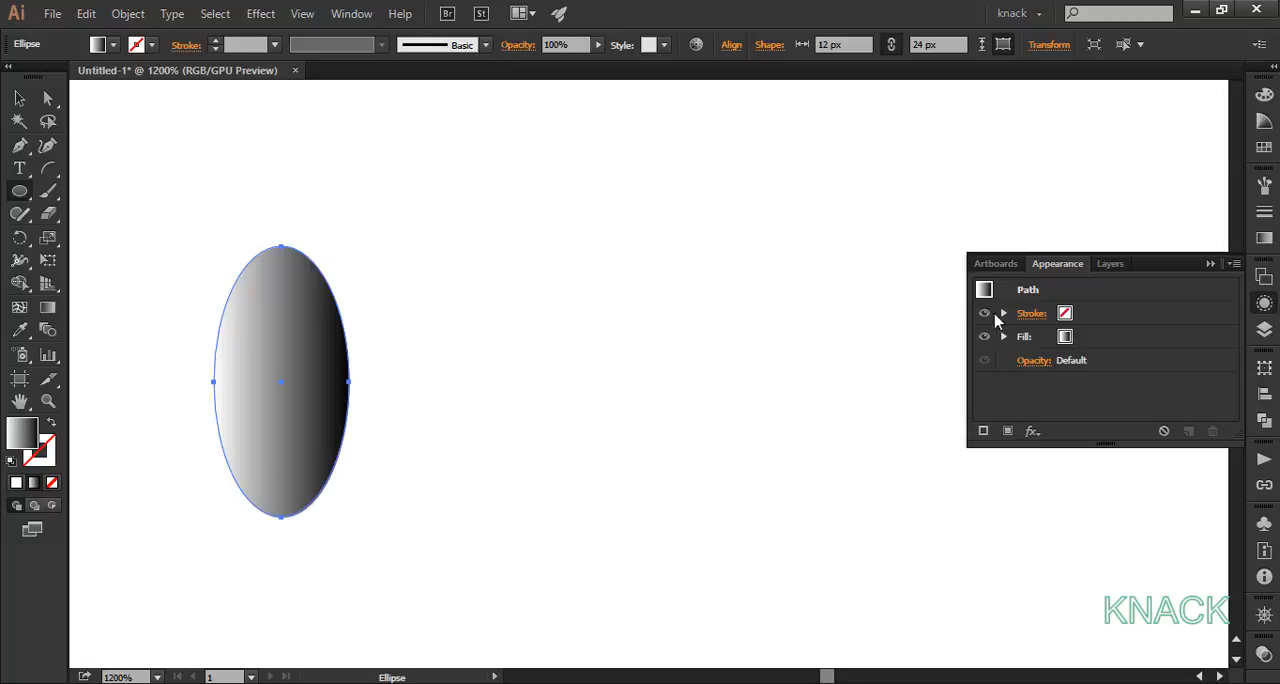
# Step: Make the ellipse's gradient radial, set its white stop to cyan, and move the midpoint to about 76%
pyautogui.click(1265, 303)
pyautogui.click(1264, 238)
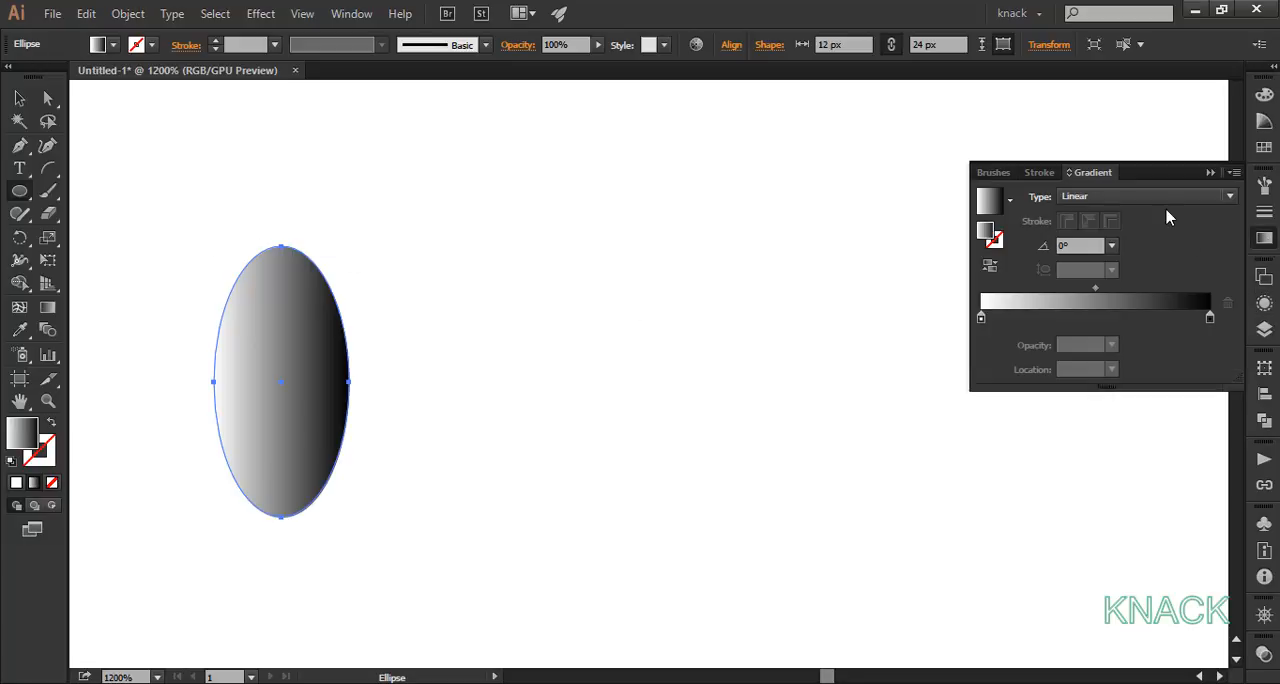
pyautogui.click(1158, 197)
pyautogui.click(1090, 237)
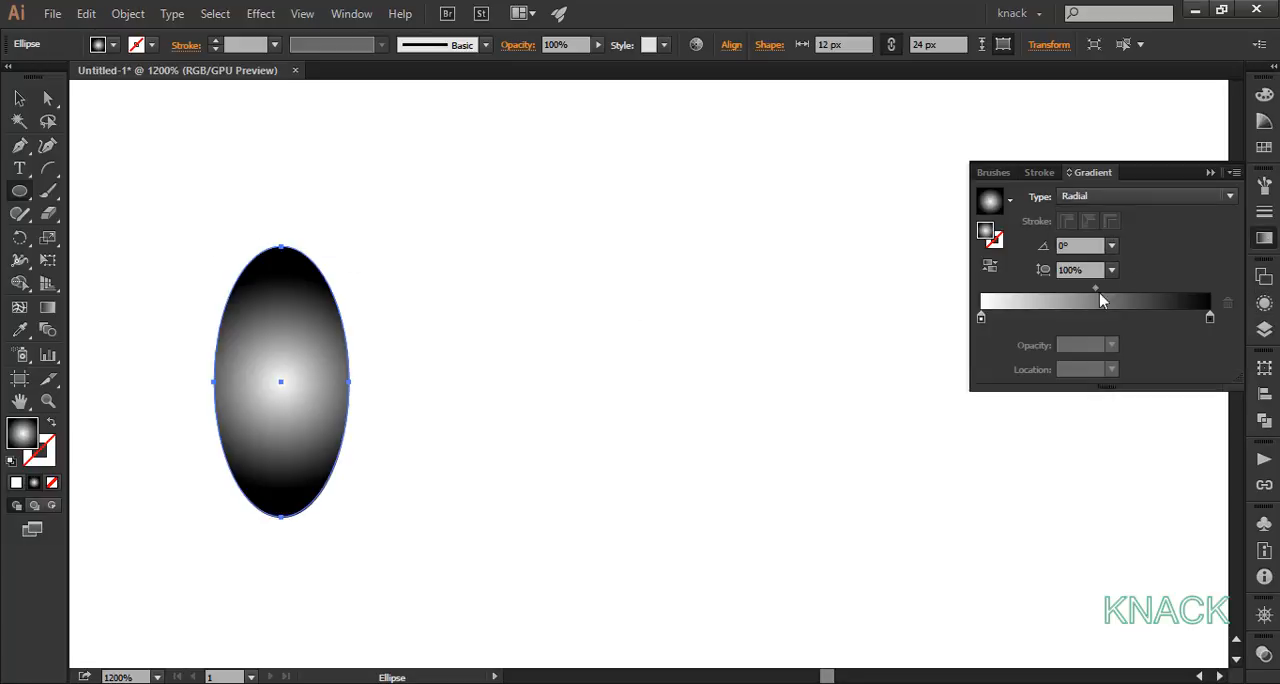
pyautogui.doubleClick(981, 320)
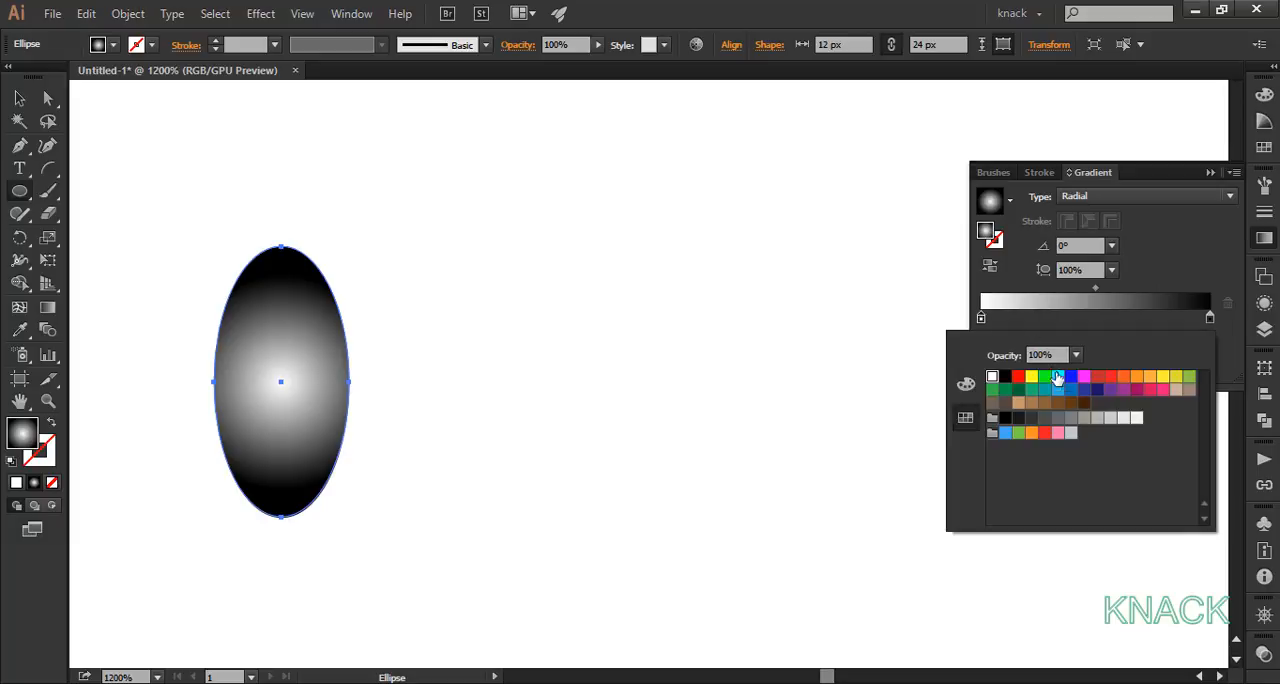
pyautogui.click(1058, 377)
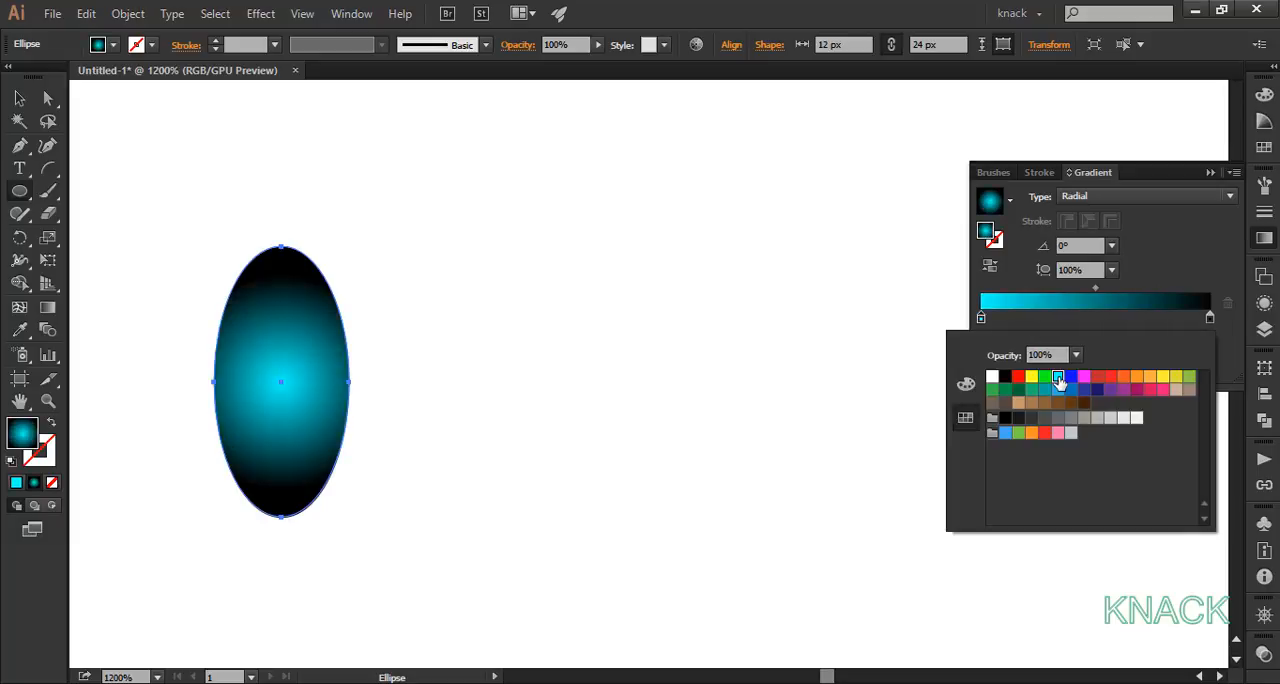
pyautogui.click(1097, 289)
pyautogui.moveTo(1097, 289); pyautogui.dragTo(1157, 291)
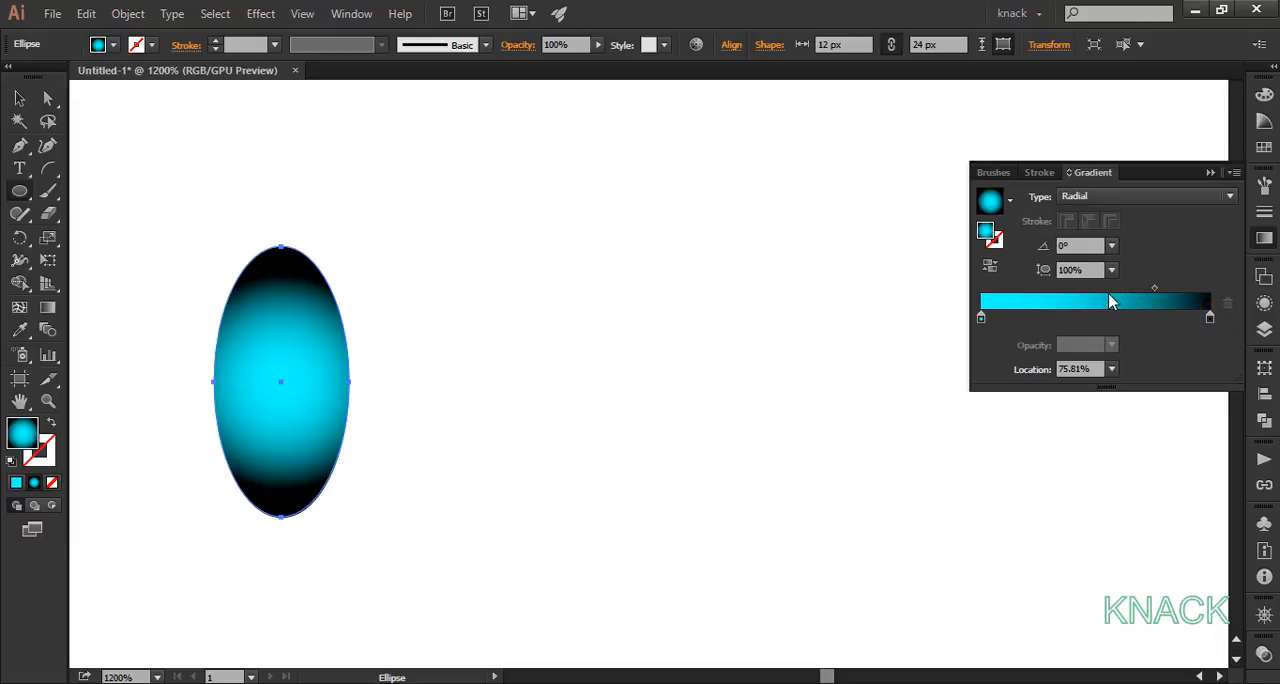
# Step: Redraw the ellipse's gradient from outside its upper right to its lower left, at an angle of about -119°
pyautogui.click(47, 307)
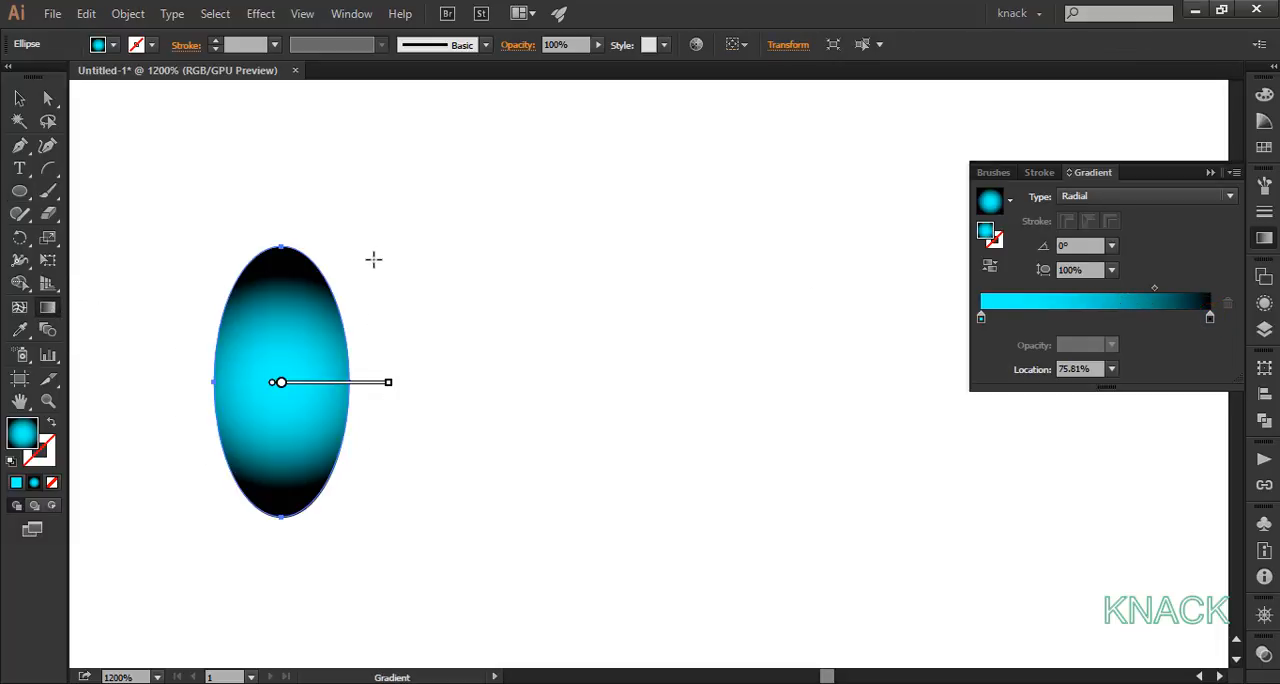
pyautogui.moveTo(375, 251); pyautogui.dragTo(257, 465)
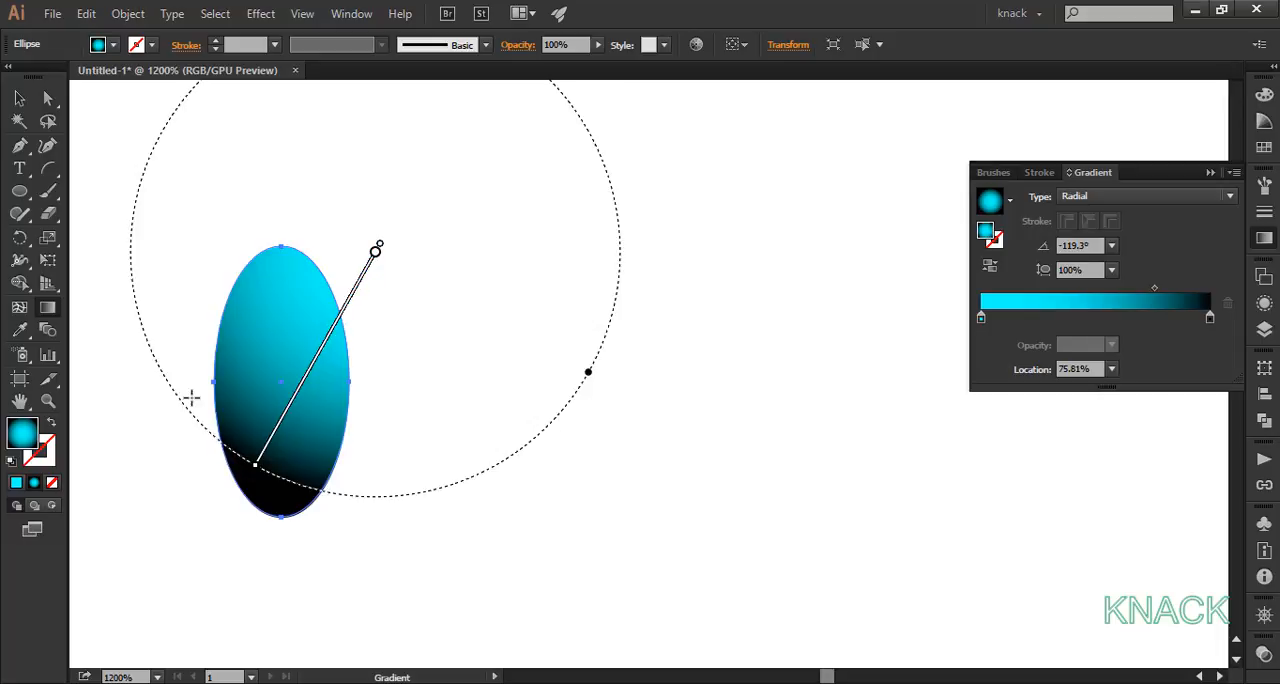
pyautogui.press('v')
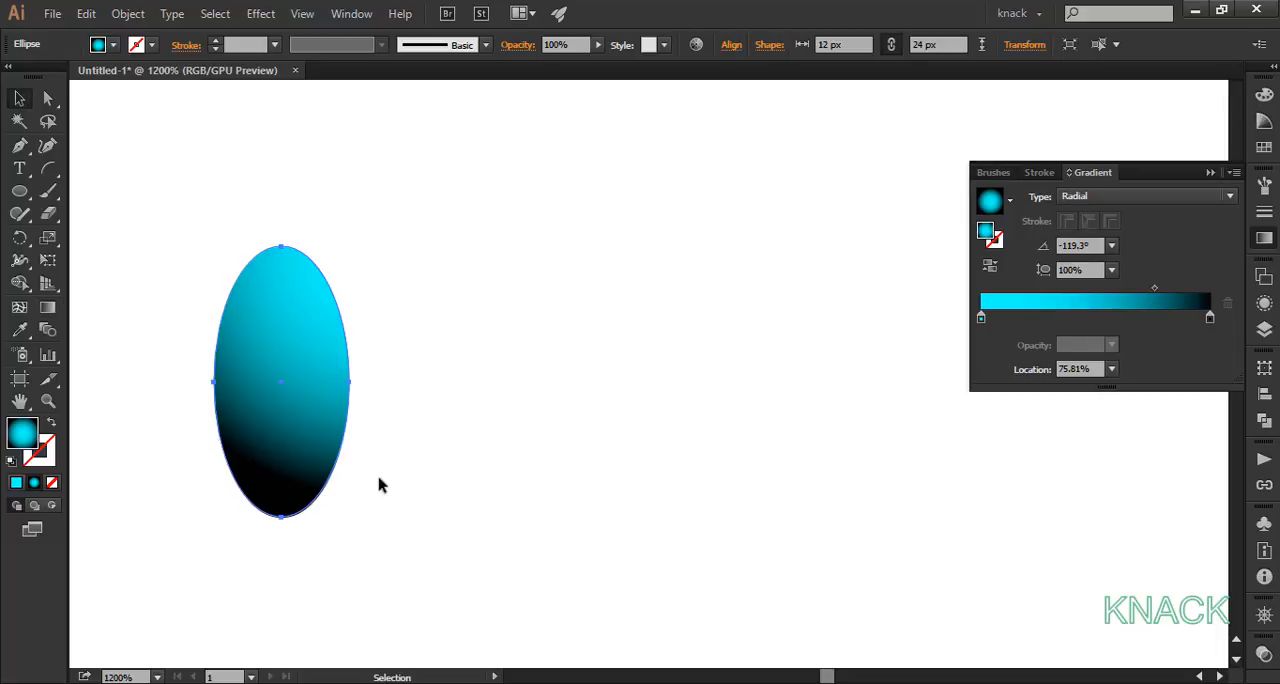
# Step: Duplicate the gradient ellipse to the right of the original and resize the copy to 11 × 22 px
pyautogui.moveTo(285, 400); pyautogui.dragTo(566, 393)
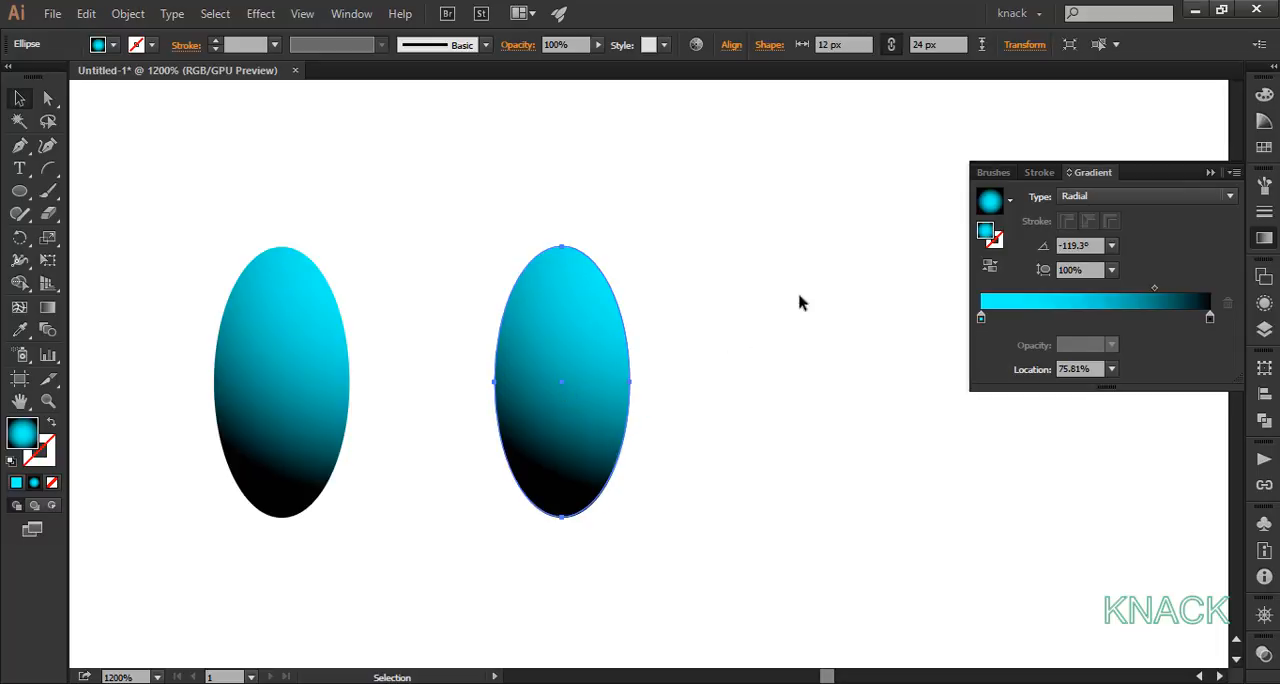
pyautogui.click(1025, 46)
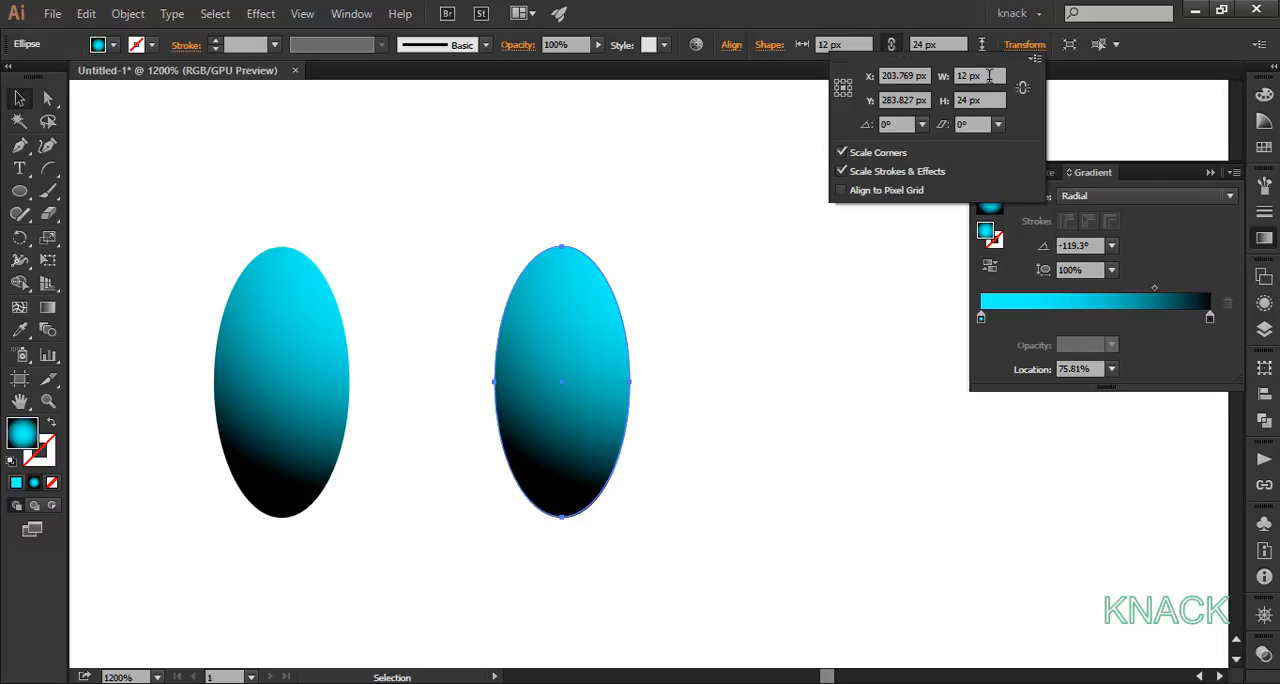
pyautogui.click(980, 76)
pyautogui.write('11')
pyautogui.press('Tab')
pyautogui.write('22')
pyautogui.press('Tab')
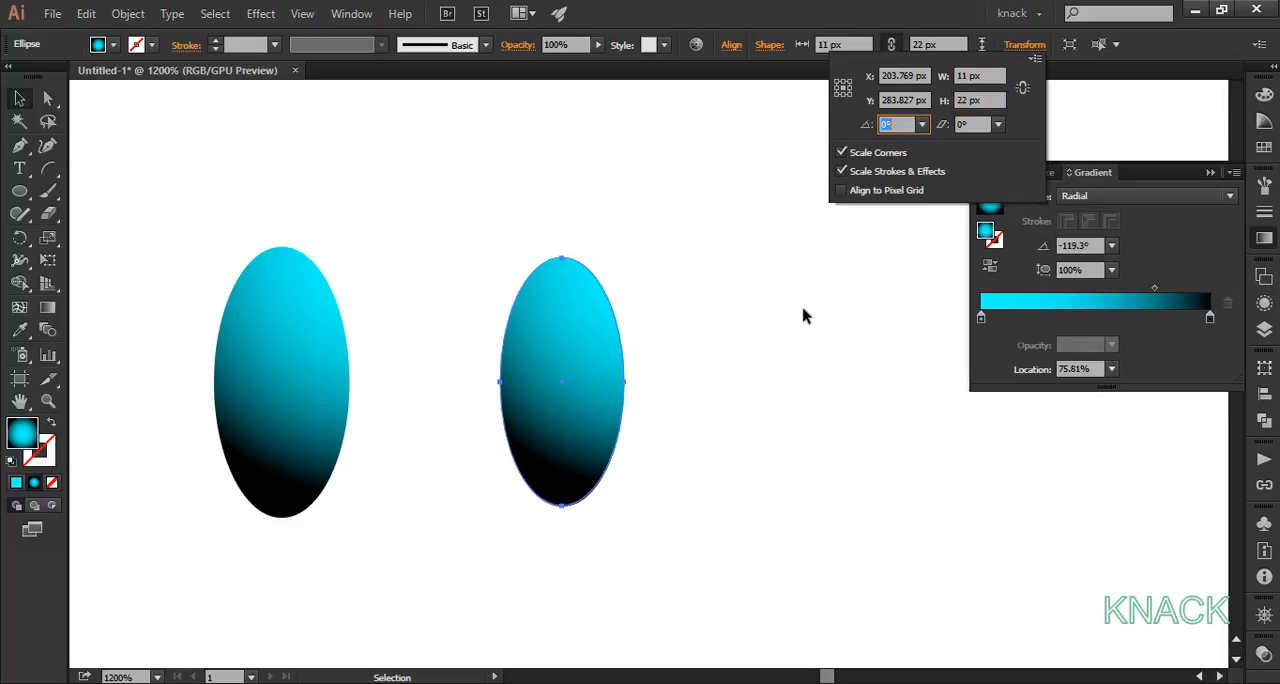
pyautogui.click(716, 464)
# Step: Redraw the smaller ellipse's gradient from outside its right side to its lower-left edge, at about -139°
pyautogui.click(586, 343)
pyautogui.click(48, 307)
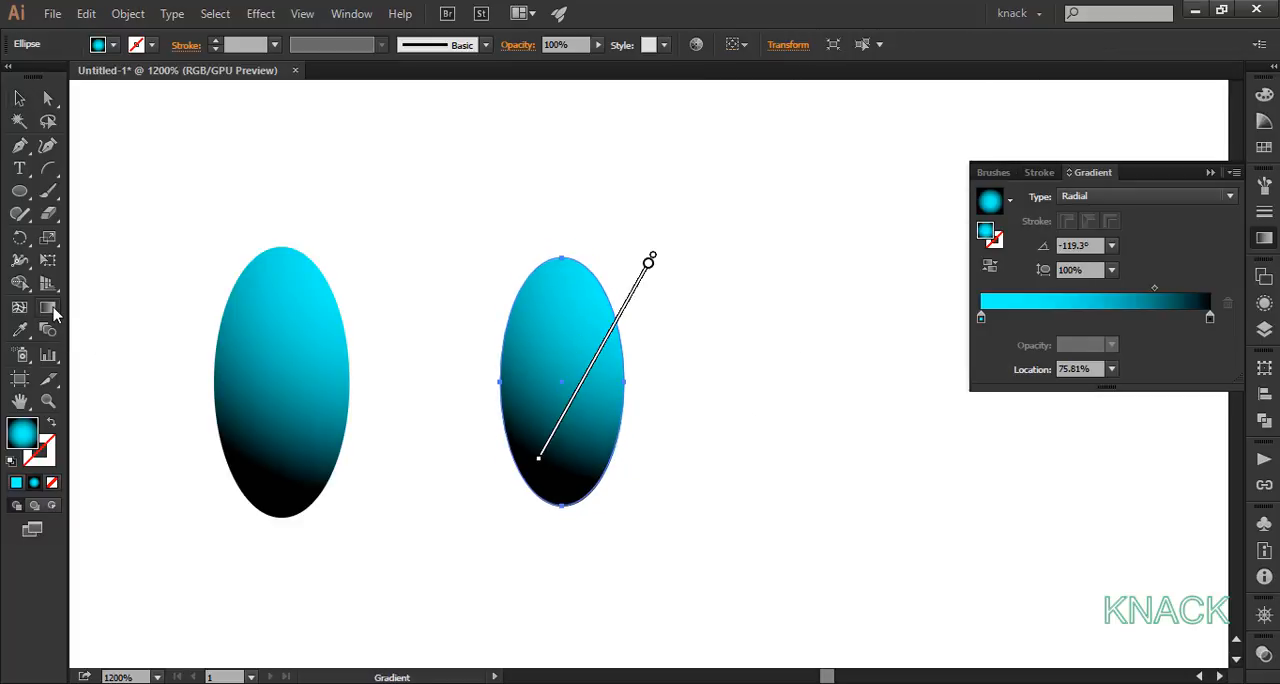
pyautogui.moveTo(681, 302); pyautogui.dragTo(500, 457)
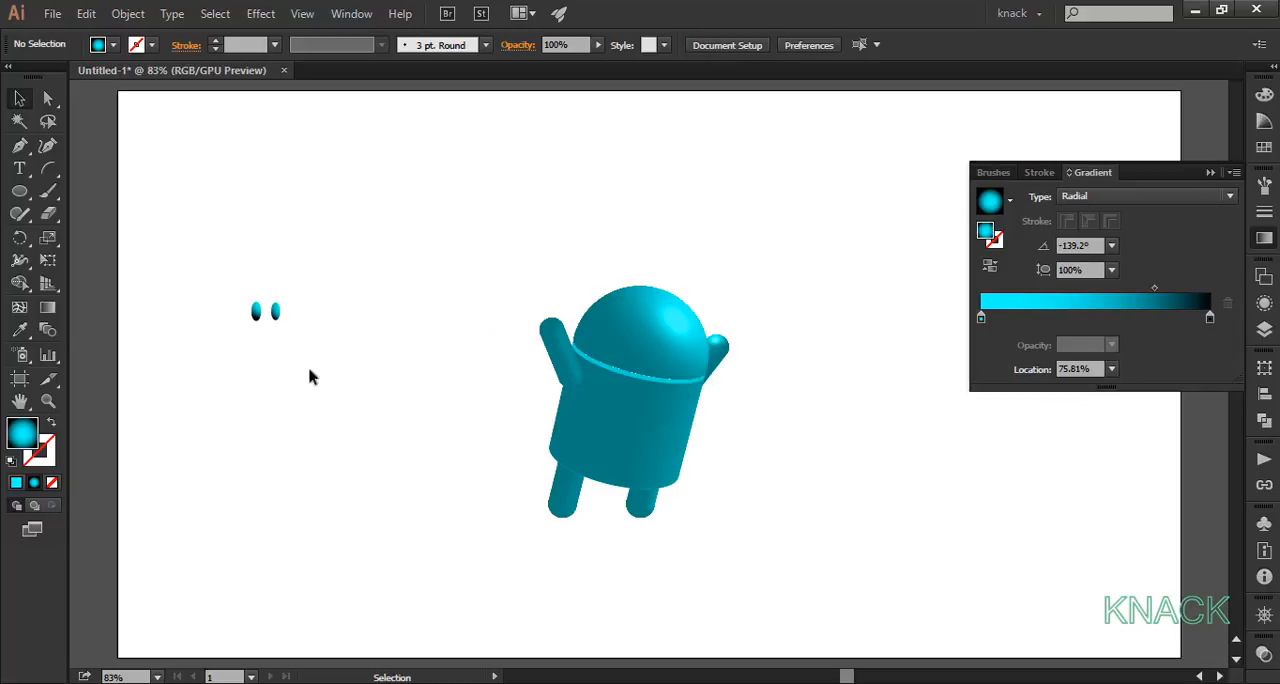
# Step: Place the 12 × 24 px ellipse on the middle of the robot's head as an eye and rotate it 15°
pyautogui.moveTo(262, 314); pyautogui.dragTo(643, 343)
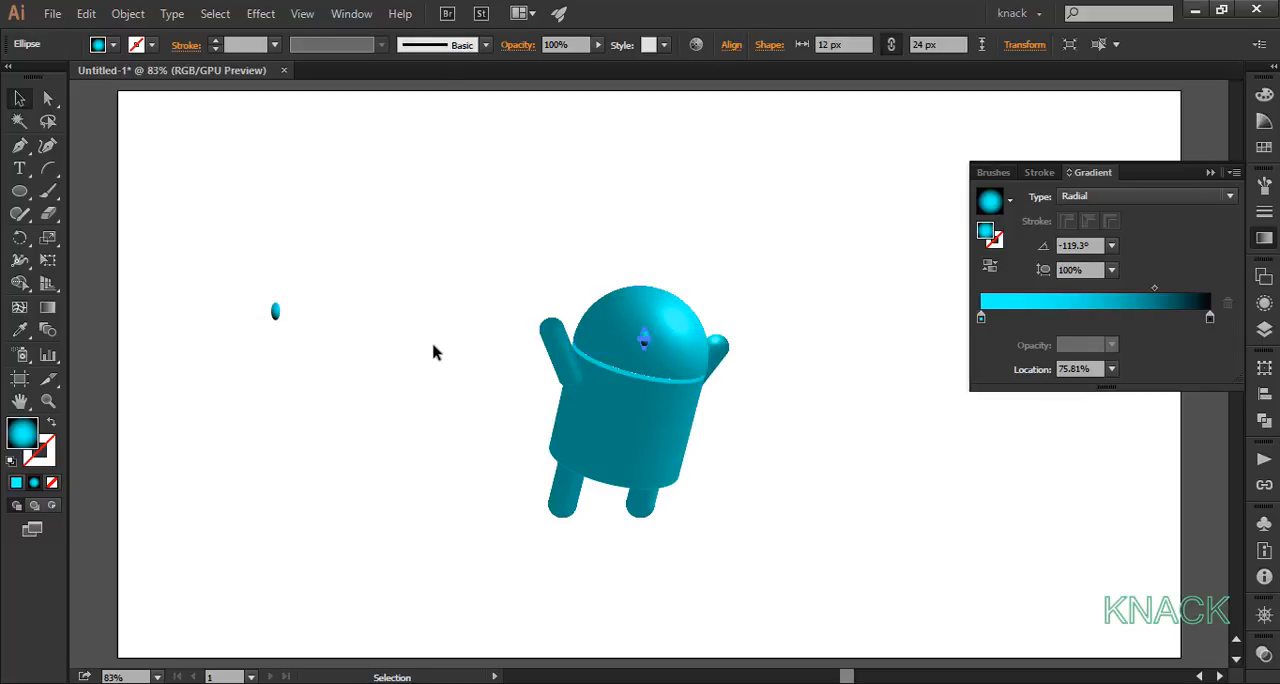
pyautogui.doubleClick(24, 242)
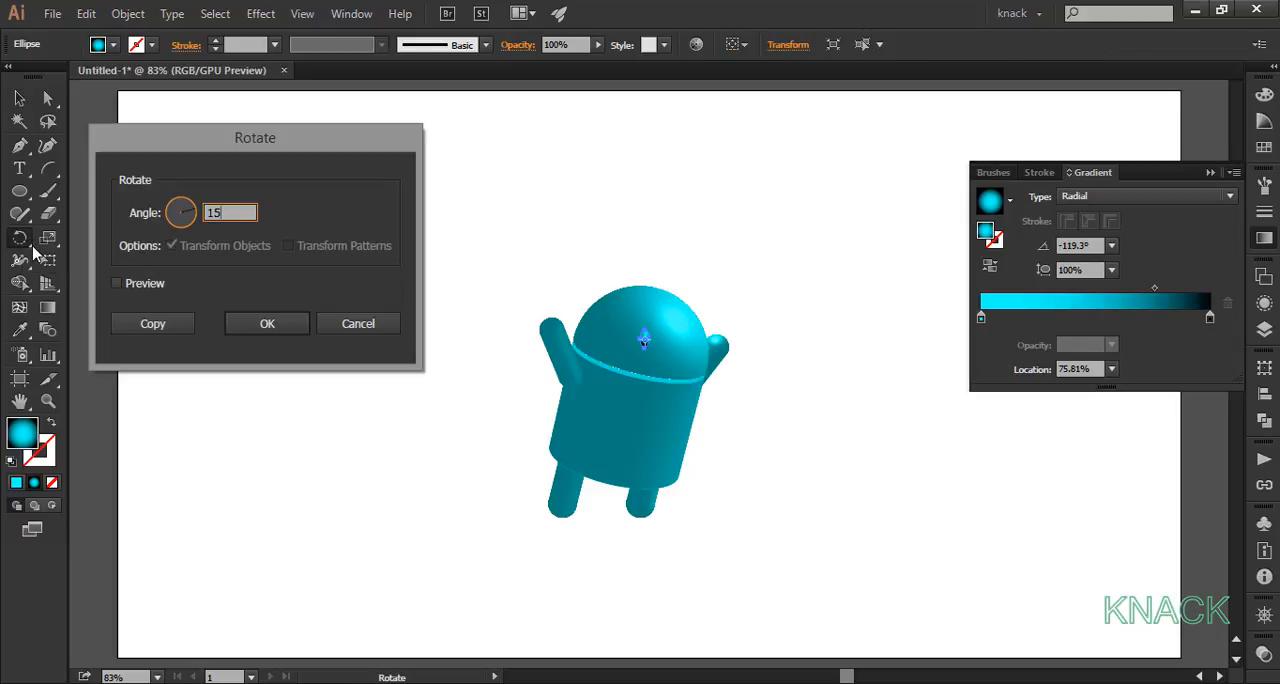
pyautogui.click(268, 322)
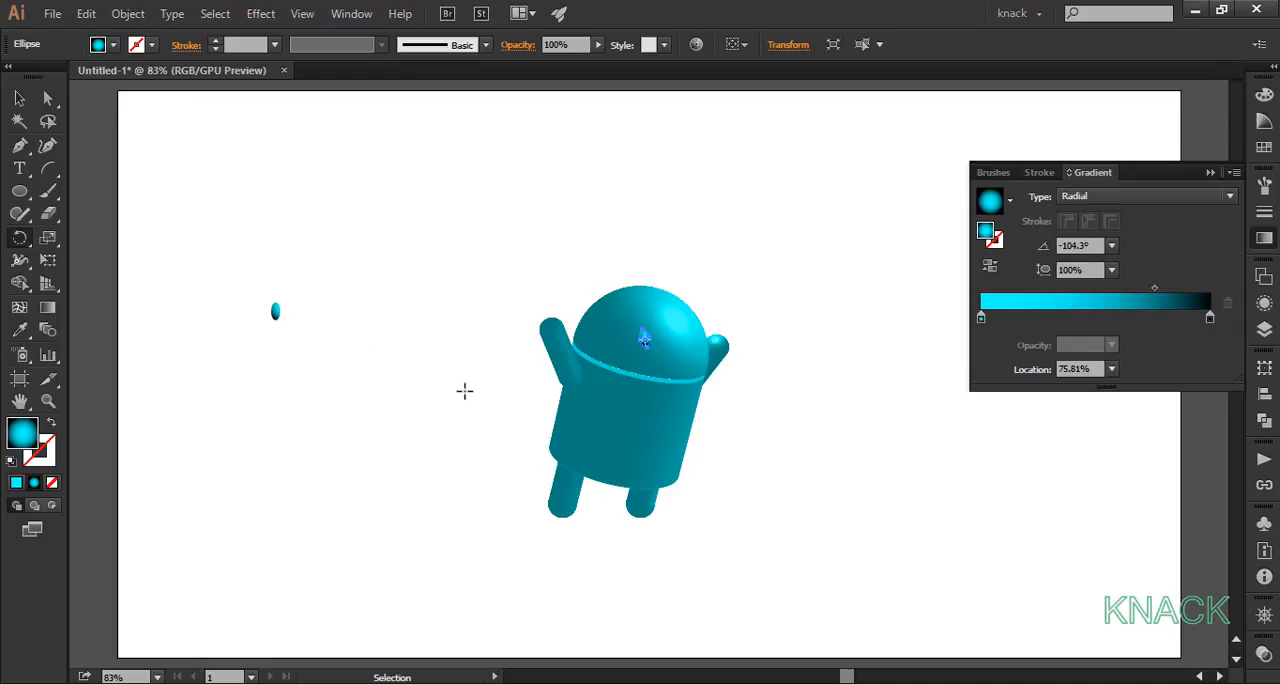
pyautogui.hotkey('ctrl', 'shift', 'a')
# Step: Place the 11 × 22 px ellipse near the head's right edge as the second eye and fine-tune both eyes' positions
pyautogui.press('v')
pyautogui.moveTo(275, 311); pyautogui.dragTo(699, 349)
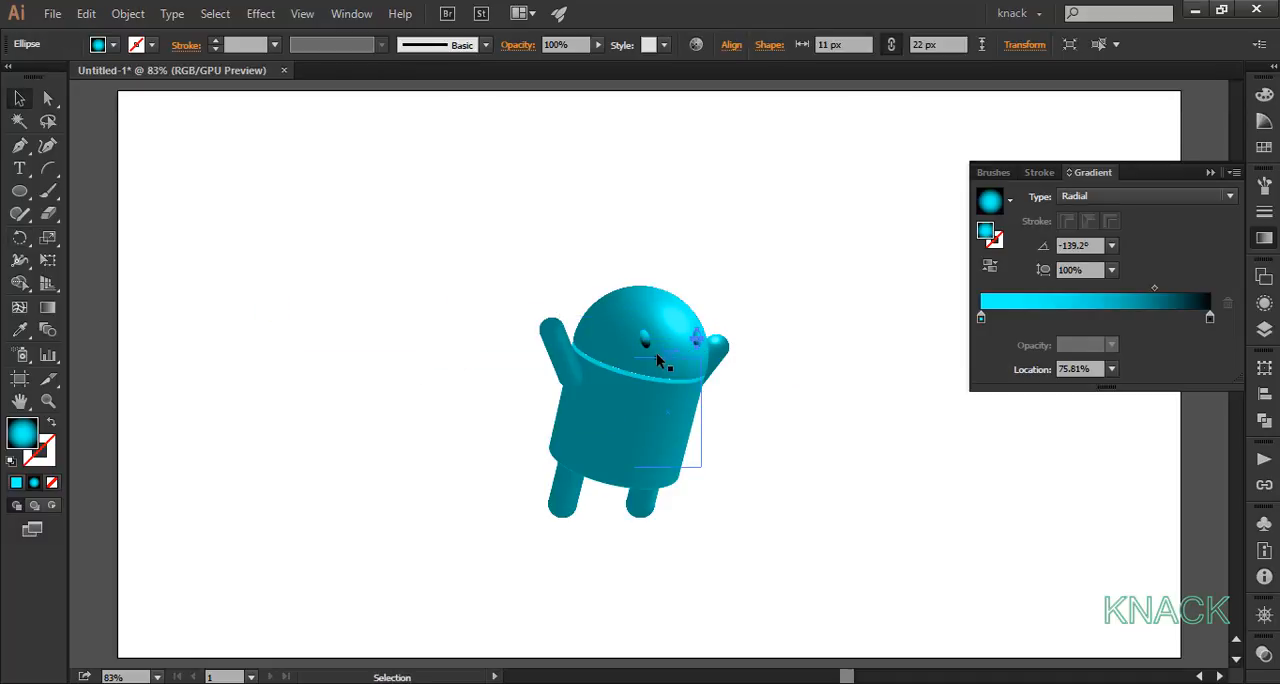
pyautogui.scroll(3, 656, 353)
pyautogui.moveTo(628, 317); pyautogui.dragTo(628, 311)
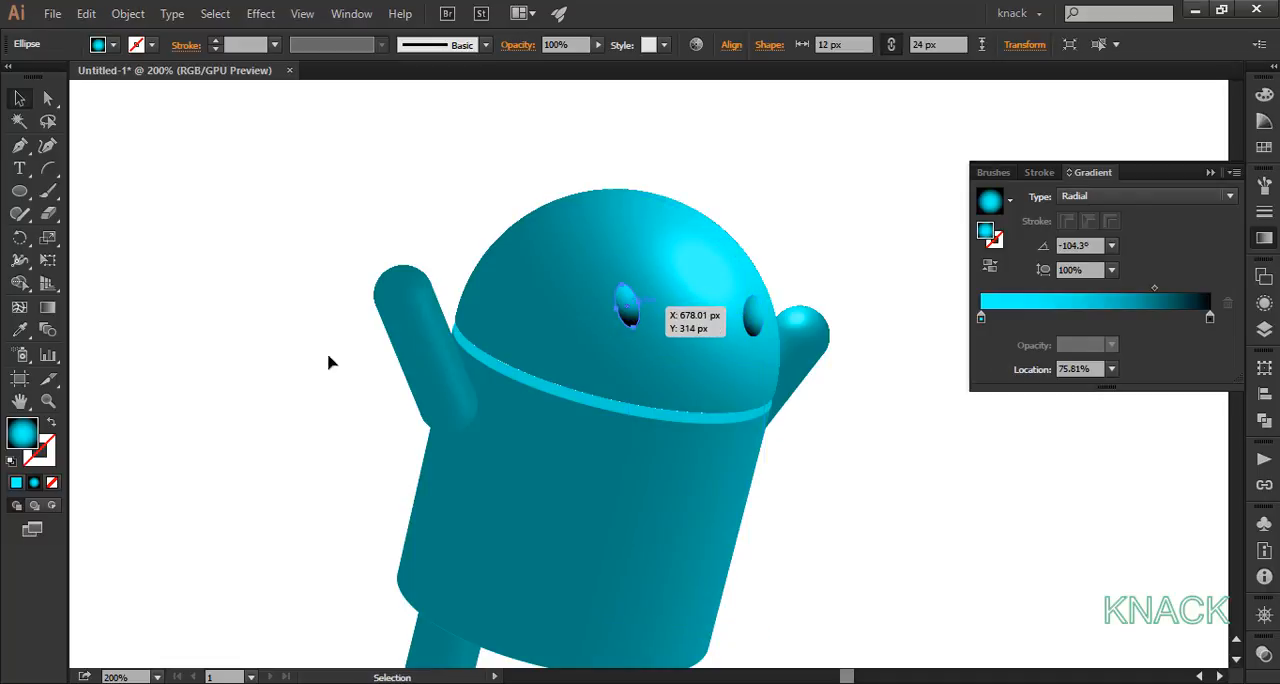
pyautogui.click(249, 394)
pyautogui.moveTo(765, 318); pyautogui.dragTo(775, 324)
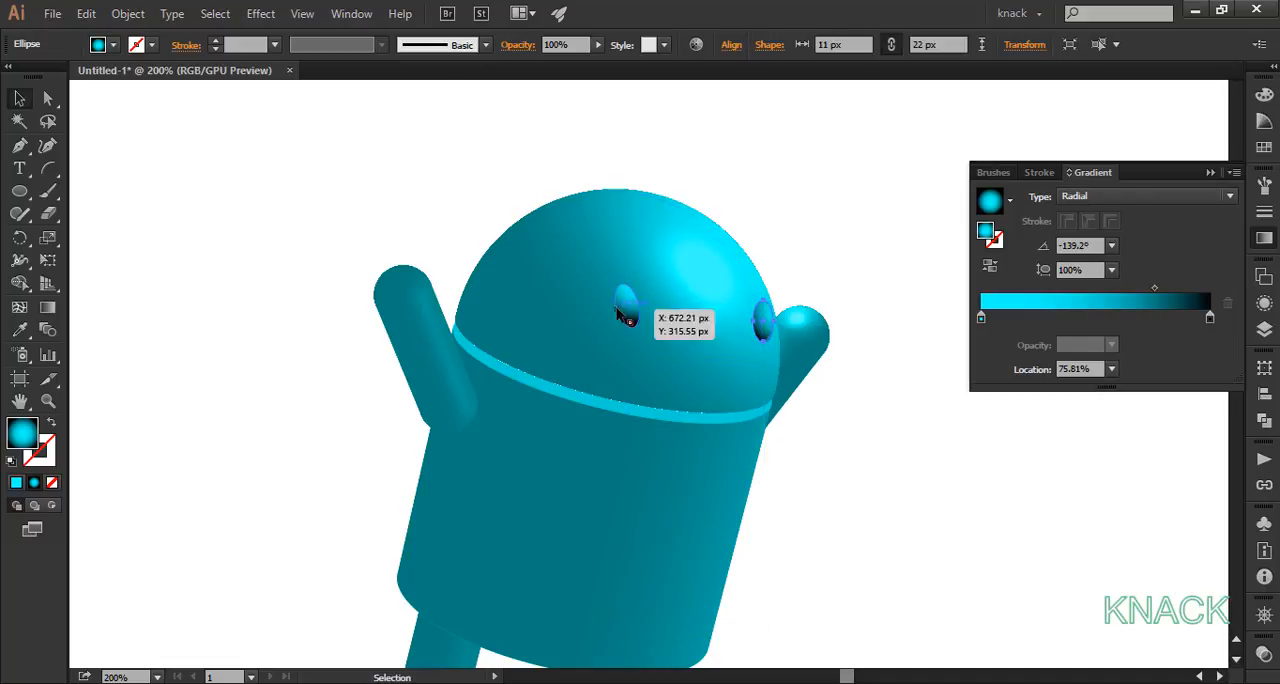
pyautogui.moveTo(626, 311); pyautogui.dragTo(628, 310)
pyautogui.click(368, 240)
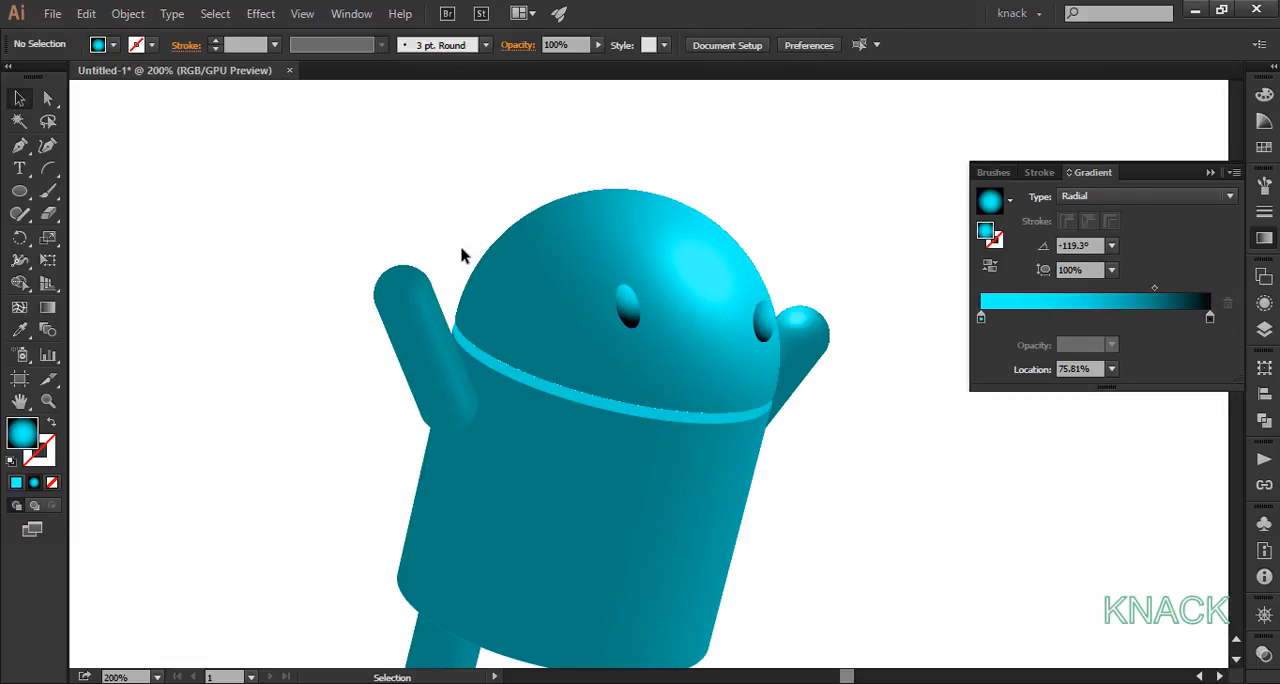
# Step: Adjust the right eye's radial gradient from its upper right to its lower left, at an angle of about -129°
pyautogui.click(765, 322)
pyautogui.scroll(3, 743, 330)
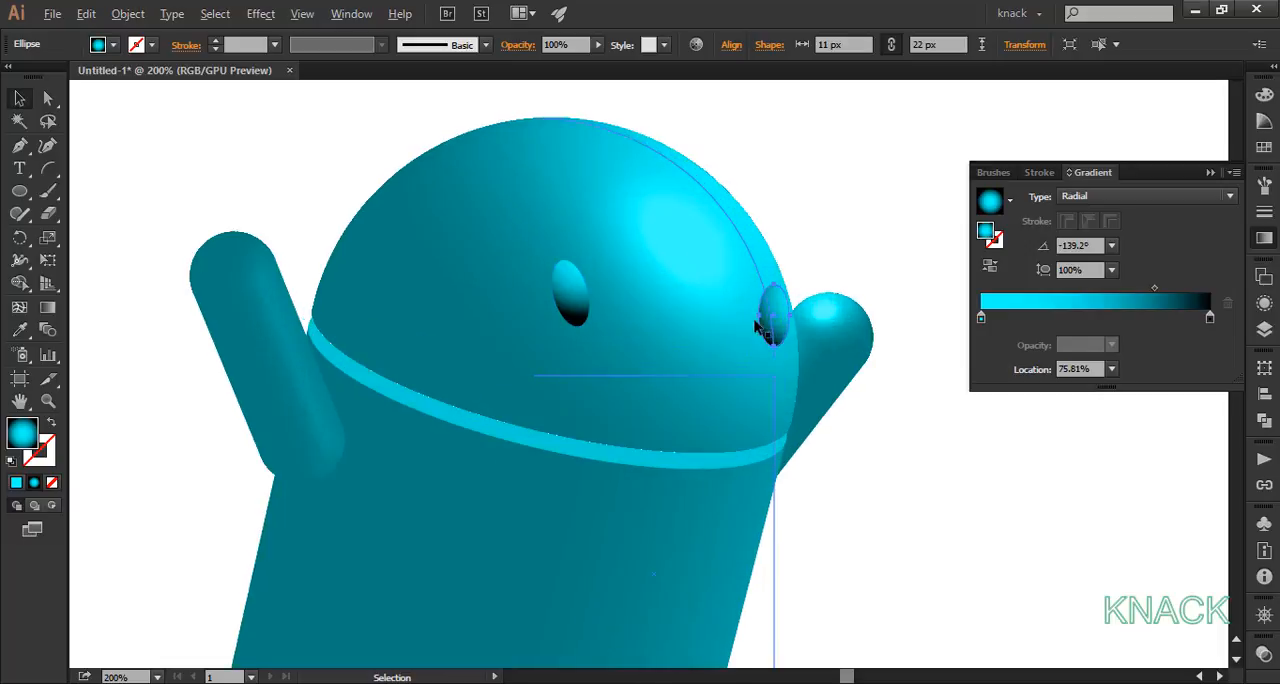
pyautogui.click(47, 307)
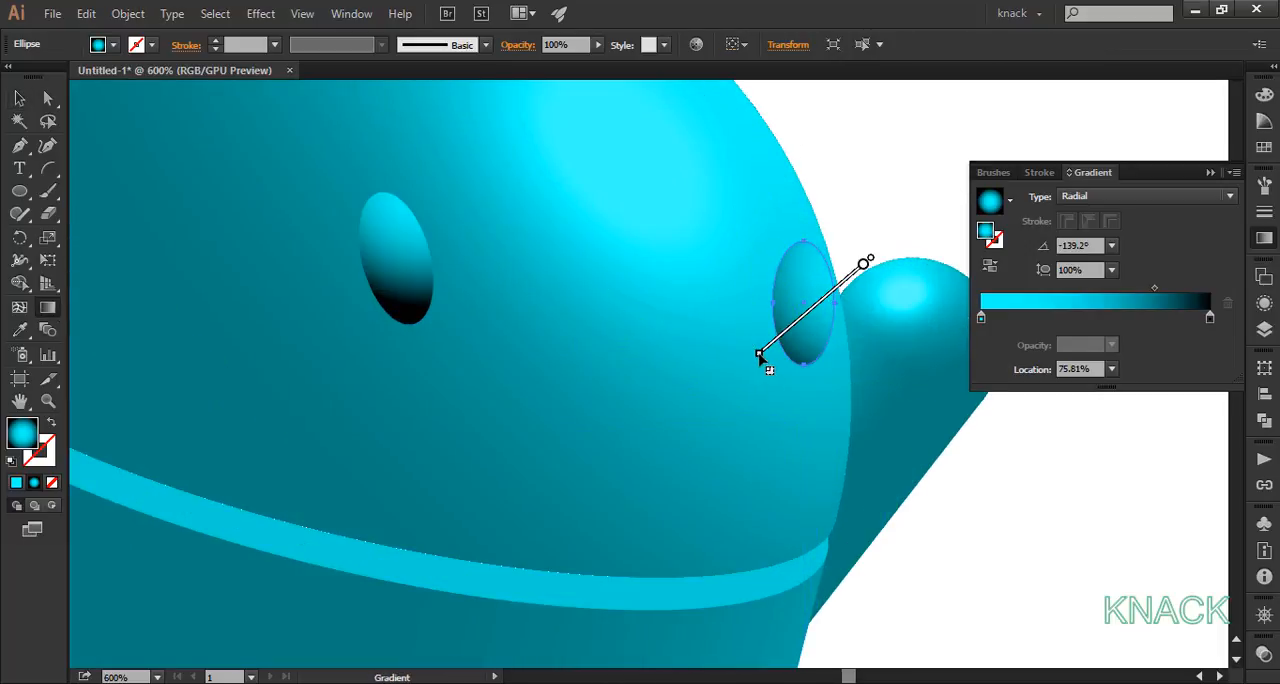
pyautogui.moveTo(867, 261); pyautogui.dragTo(766, 363)
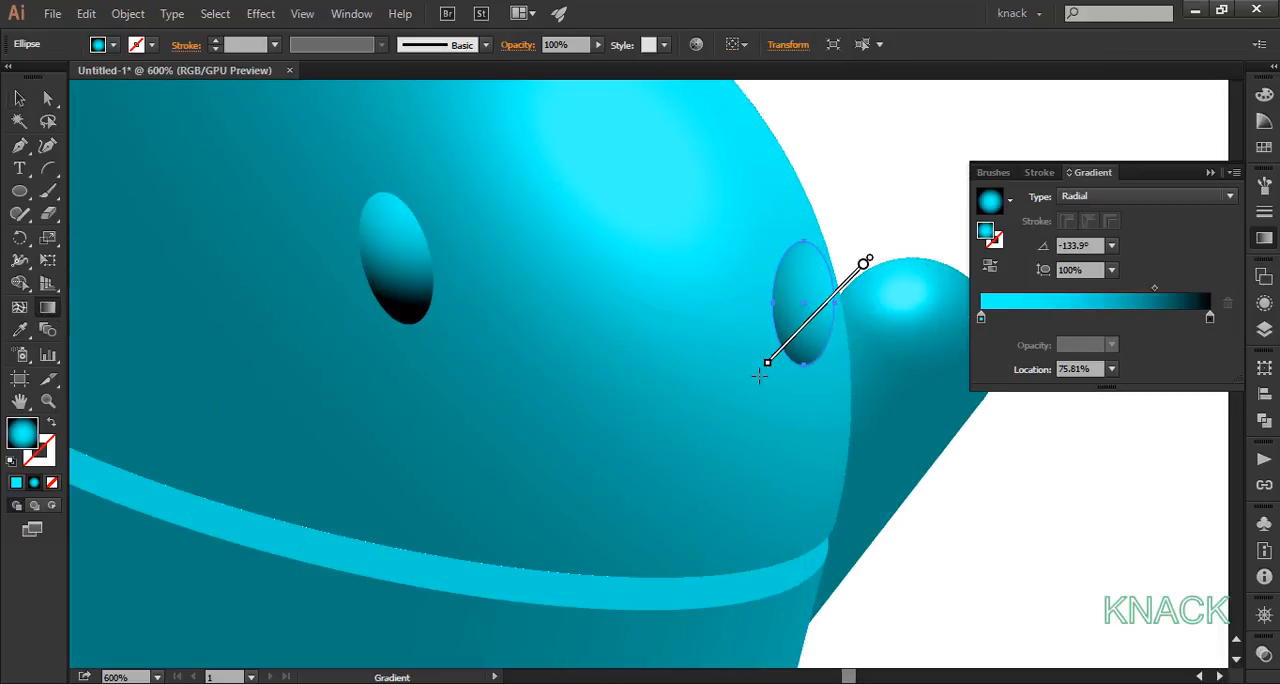
pyautogui.hotkey('ctrl', 'shift', 'a')
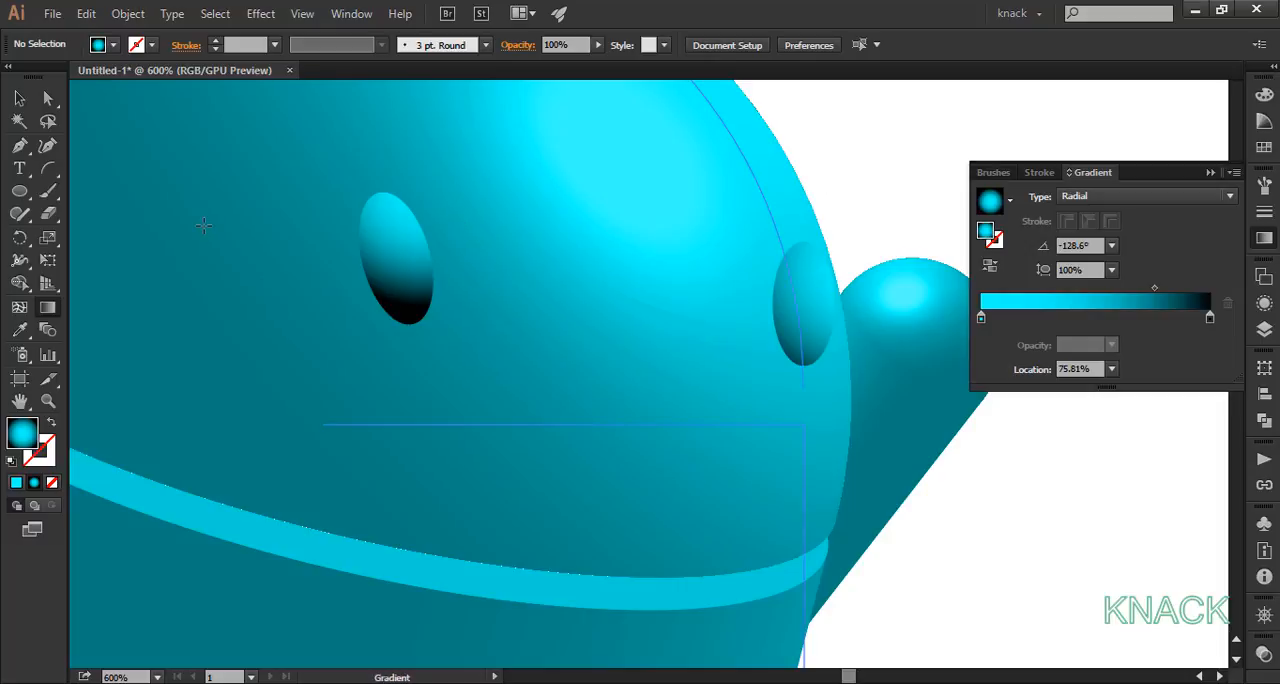
# Step: Draw a short line segment slanting down to the right on the empty artboard area left of the robot's head
pyautogui.hotkey('ctrl', '0')
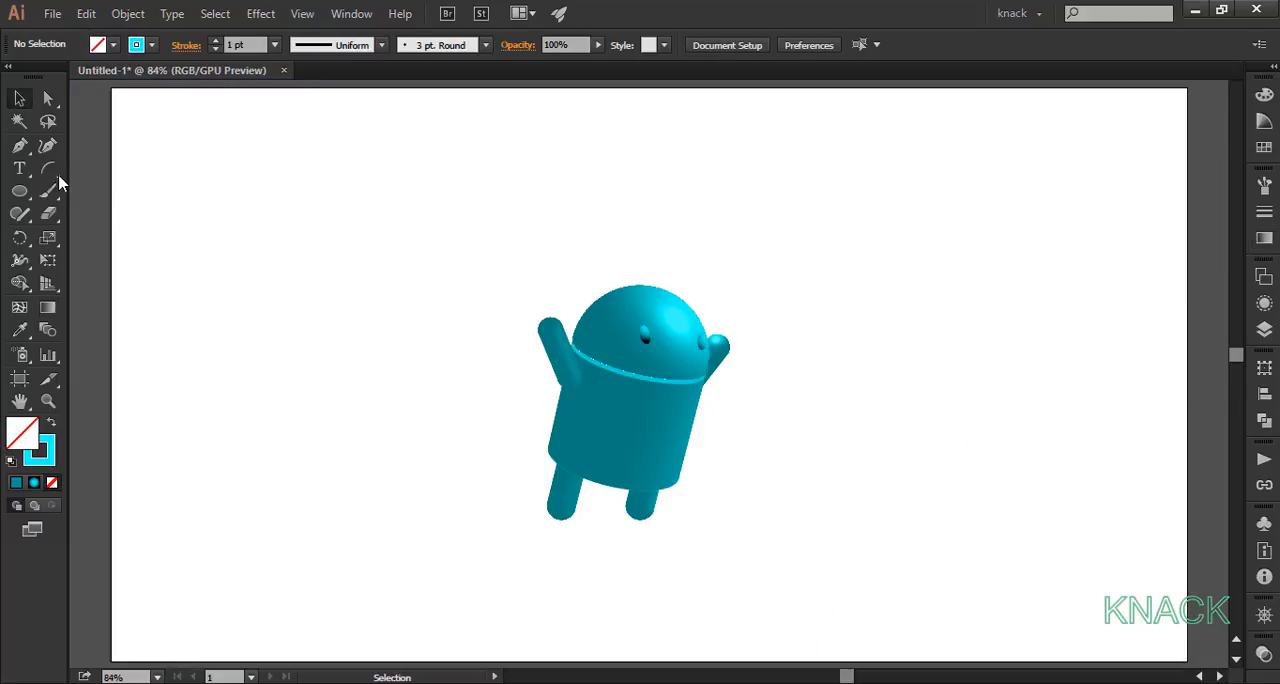
pyautogui.moveTo(50, 170); pyautogui.dragTo(91, 177)
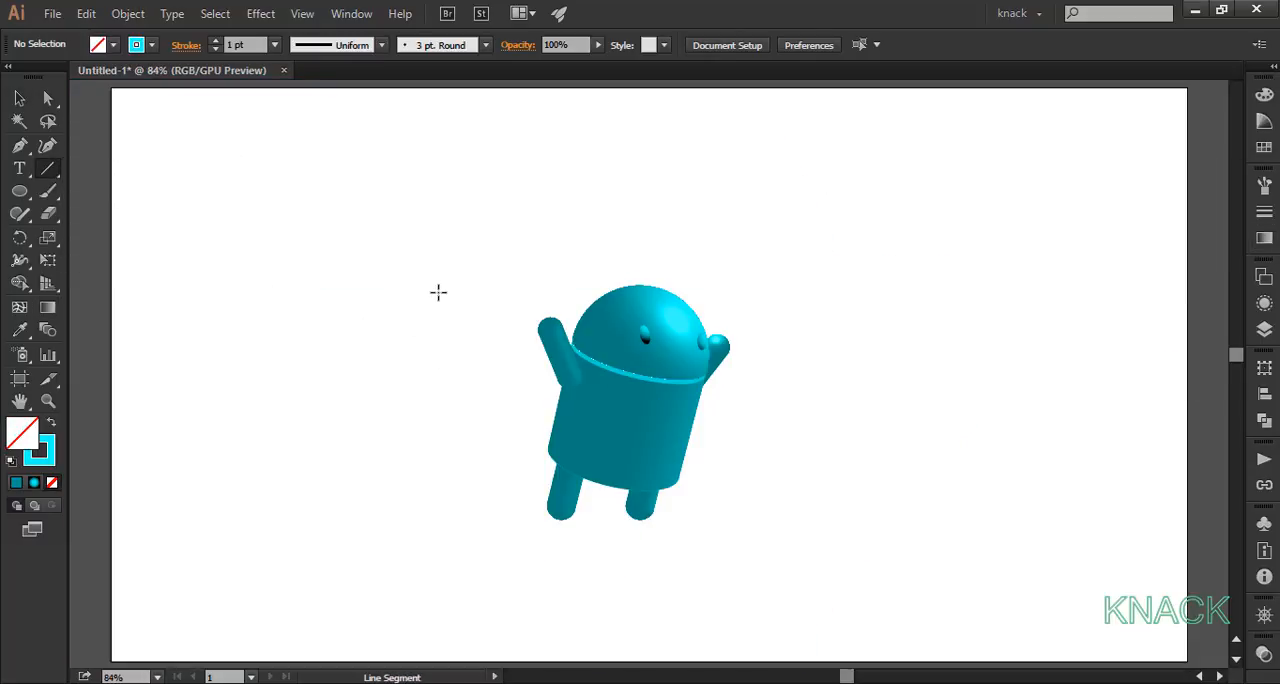
pyautogui.moveTo(409, 305); pyautogui.dragTo(423, 329)
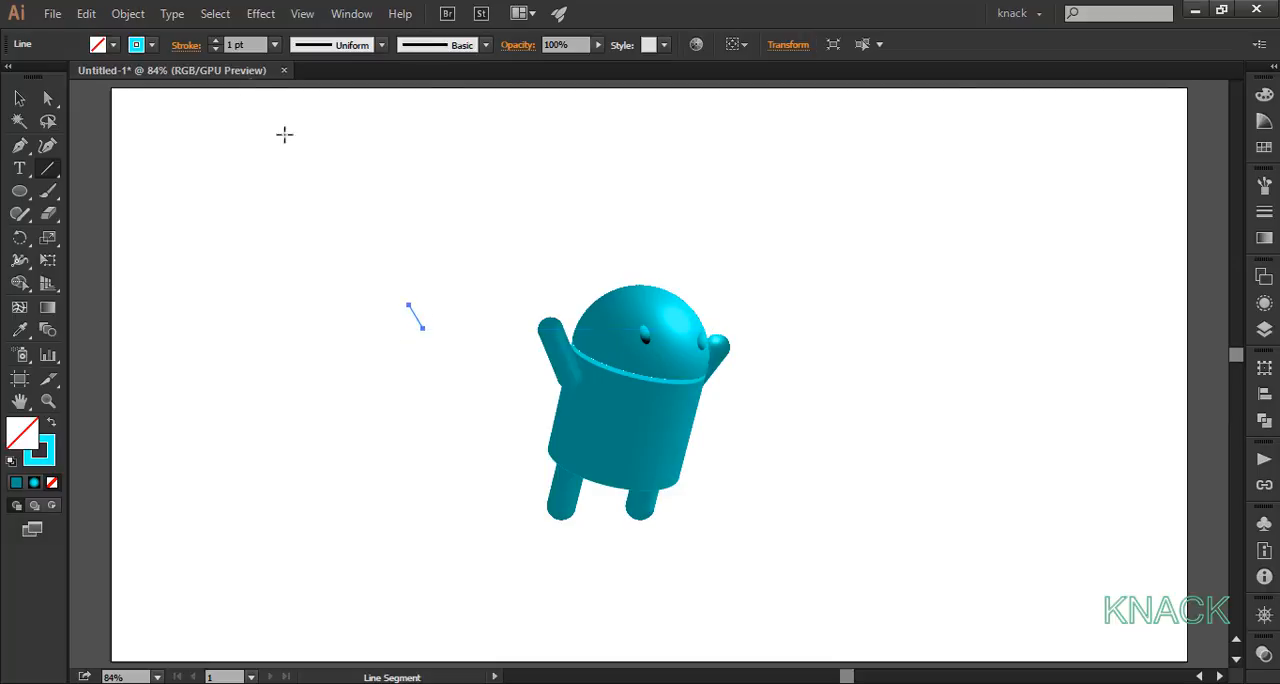
# Step: Set the short line's stroke weight to 5 pt with a round cap
pyautogui.click(215, 48)
pyautogui.click(215, 48)
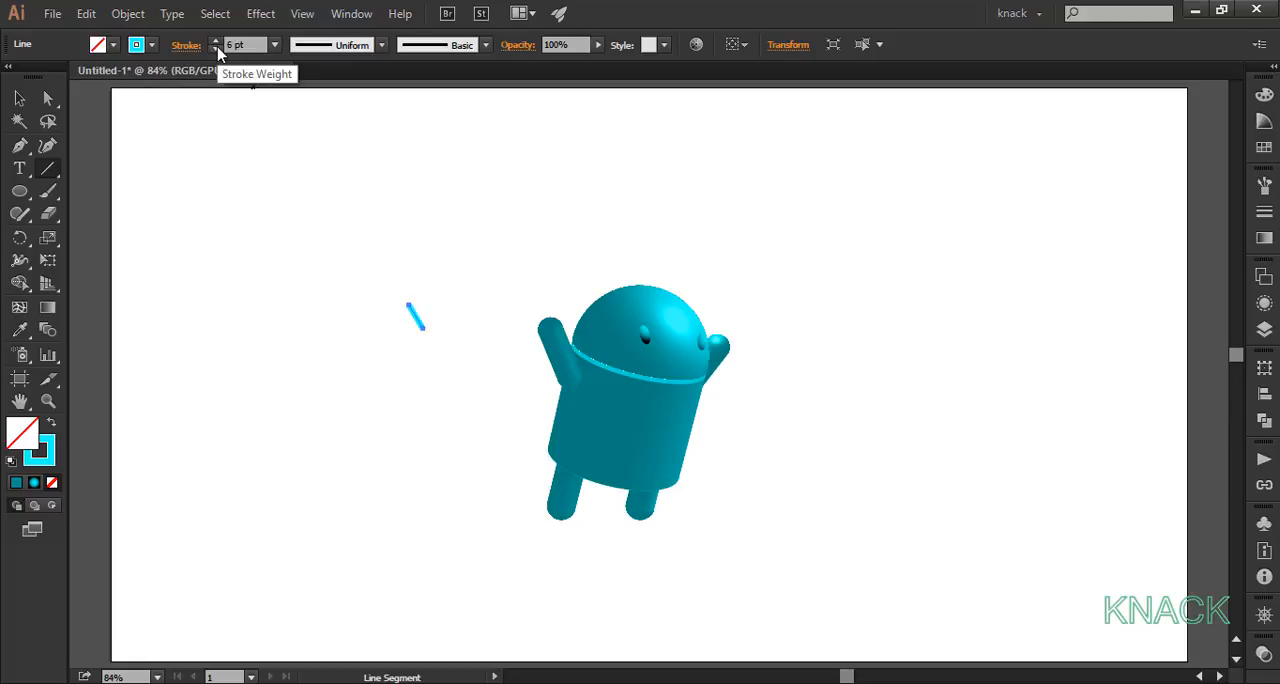
pyautogui.press('v')
pyautogui.click(187, 46)
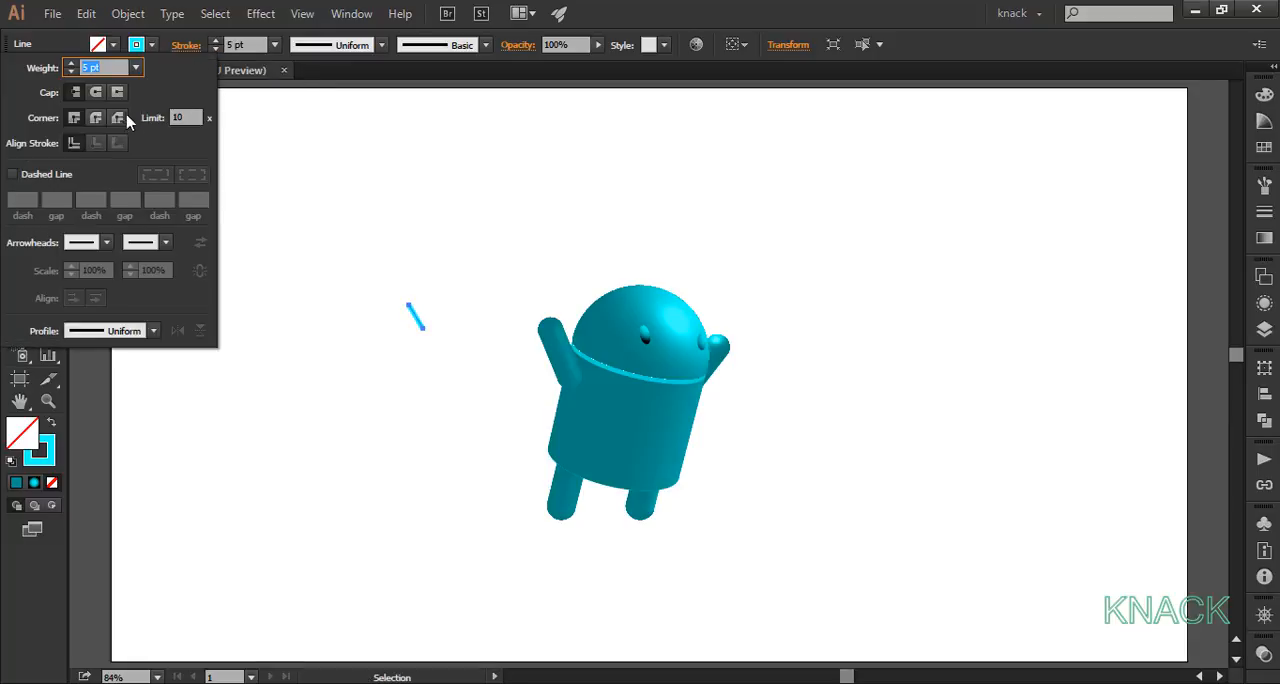
pyautogui.click(97, 93)
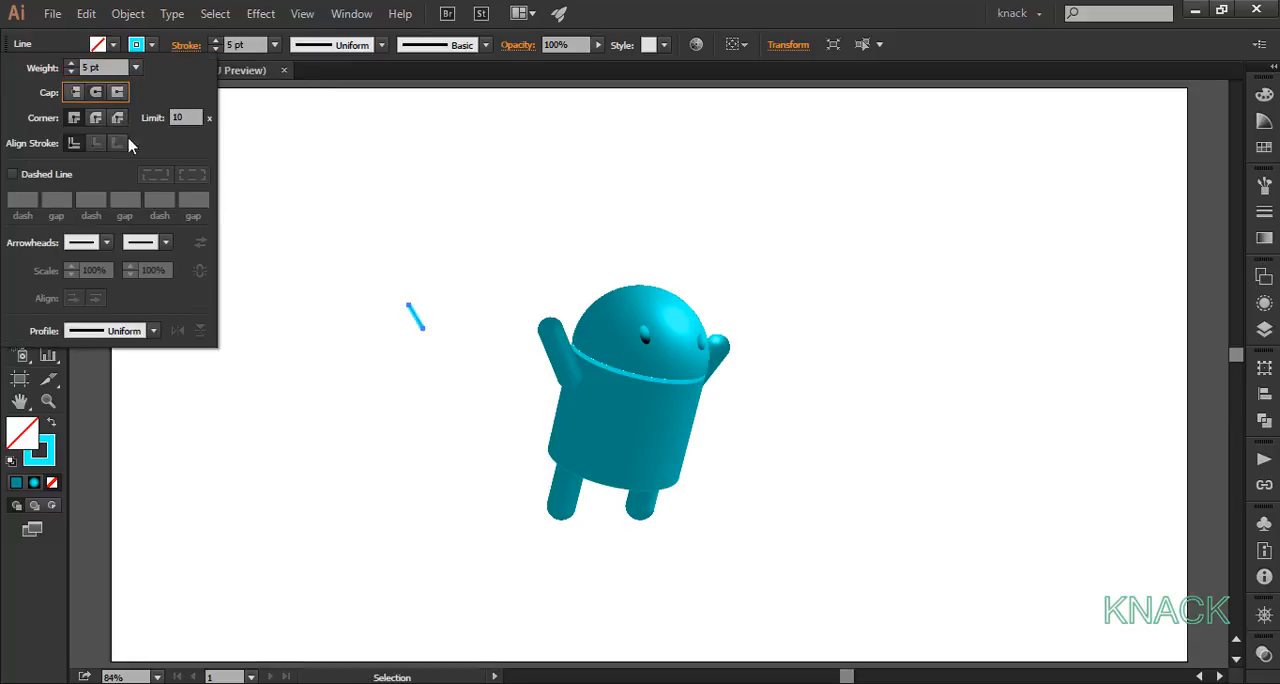
pyautogui.click(413, 360)
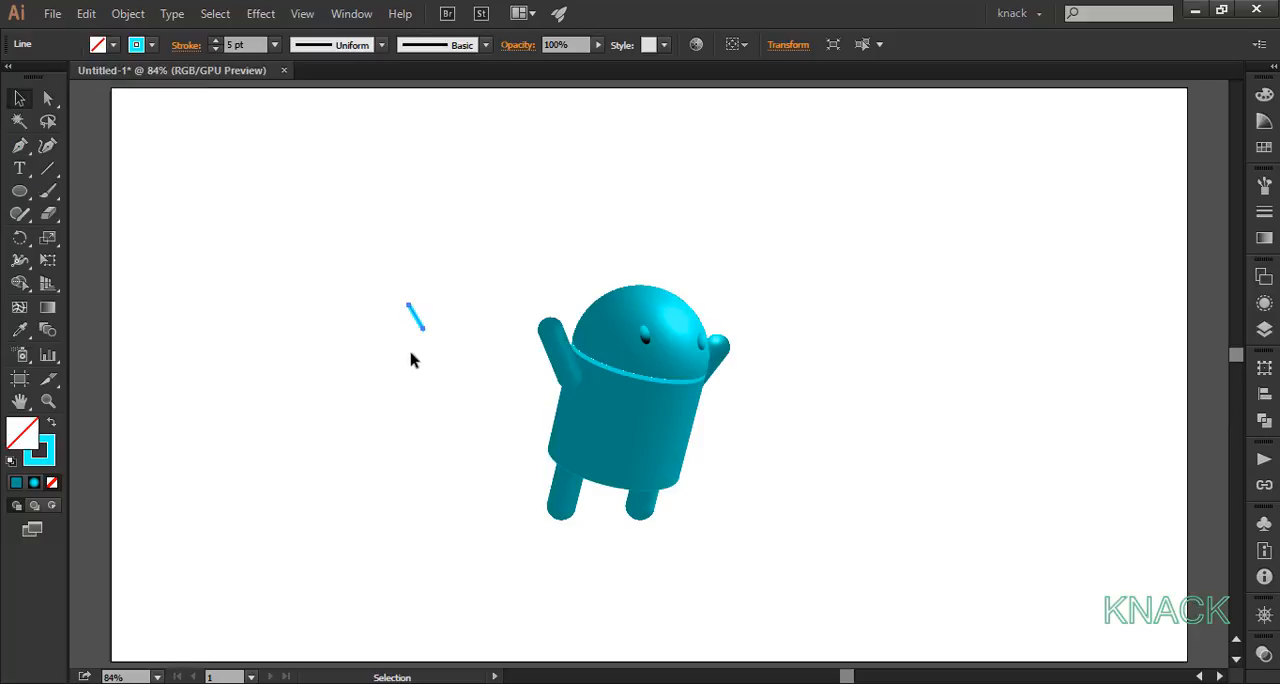
# Step: Apply a linear cyan-to-black gradient to the short line's stroke
pyautogui.click(1263, 238)
pyautogui.click(996, 242)
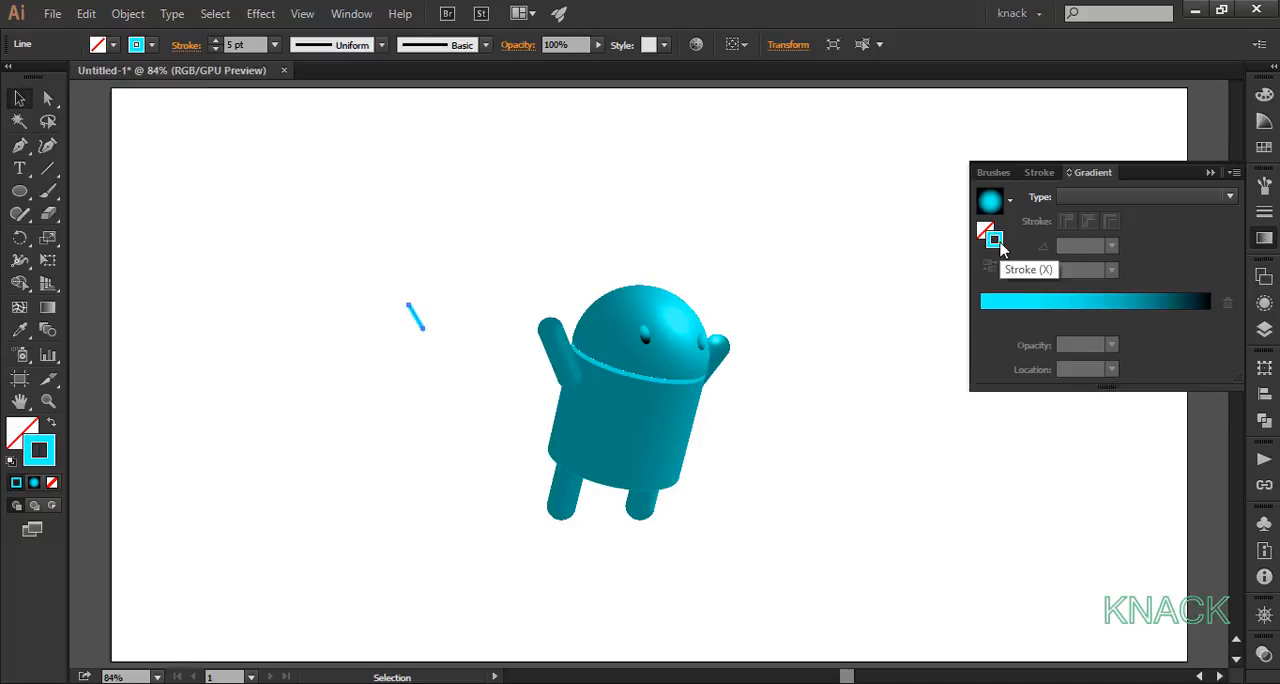
pyautogui.click(992, 205)
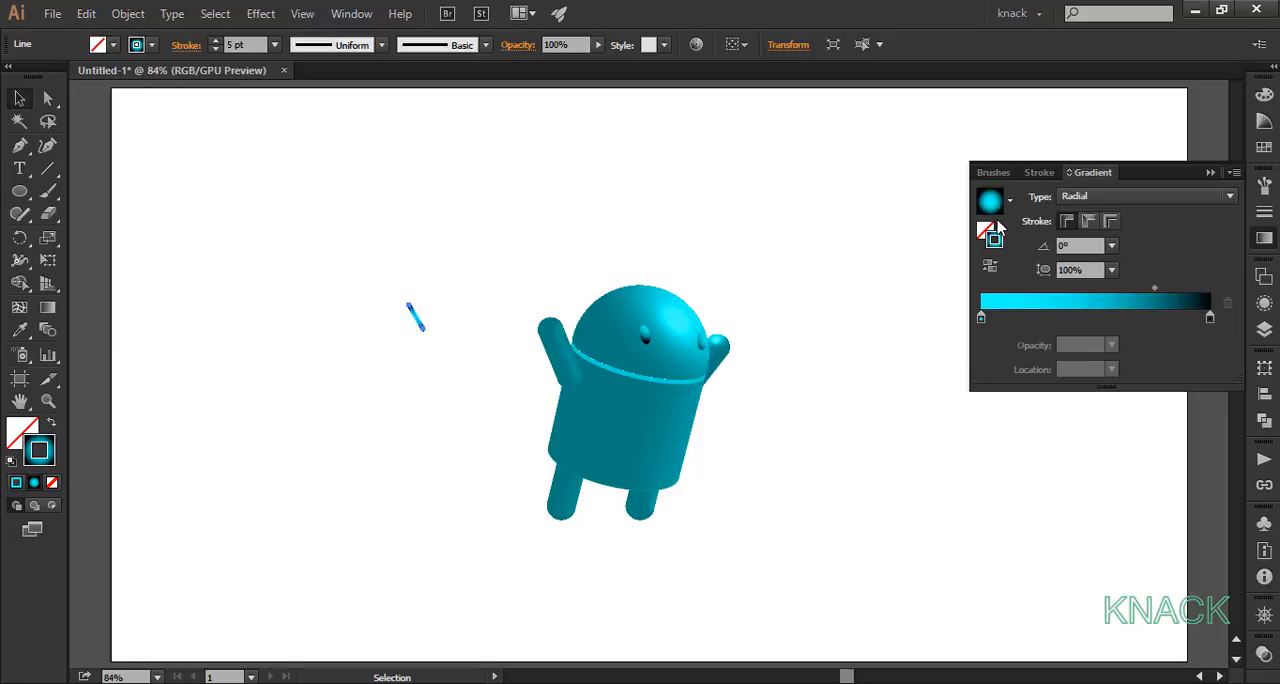
pyautogui.click(1108, 204)
pyautogui.click(1110, 215)
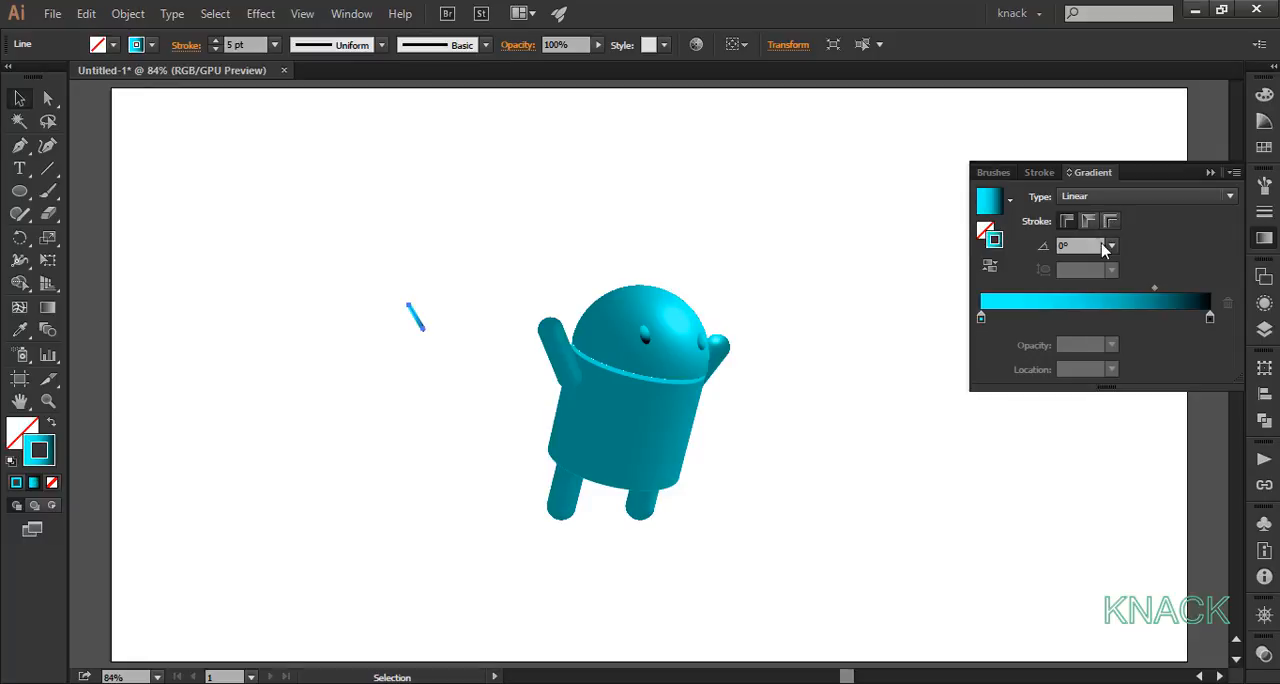
# Step: Change the black end colour of the line's stroke gradient to RGB 0, 141, 141
pyautogui.doubleClick(1210, 319)
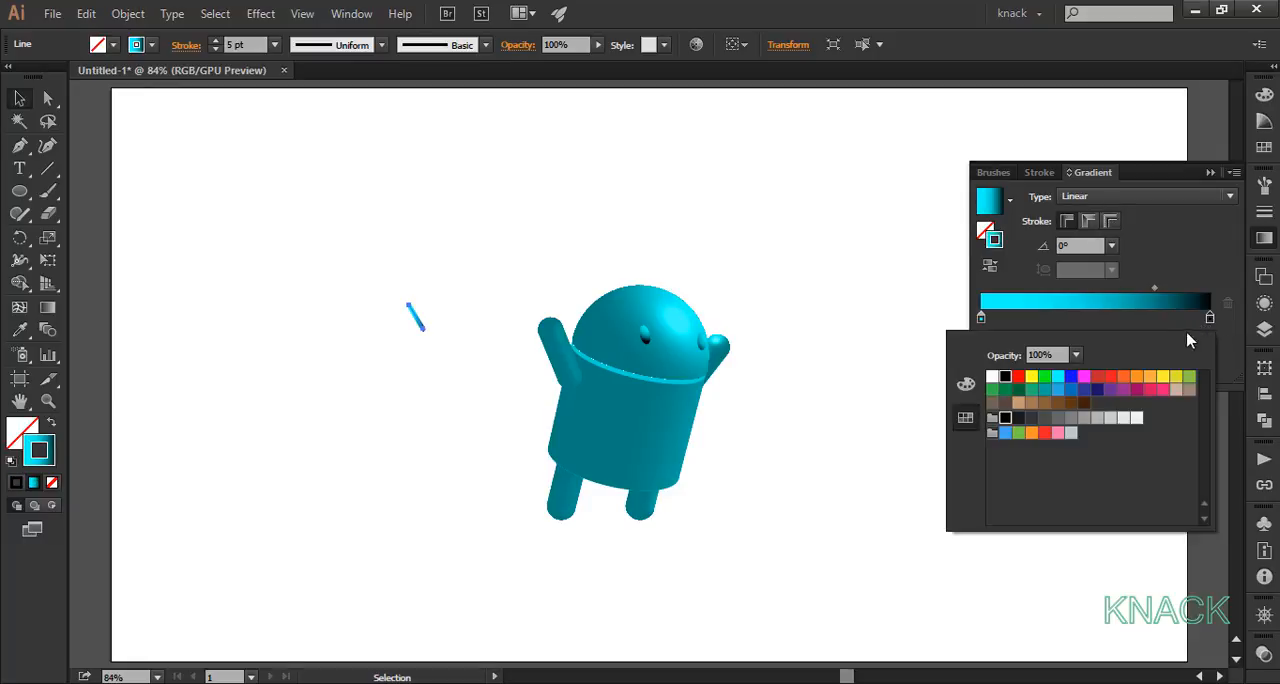
pyautogui.click(966, 384)
pyautogui.click(1152, 416)
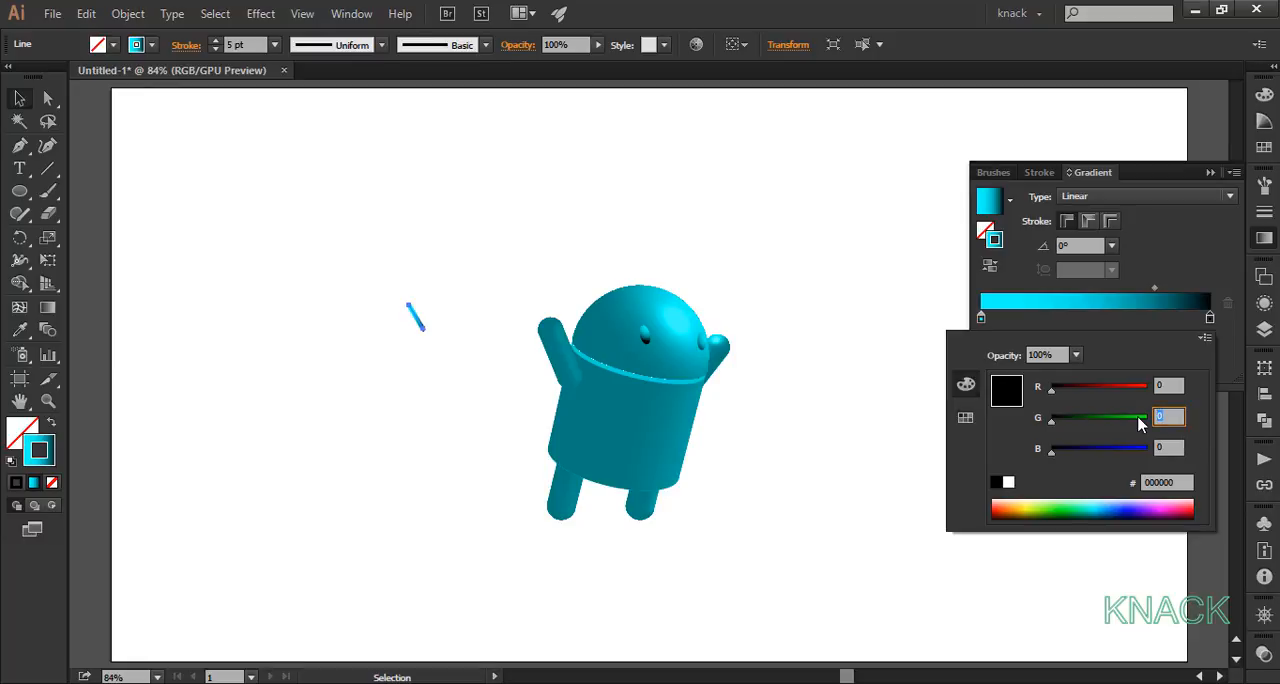
pyautogui.write('141')
pyautogui.press('Tab')
pyautogui.write('141')
pyautogui.press('Tab')
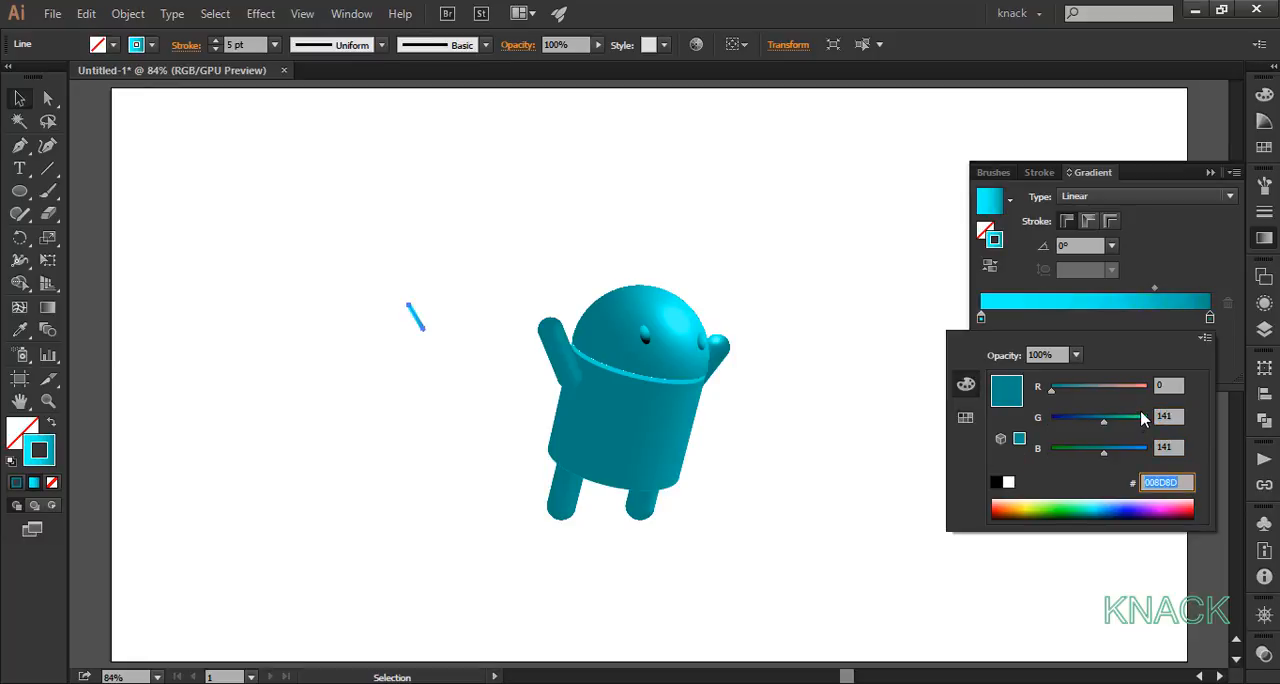
pyautogui.click(1181, 324)
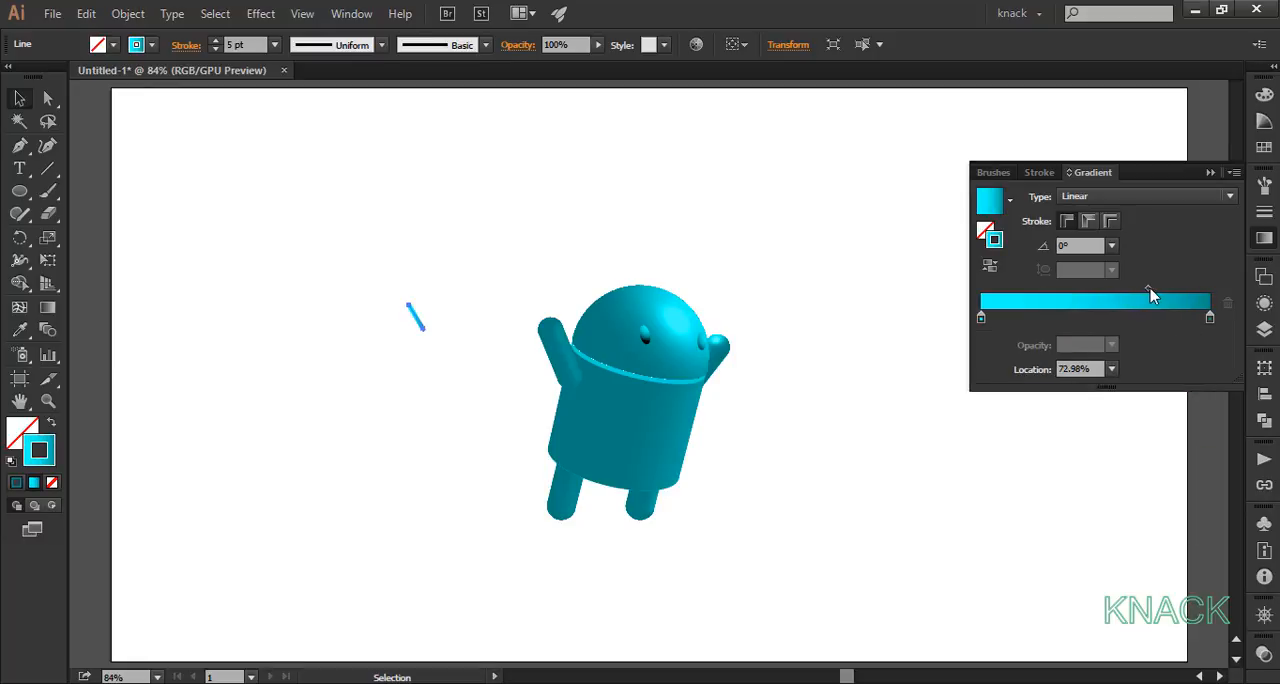
# Step: Shift the gradient midpoint to about 68% and run it along the stroke, and place the line on the head's upper left as an antenna
pyautogui.moveTo(1154, 289); pyautogui.dragTo(1137, 290)
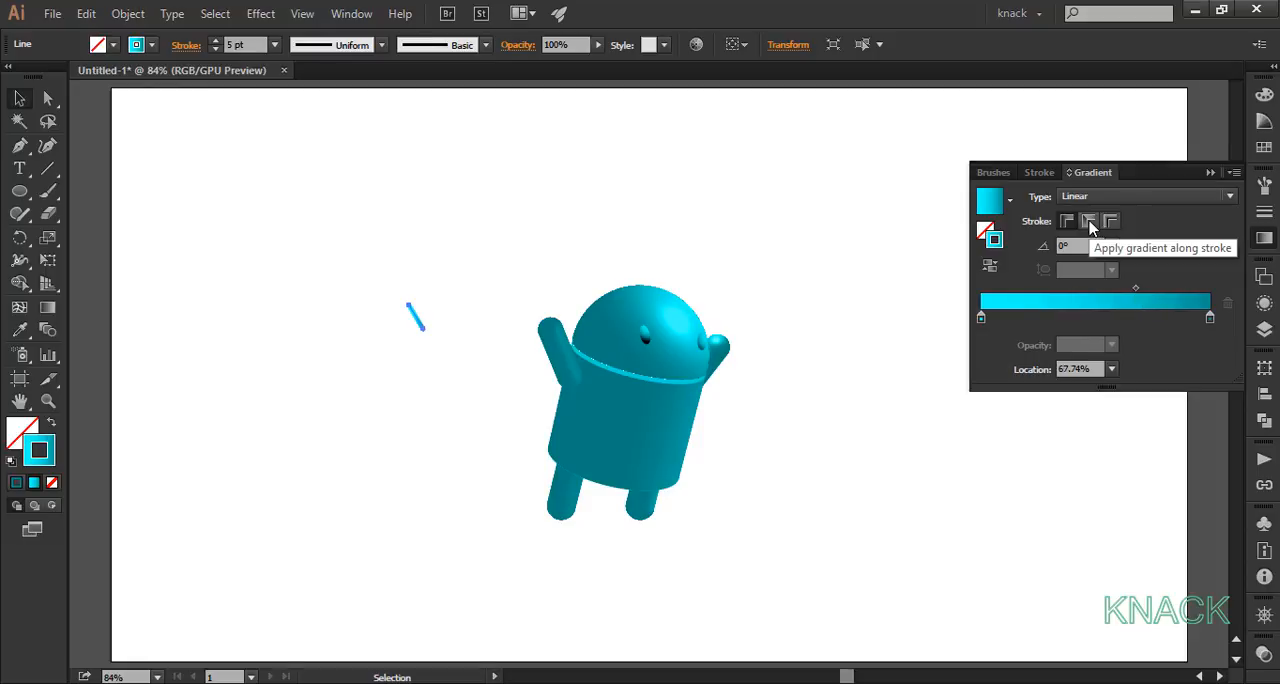
pyautogui.click(1089, 222)
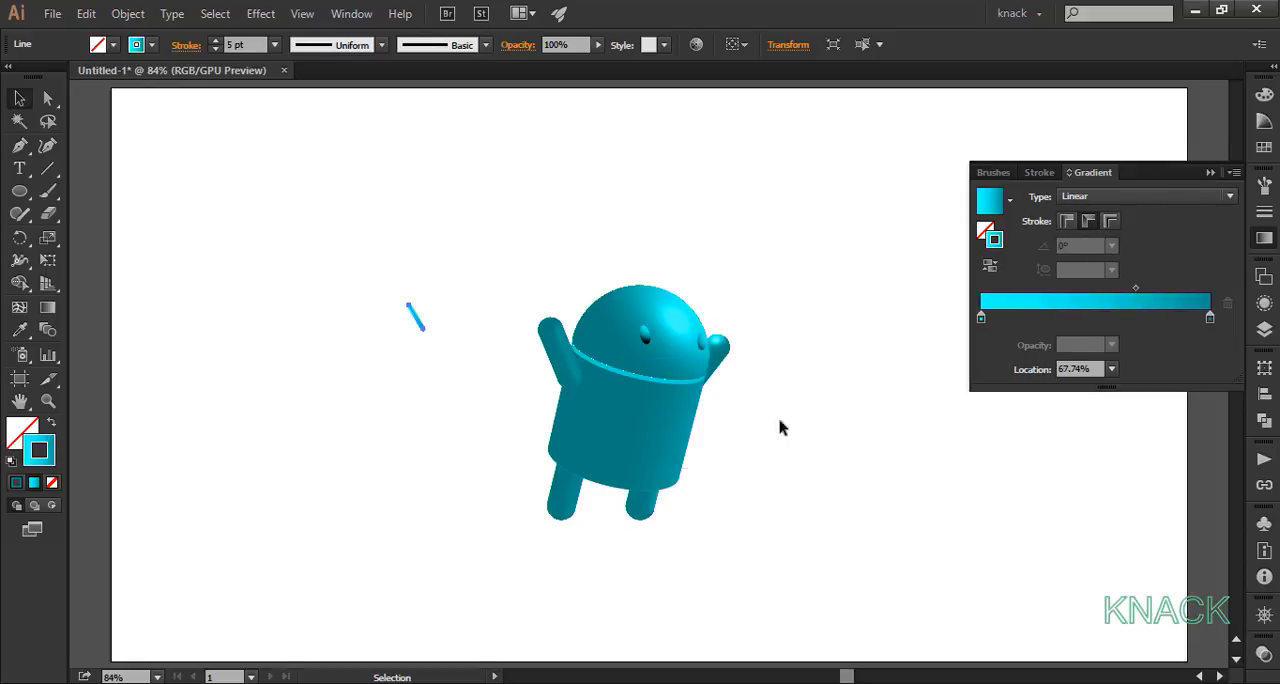
pyautogui.moveTo(417, 323); pyautogui.dragTo(615, 301)
pyautogui.click(555, 287)
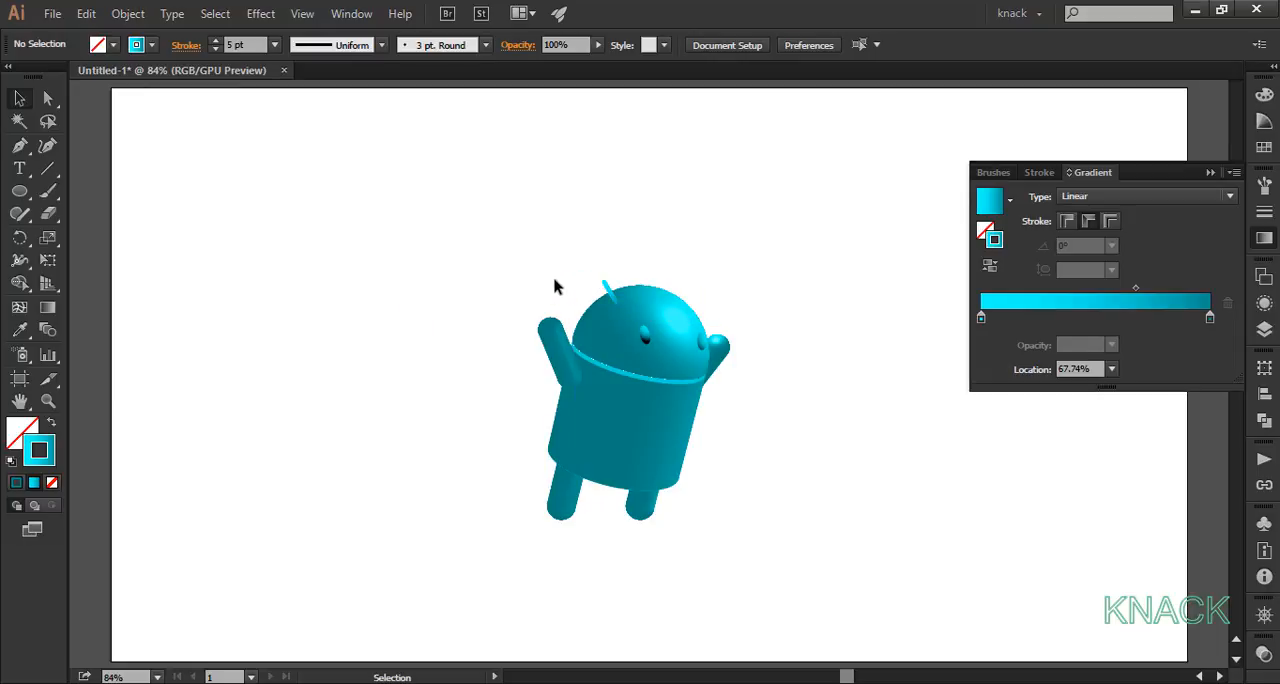
# Step: Create a copy of the antenna reflected across the vertical axis
pyautogui.click(605, 290)
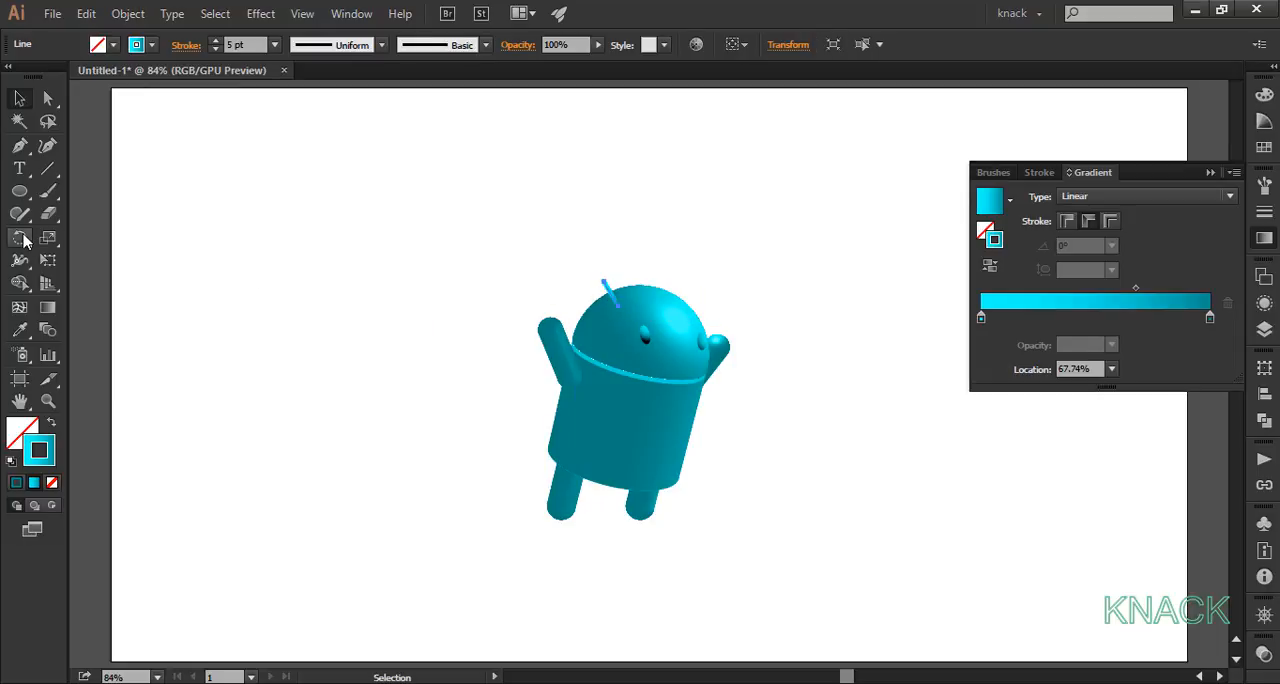
pyautogui.click(19, 237)
pyautogui.press('o')
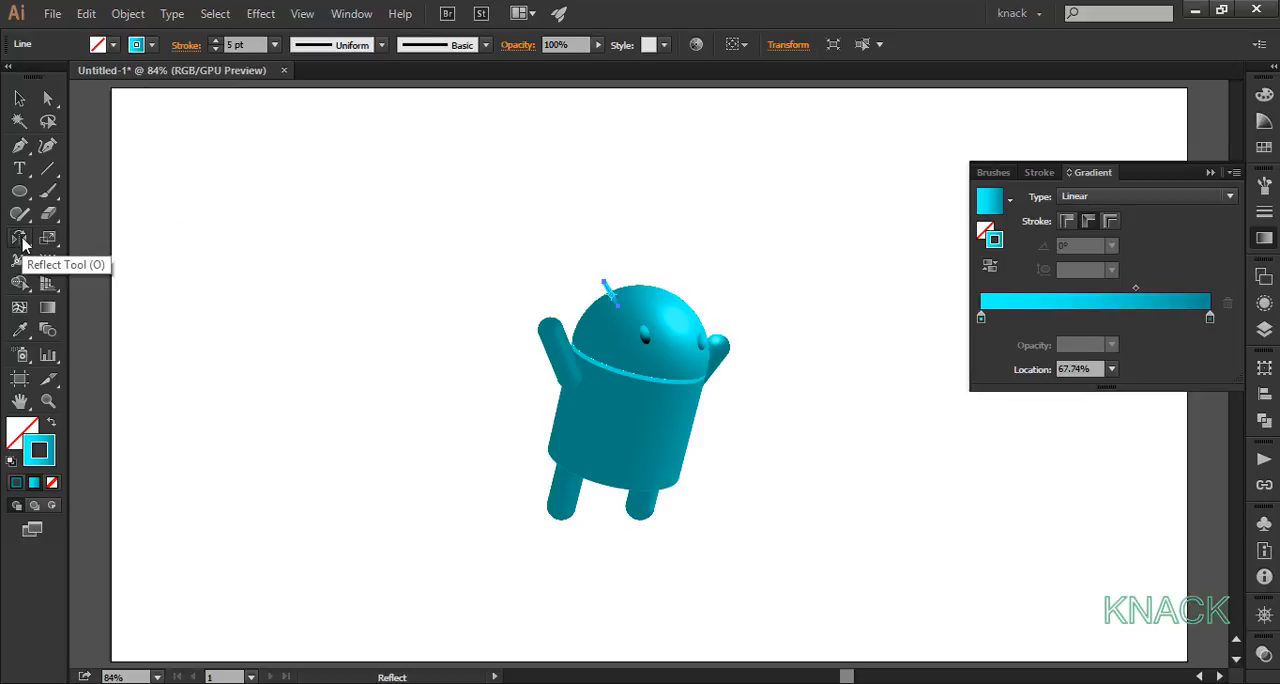
pyautogui.doubleClick(20, 239)
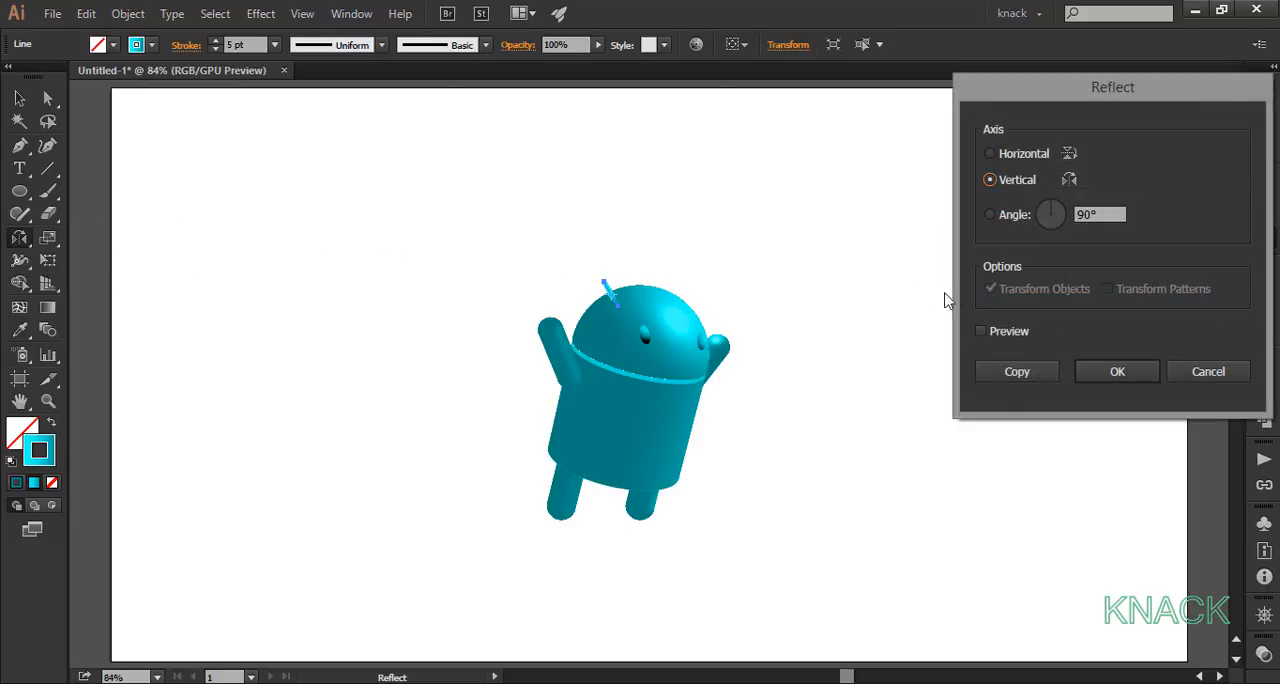
pyautogui.click(1025, 372)
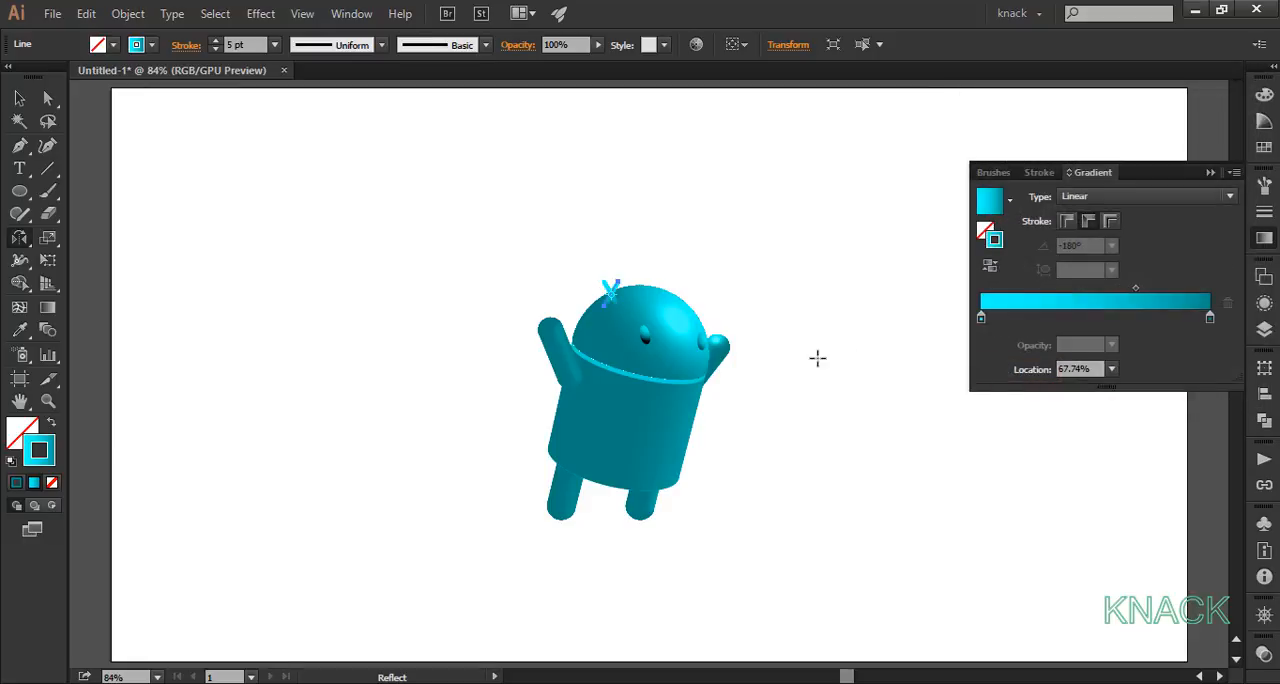
# Step: Move the mirrored antenna to the head's upper right and send it to the back
pyautogui.press('v')
pyautogui.moveTo(610, 298); pyautogui.dragTo(691, 304)
pyautogui.rightClick(691, 304)
pyautogui.moveTo(800, 570)
pyautogui.click(925, 633)
pyautogui.click(827, 405)
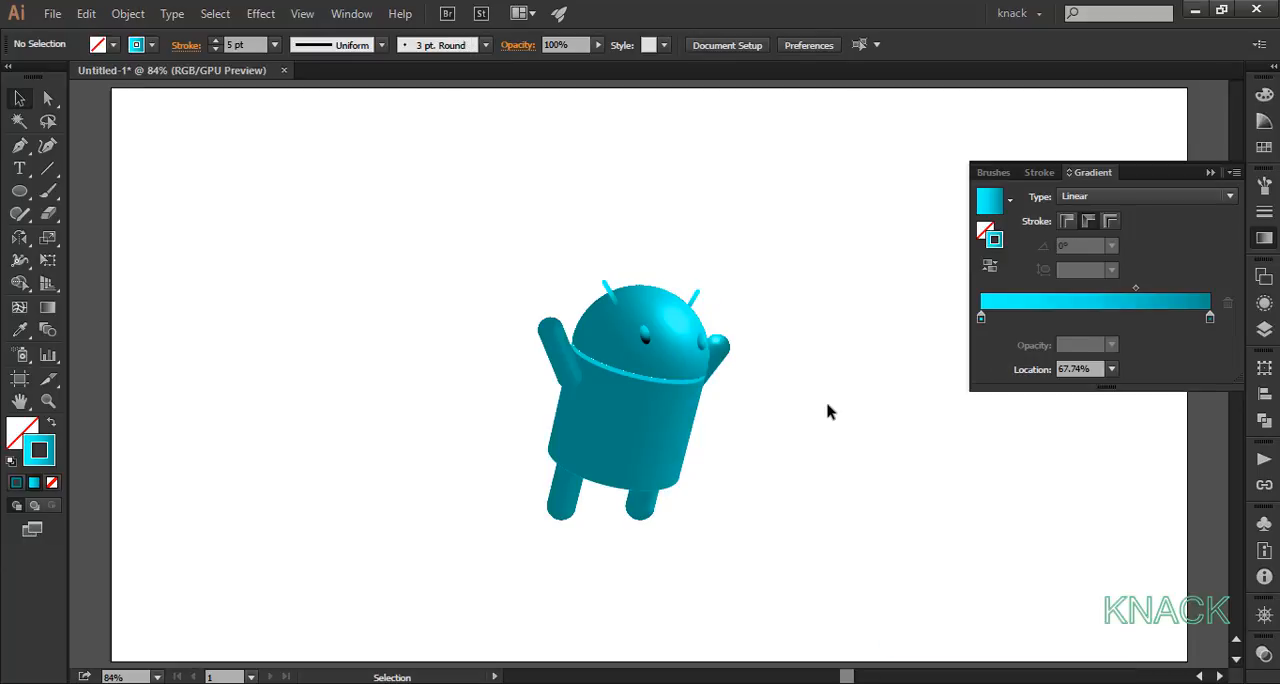
pyautogui.click(1265, 240)
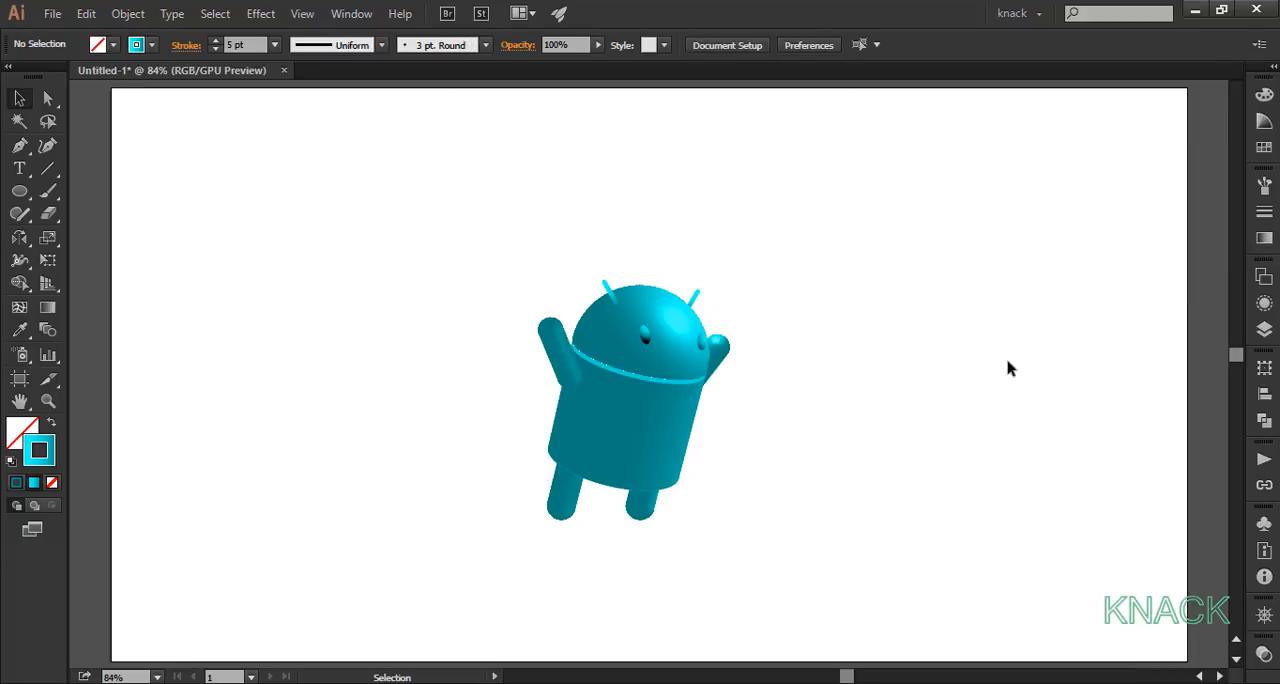
# Step: Paint a freehand outline around the whole robot with a 1 pt black Paintbrush stroke and no fill, and join its ends
pyautogui.click(48, 190)
pyautogui.click(151, 45)
pyautogui.click(13, 76)
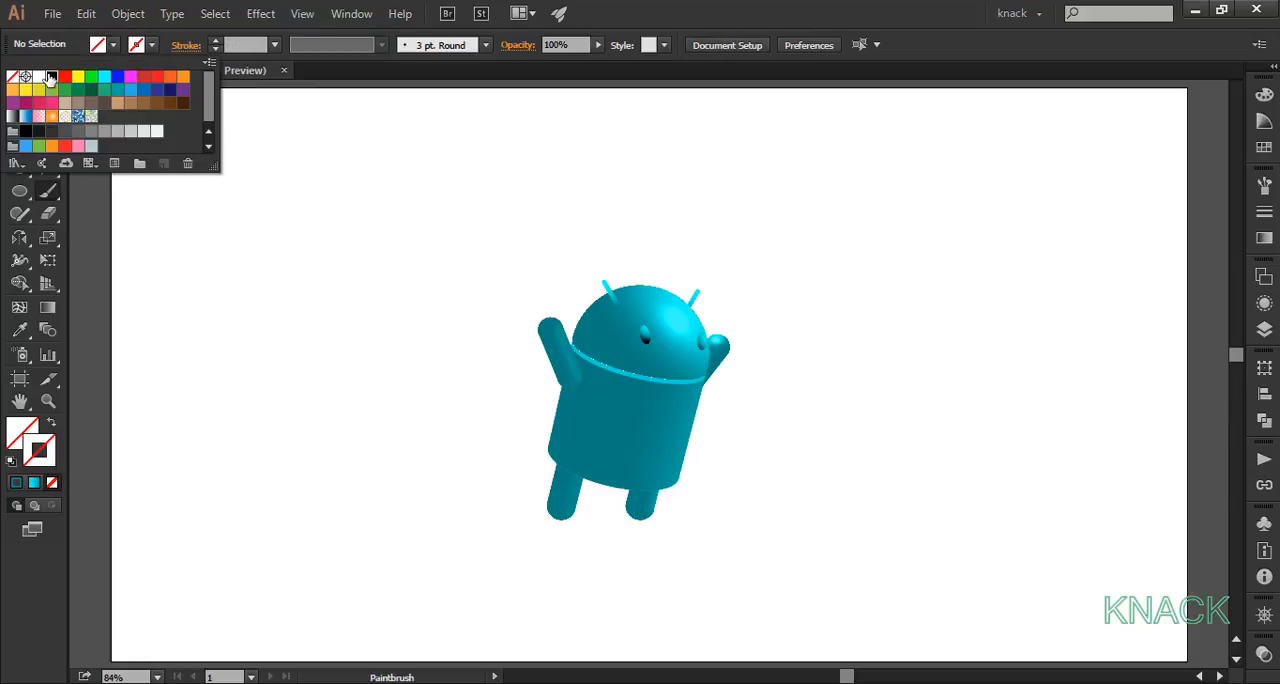
pyautogui.click(50, 77)
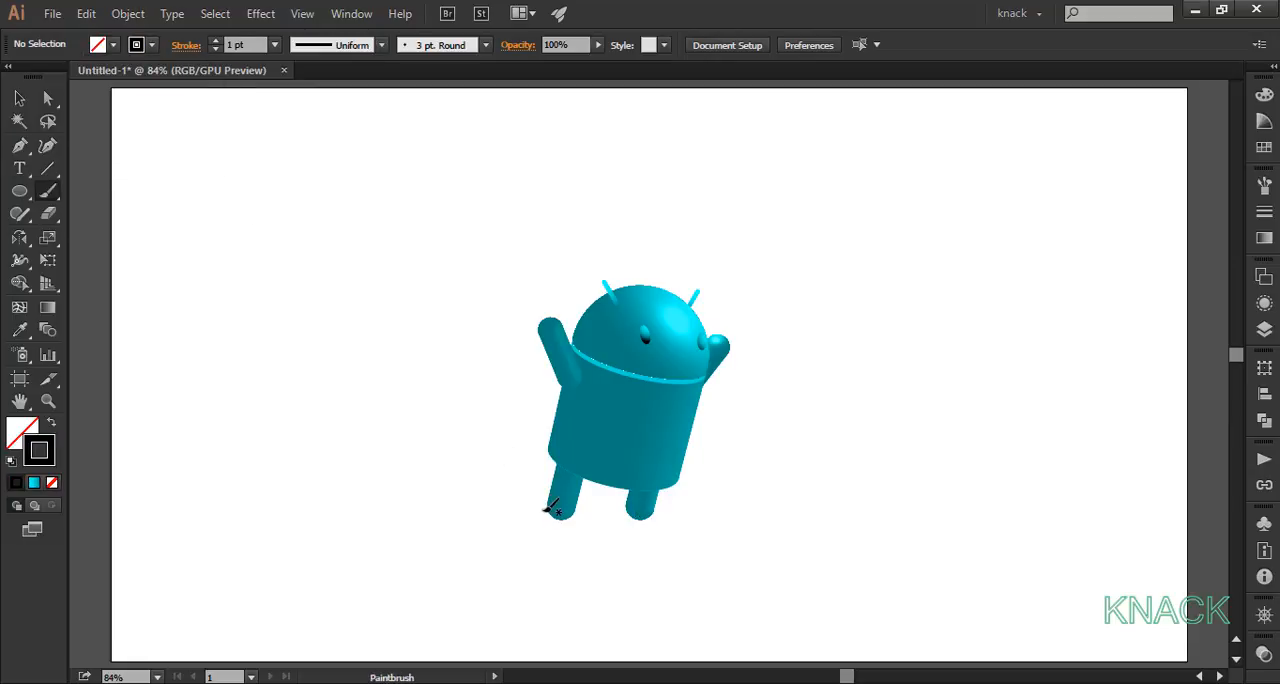
pyautogui.moveTo(546, 511)
pyautogui.mouseDown()
pyautogui.moveTo(546, 390)
pyautogui.moveTo(528, 311)
pyautogui.moveTo(574, 316)
pyautogui.moveTo(604, 280)
pyautogui.moveTo(714, 294)
pyautogui.moveTo(743, 356)
pyautogui.moveTo(714, 385)
pyautogui.moveTo(688, 481)
pyautogui.moveTo(640, 527)
pyautogui.moveTo(619, 498)
pyautogui.moveTo(571, 525)
pyautogui.moveTo(518, 510)
pyautogui.mouseUp()
pyautogui.press('v')
pyautogui.click(128, 13)
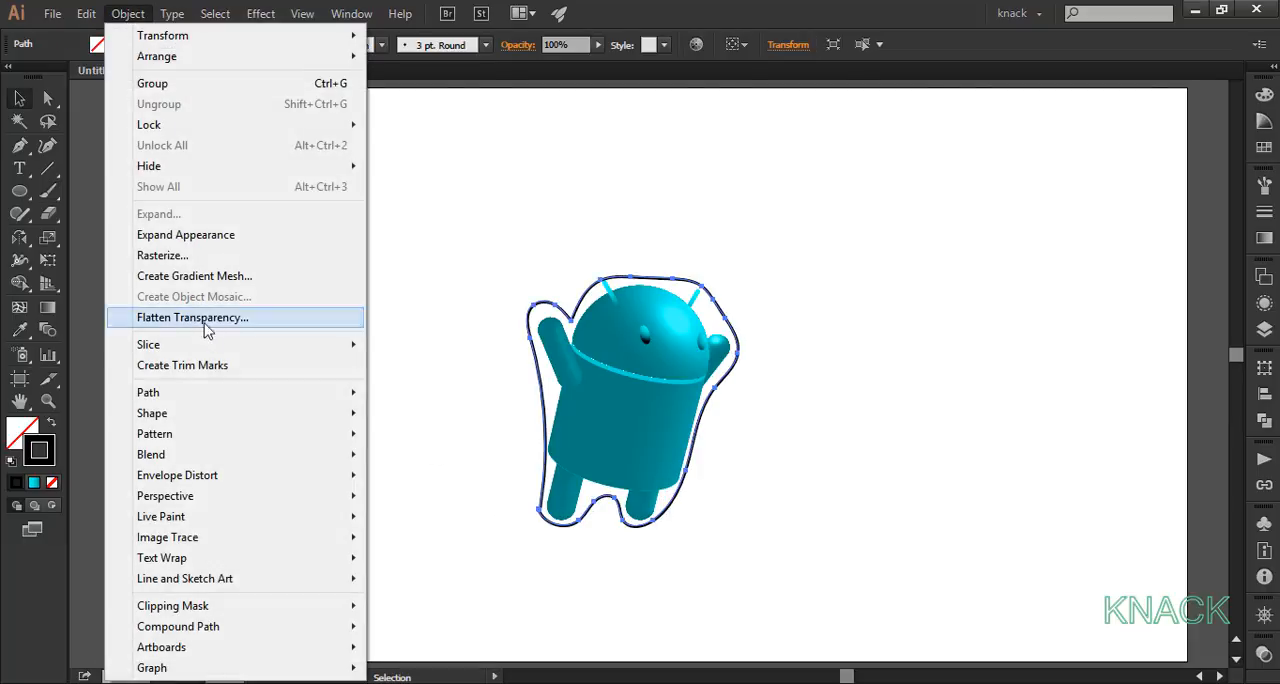
pyautogui.moveTo(237, 395)
pyautogui.click(403, 395)
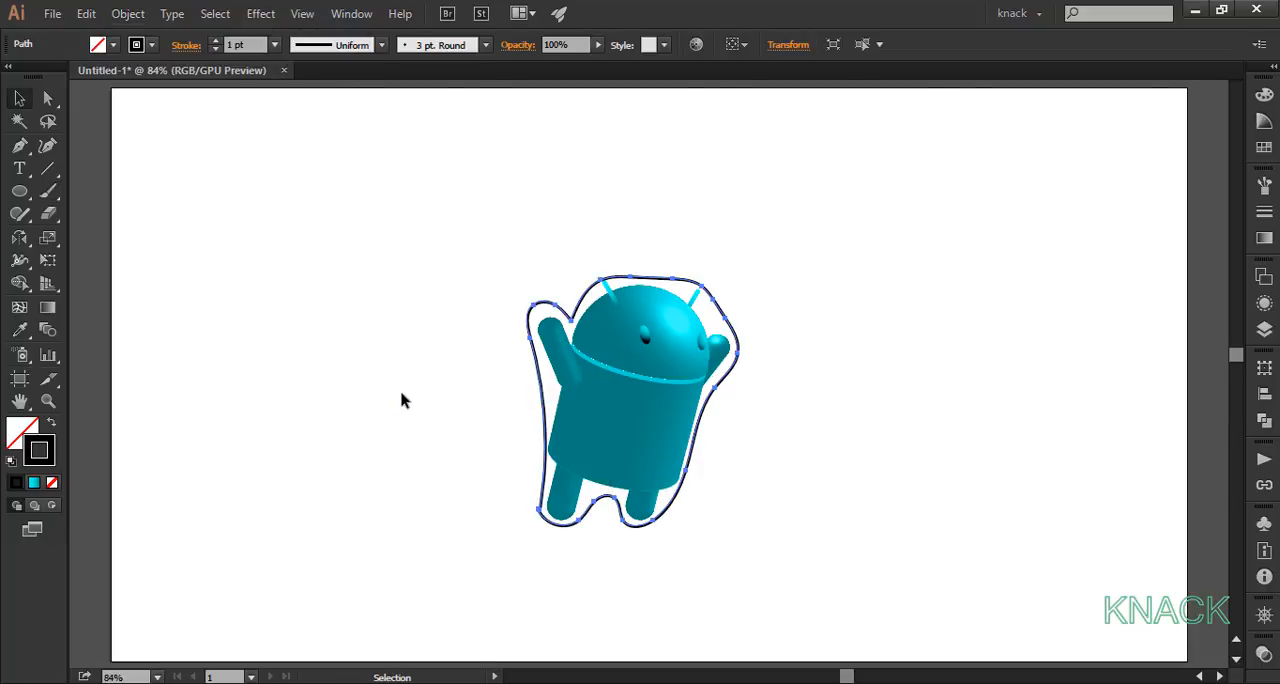
# Step: Give the outline shape a black fill with no stroke and send it to the back behind the robot
pyautogui.click(215, 50)
pyautogui.click(136, 44)
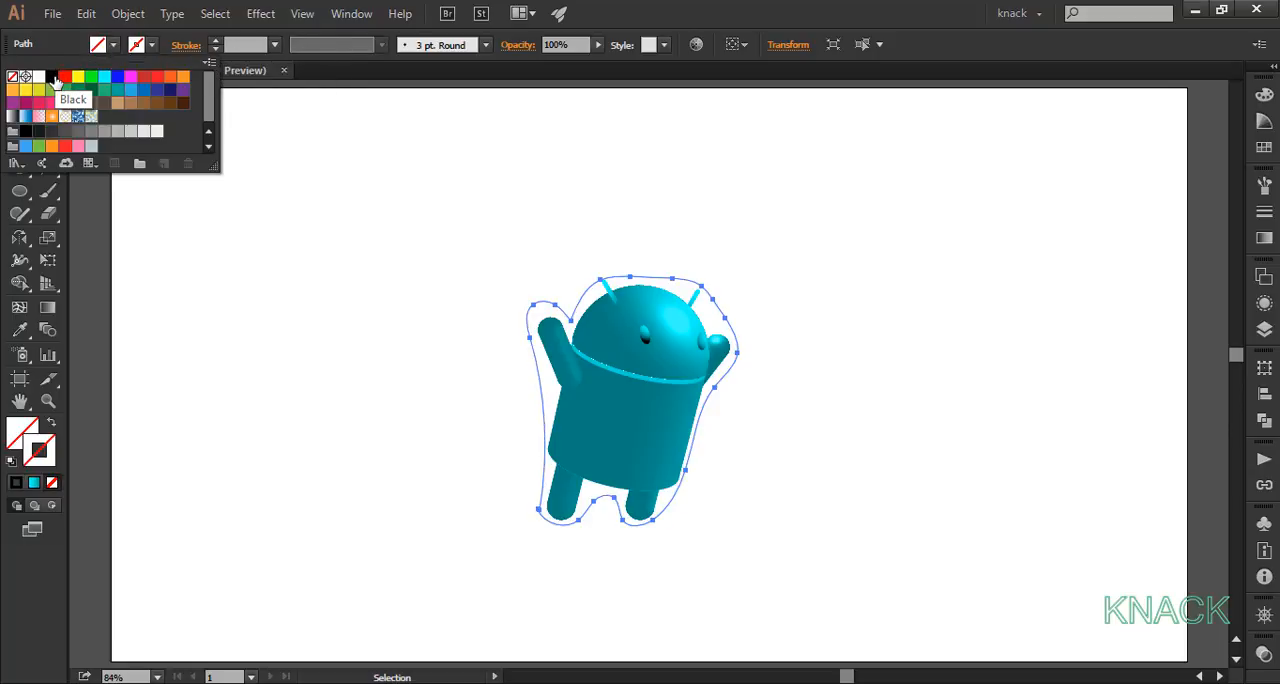
pyautogui.click(53, 77)
pyautogui.rightClick(613, 357)
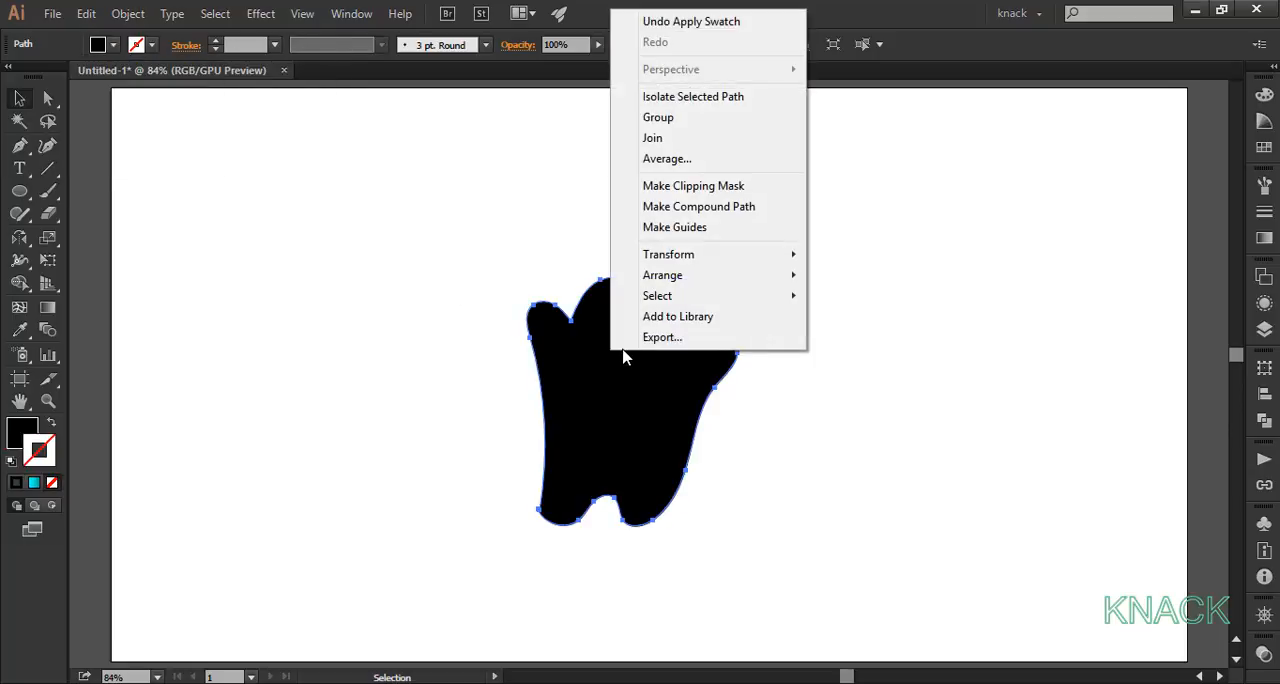
pyautogui.moveTo(720, 276)
pyautogui.click(866, 338)
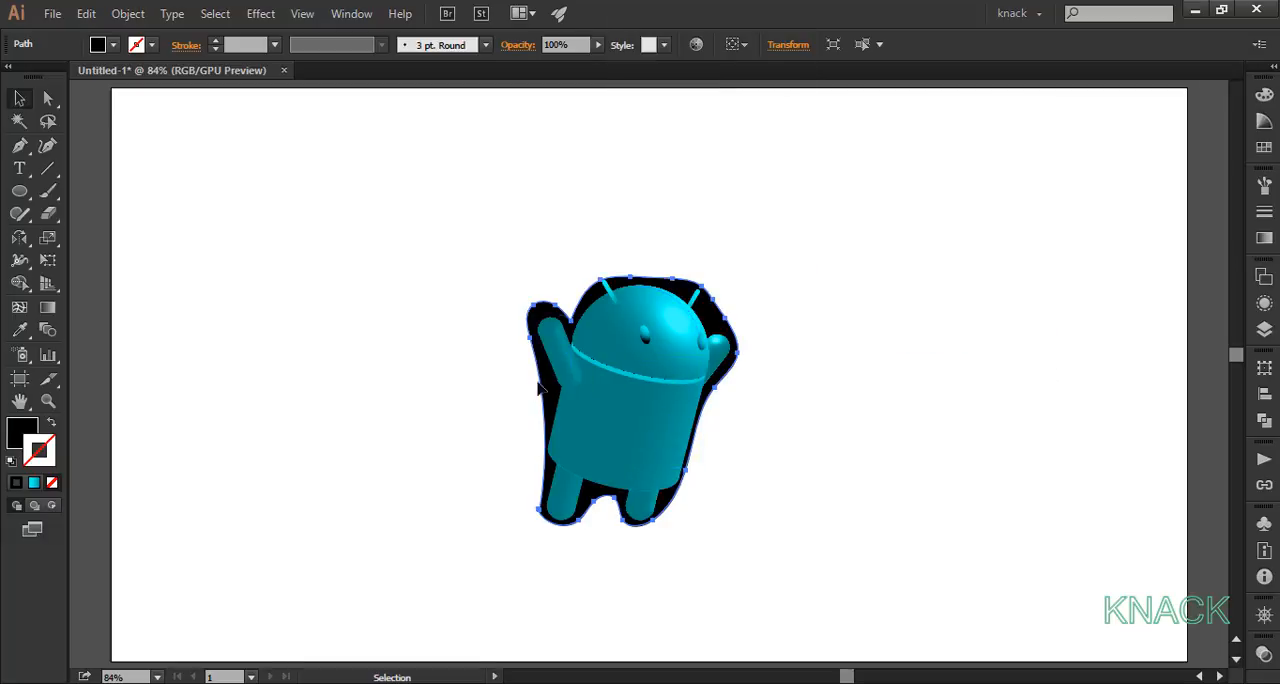
# Step: Shear the black shape into a long flattened shadow and move it to the lower left of the robot
pyautogui.moveTo(48, 237); pyautogui.dragTo(115, 260)
pyautogui.moveTo(524, 366); pyautogui.dragTo(396, 416)
pyautogui.press('v')
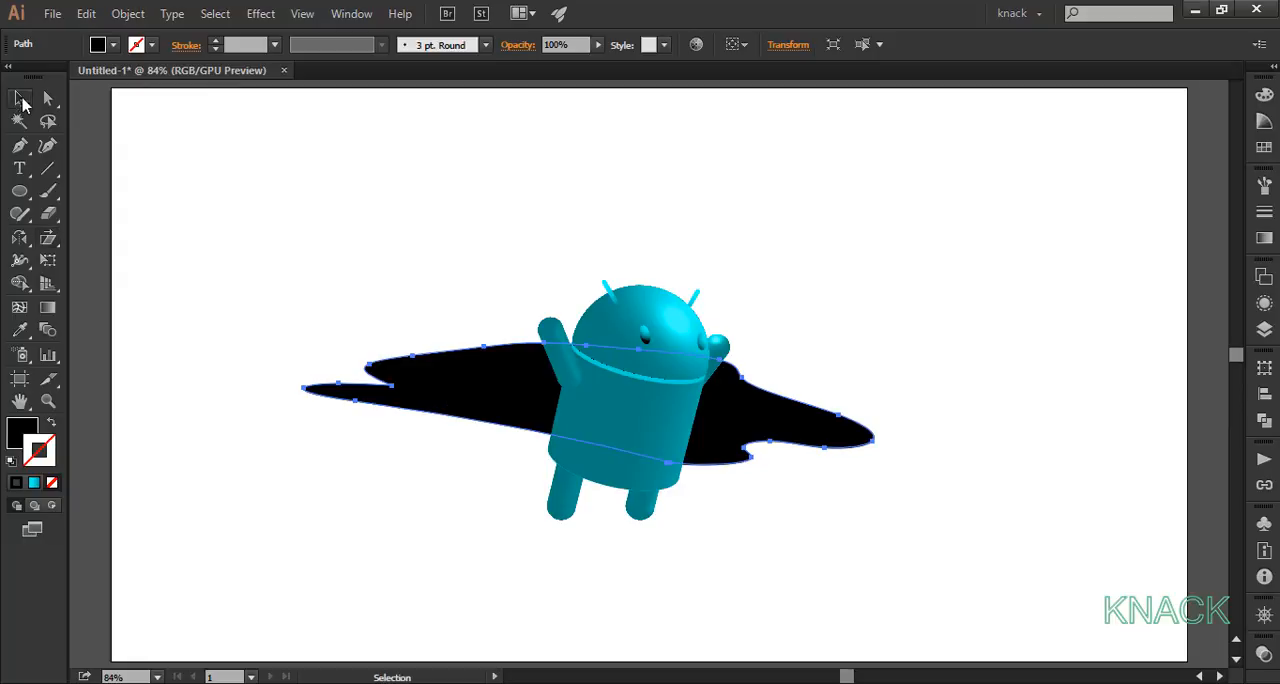
pyautogui.moveTo(535, 384); pyautogui.dragTo(312, 478)
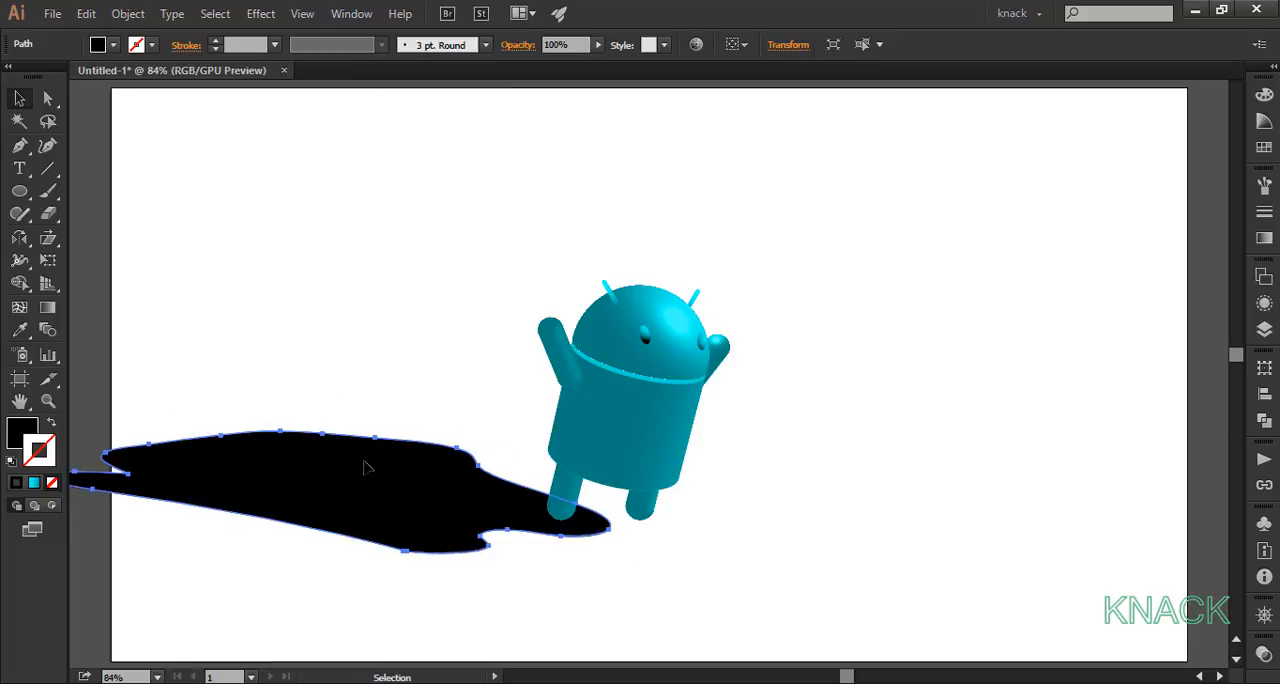
# Step: Resize the shadow to 400 × 150 px with unlinked proportions and move it closer to the robot's left foot
pyautogui.click(790, 50)
pyautogui.click(787, 91)
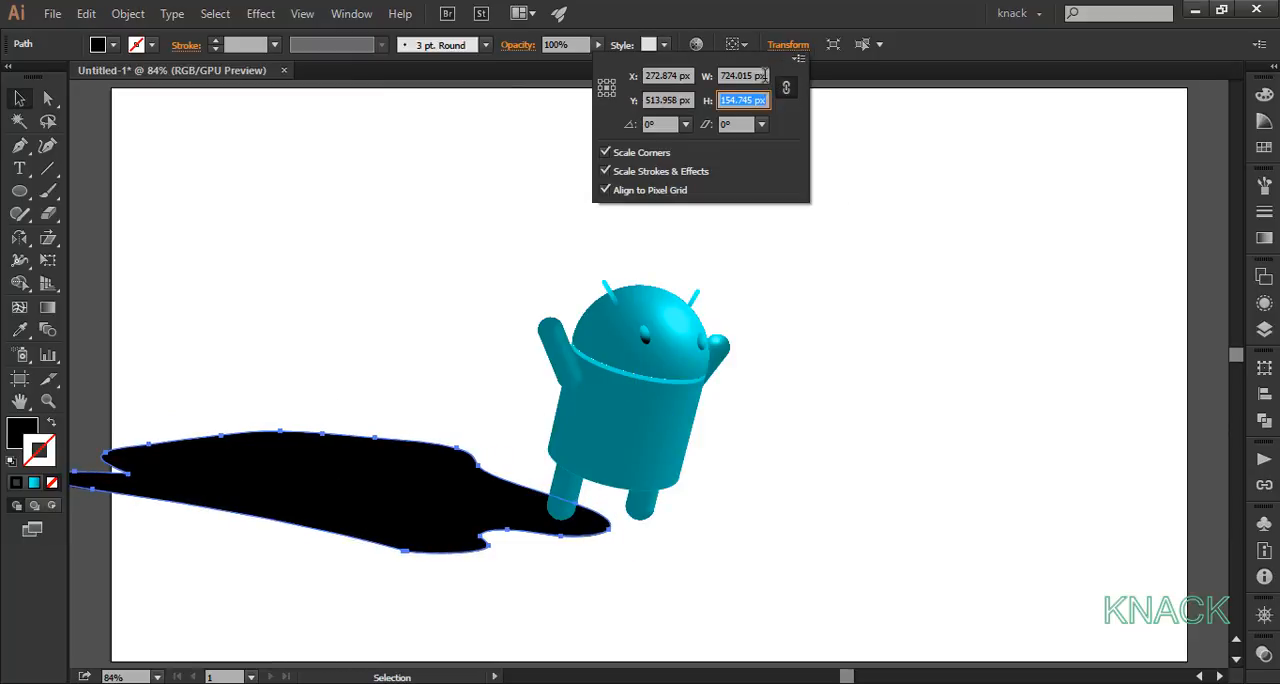
pyautogui.click(760, 76)
pyautogui.write('400')
pyautogui.press('Tab')
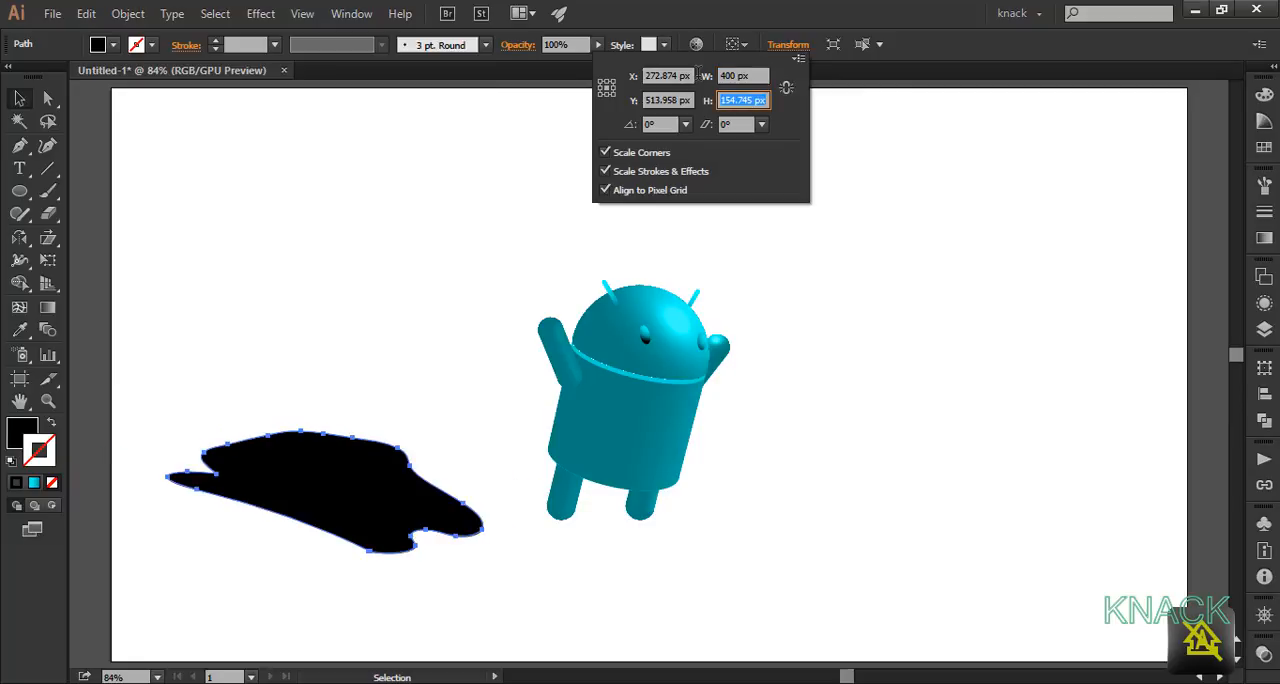
pyautogui.moveTo(391, 491); pyautogui.dragTo(438, 516)
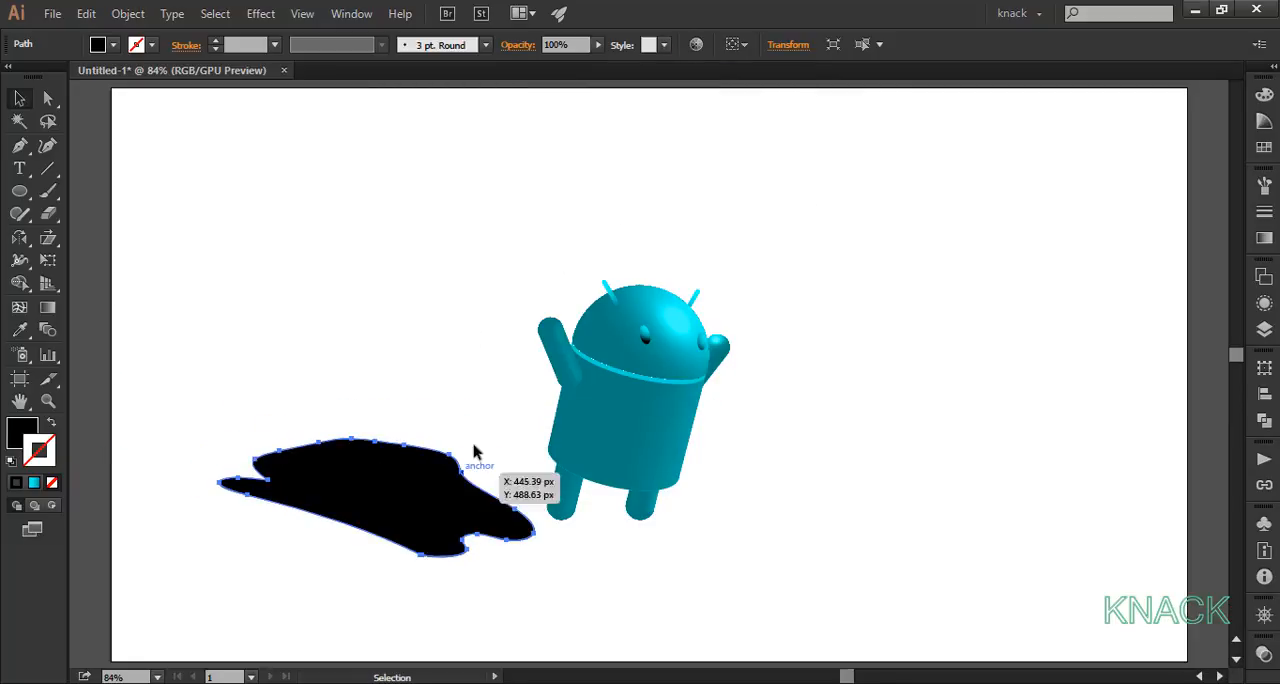
# Step: Resize the shadow to 300 × 100 px and move it right, up to the robot's left foot
pyautogui.click(788, 45)
pyautogui.doubleClick(762, 75)
pyautogui.write('300')
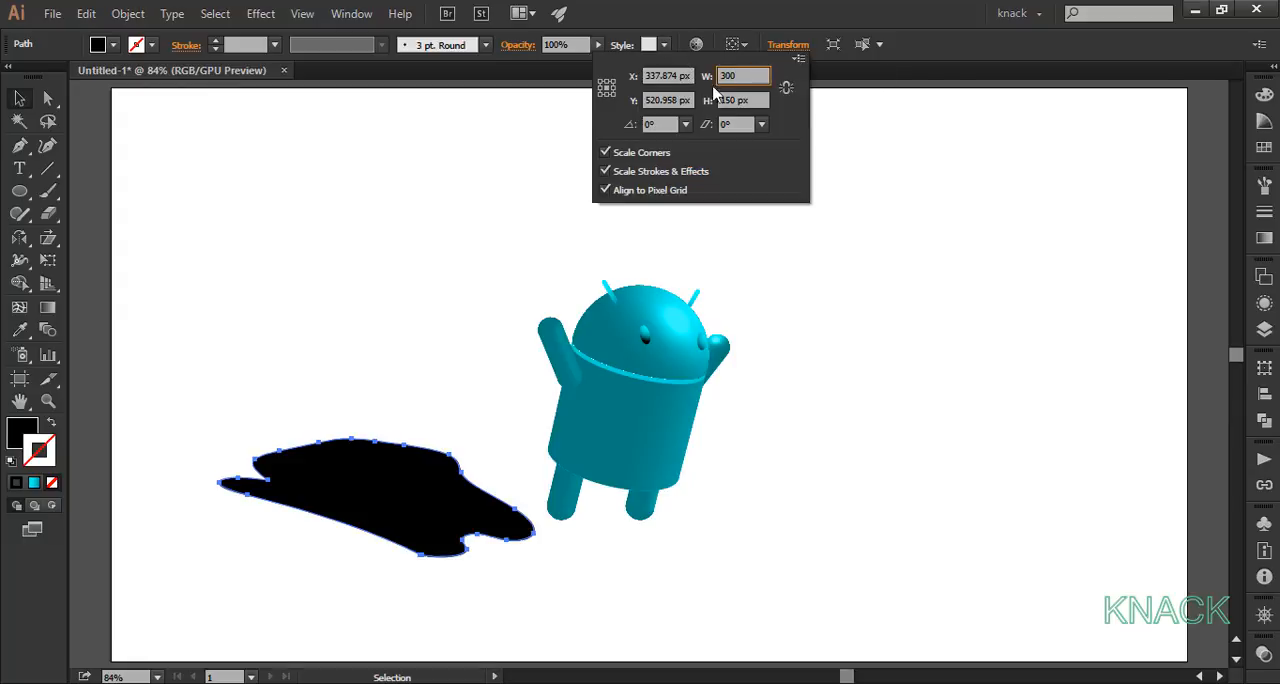
pyautogui.press('Tab')
pyautogui.write('100')
pyautogui.press('Tab')
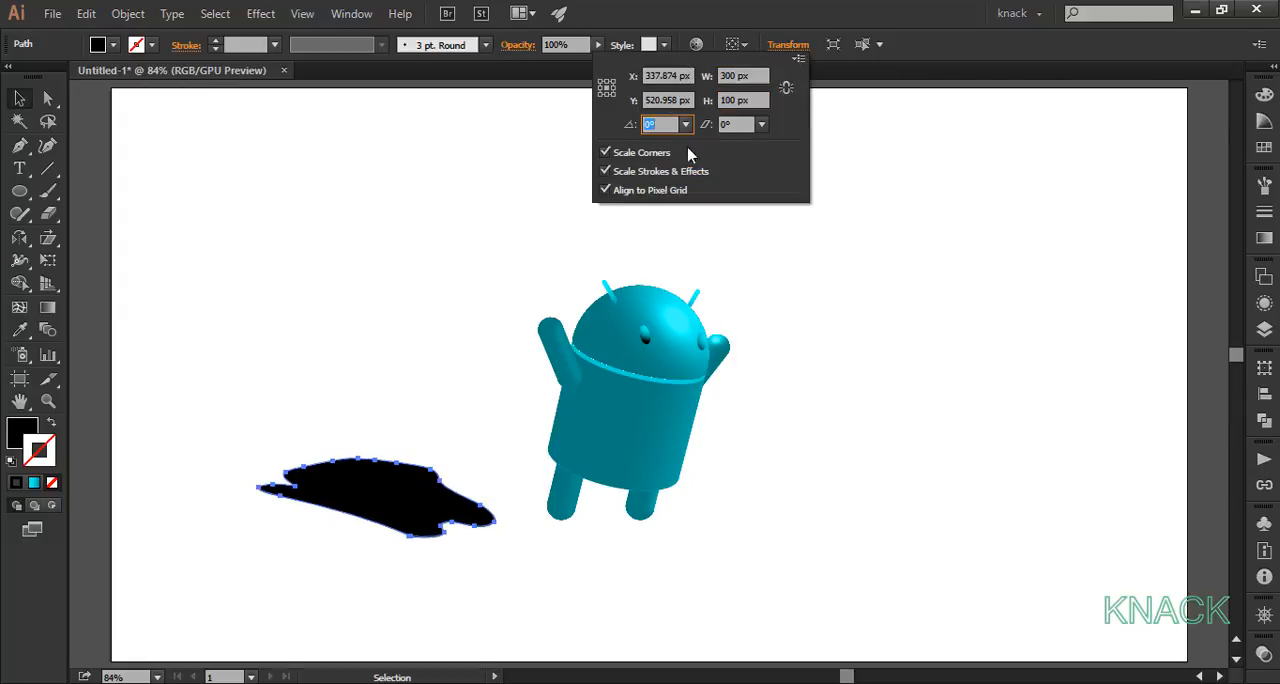
pyautogui.click(398, 487)
pyautogui.moveTo(391, 497); pyautogui.dragTo(435, 497)
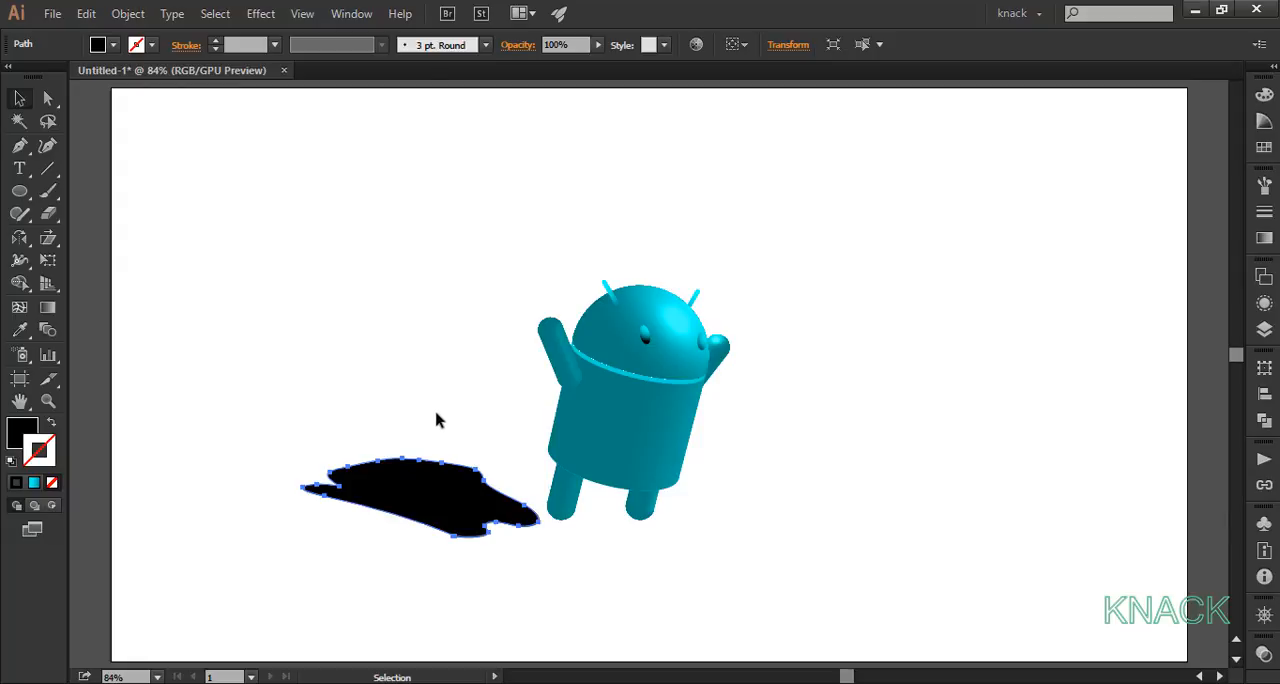
# Step: Apply a Gaussian Blur with a 30-pixel radius to the black shadow shape and deselect it
pyautogui.click(260, 13)
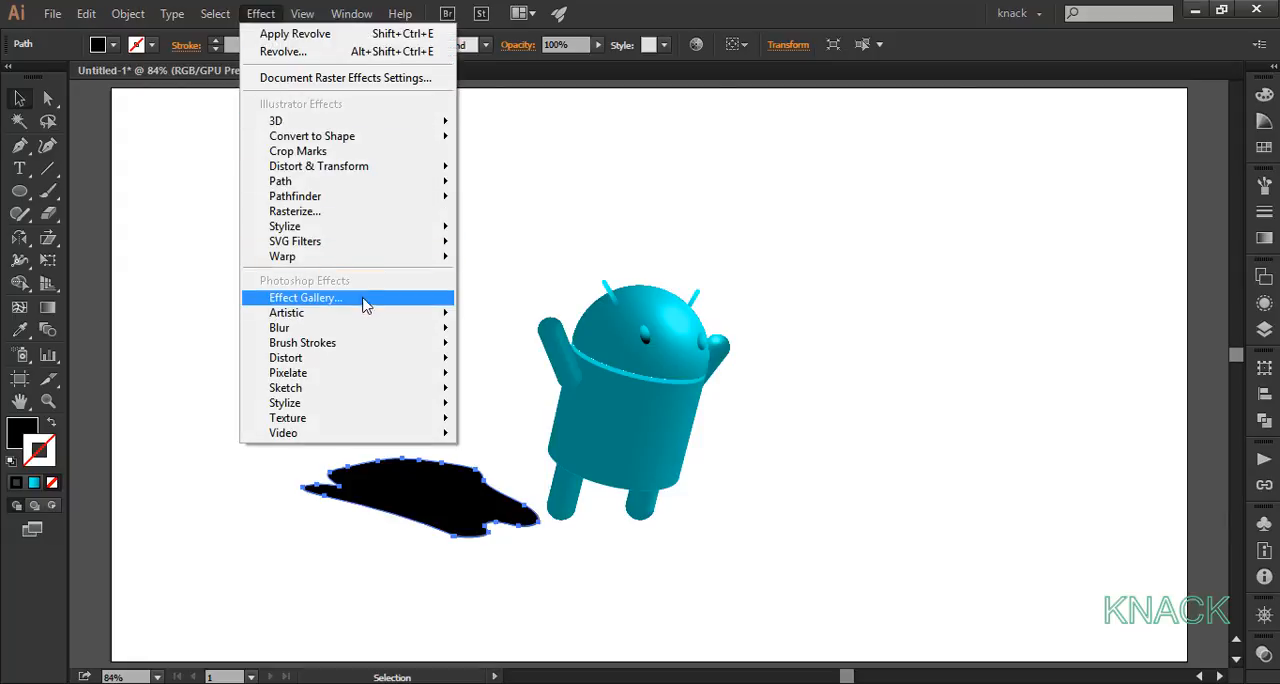
pyautogui.moveTo(390, 328)
pyautogui.click(505, 331)
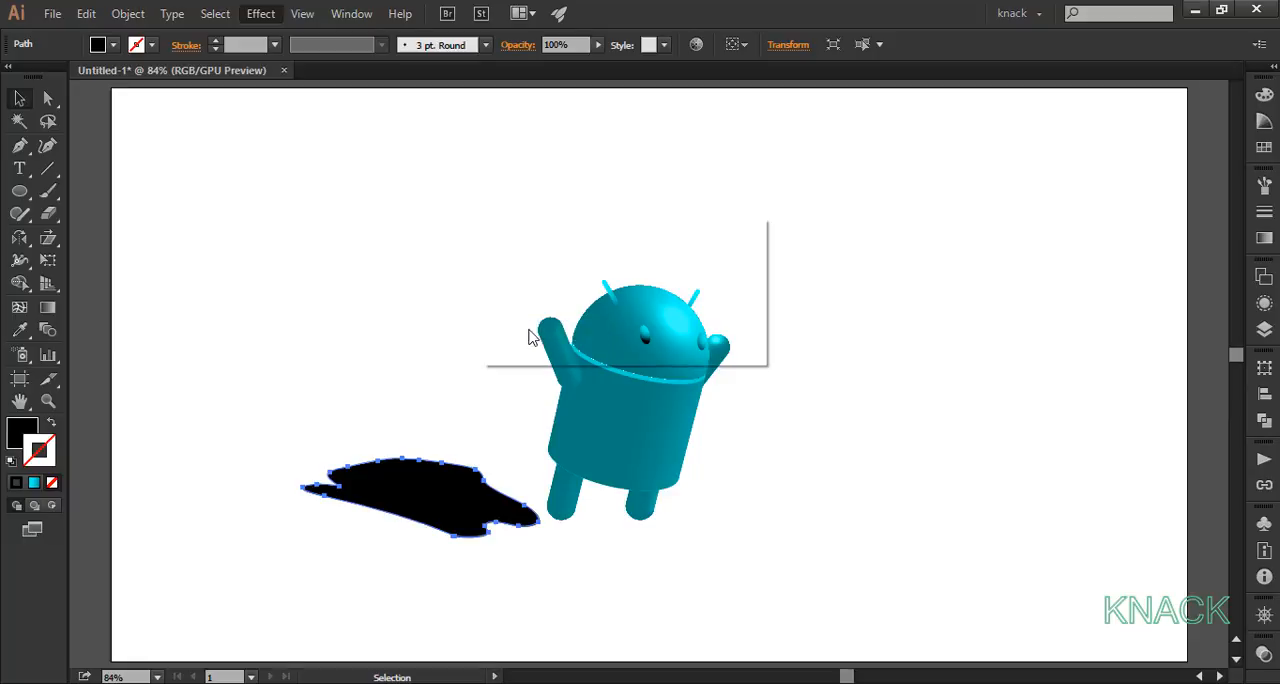
pyautogui.click(508, 317)
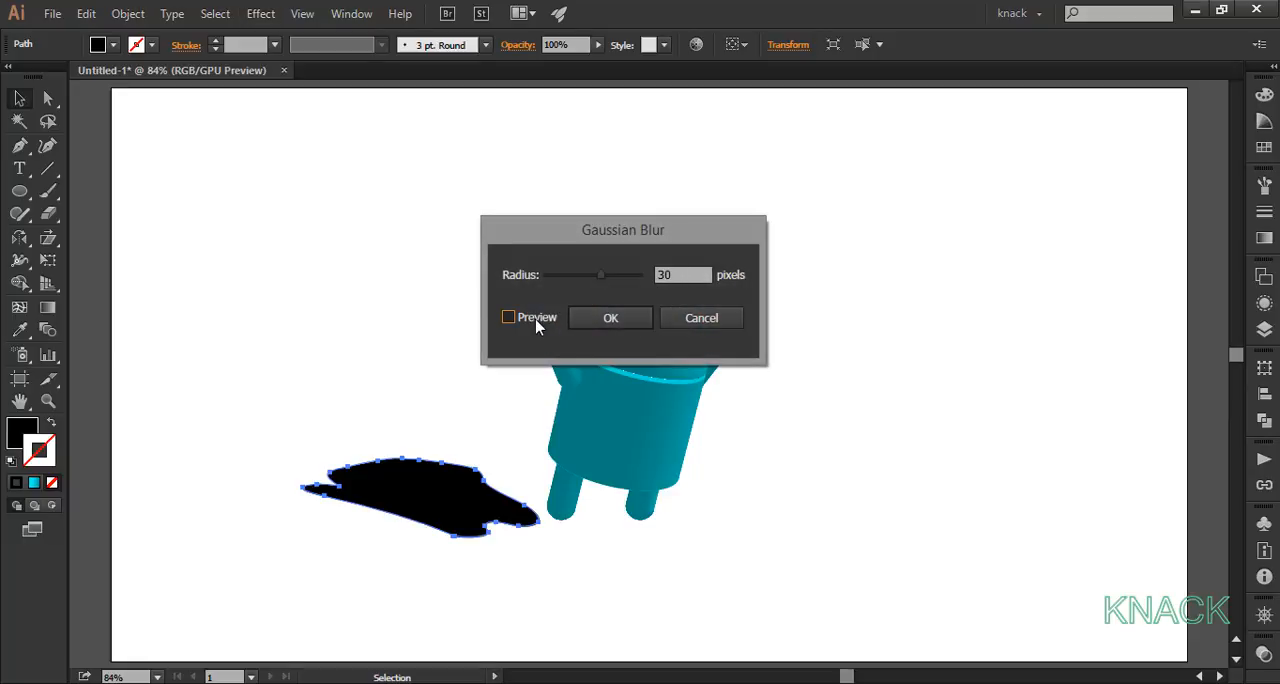
pyautogui.click(603, 322)
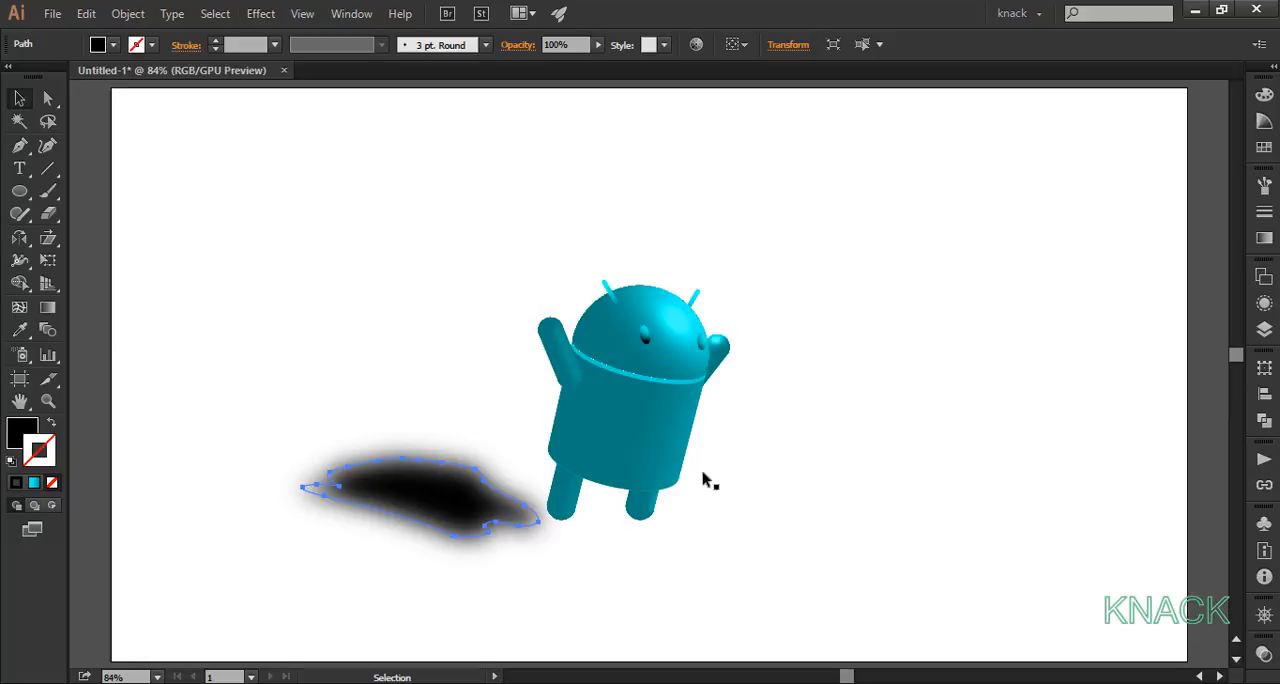
pyautogui.click(765, 523)
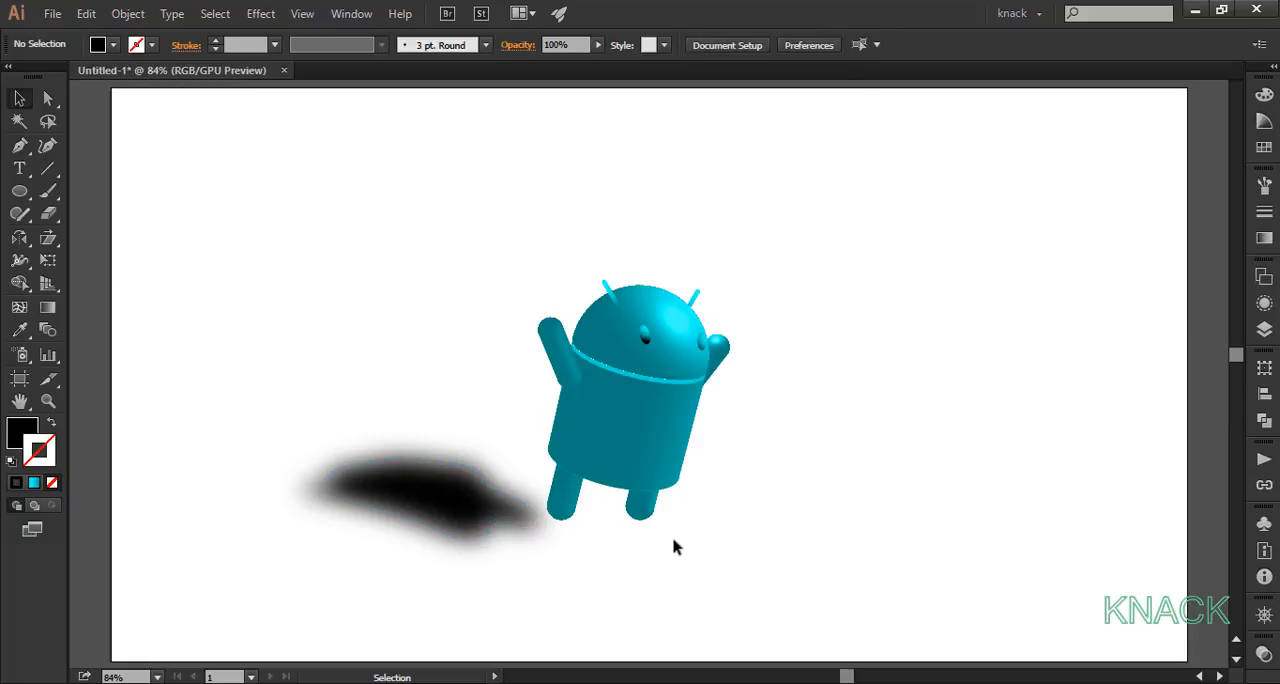
# Step: Move the blurred shadow slightly down, just below the level of the robot's left foot, and deselect it
pyautogui.moveTo(458, 502); pyautogui.dragTo(458, 536)
pyautogui.click(523, 601)
pyautogui.click(606, 571)
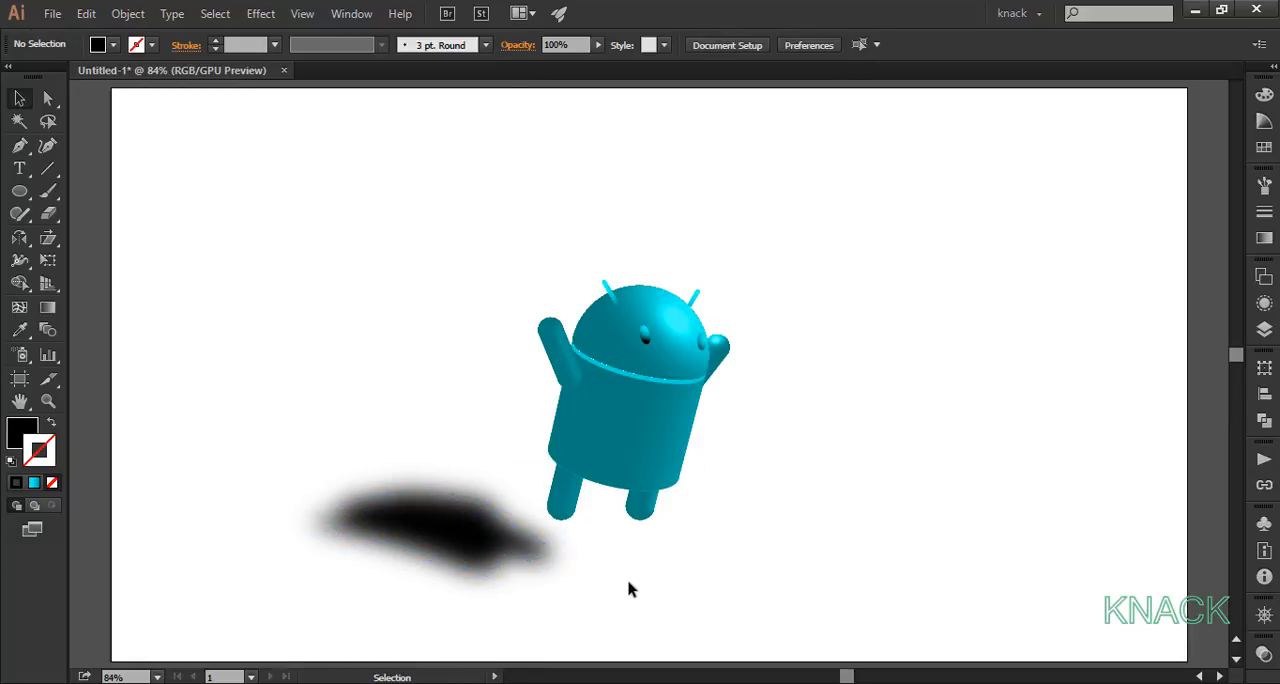